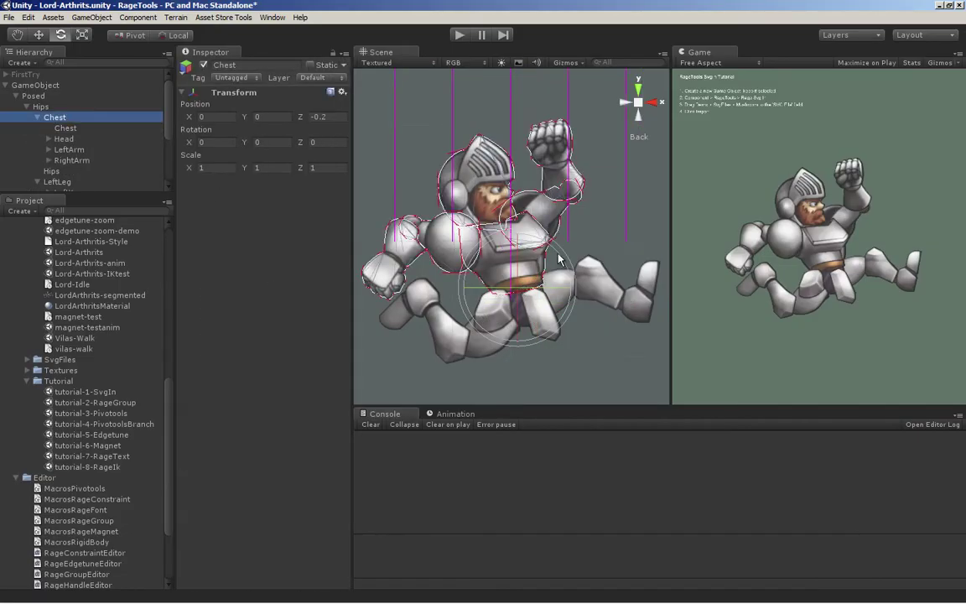
# Select the knight's left leg, left knee and left foot pieces in the Hierarchy
pyautogui.click(57, 165)
pyautogui.click(70, 176)
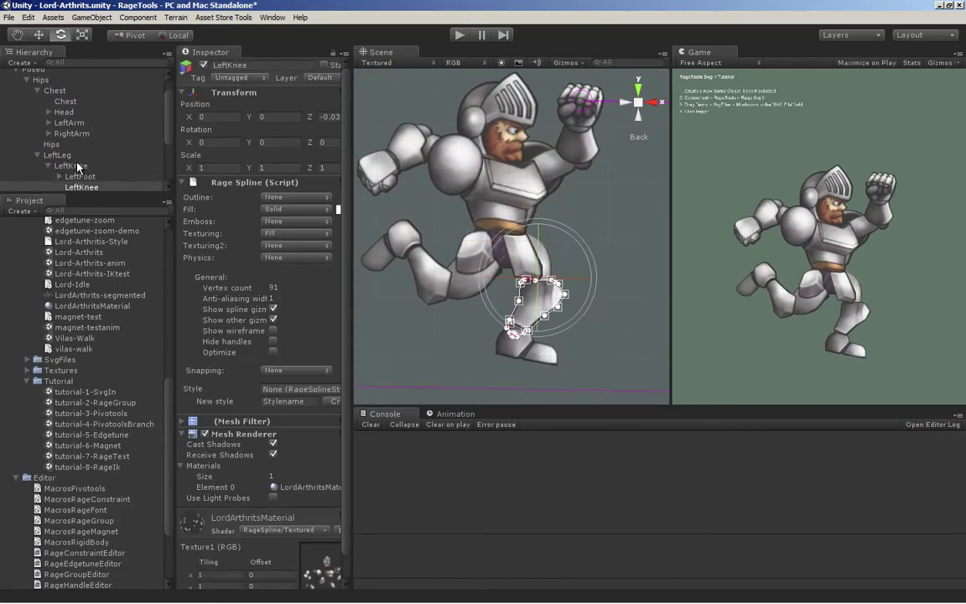
pyautogui.click(48, 176)
pyautogui.click(80, 176)
# Swing the knight's right arm down at the shoulder and rotate the right lower leg at the knee
pyautogui.click(71, 134)
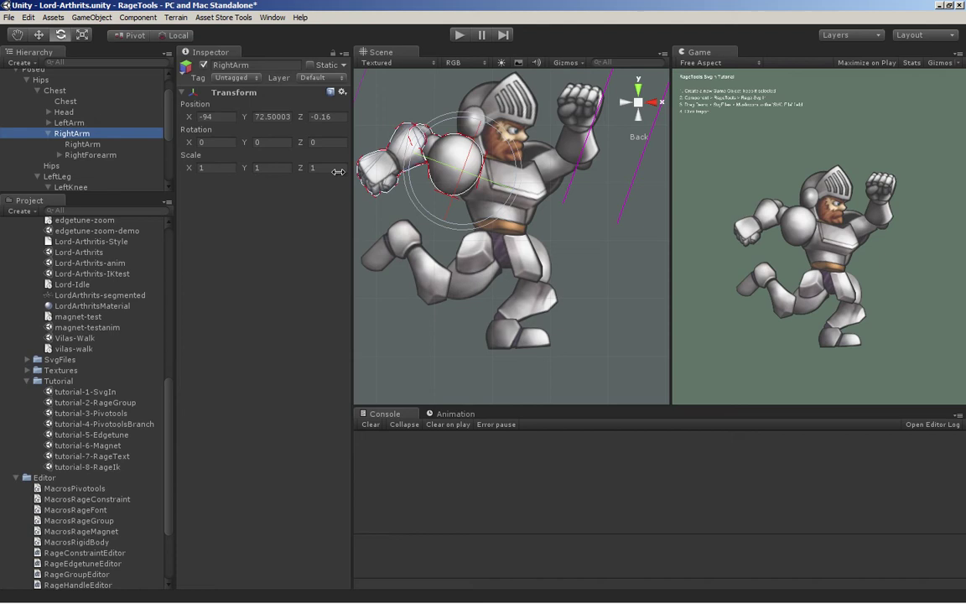
pyautogui.moveTo(470, 231); pyautogui.dragTo(621, 250)
pyautogui.scroll(-3, 84, 126)
pyautogui.click(74, 165)
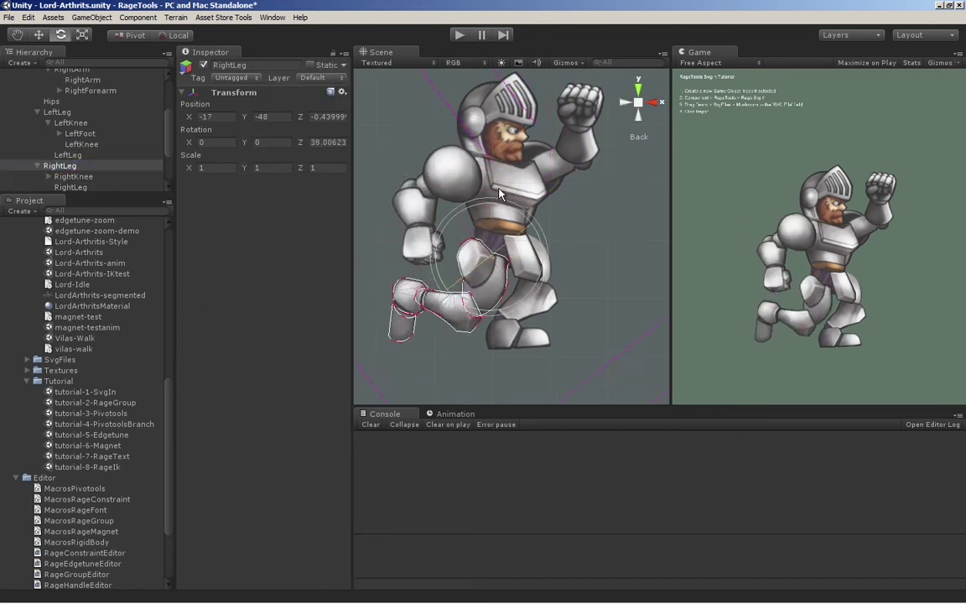
pyautogui.moveTo(470, 277); pyautogui.dragTo(419, 353)
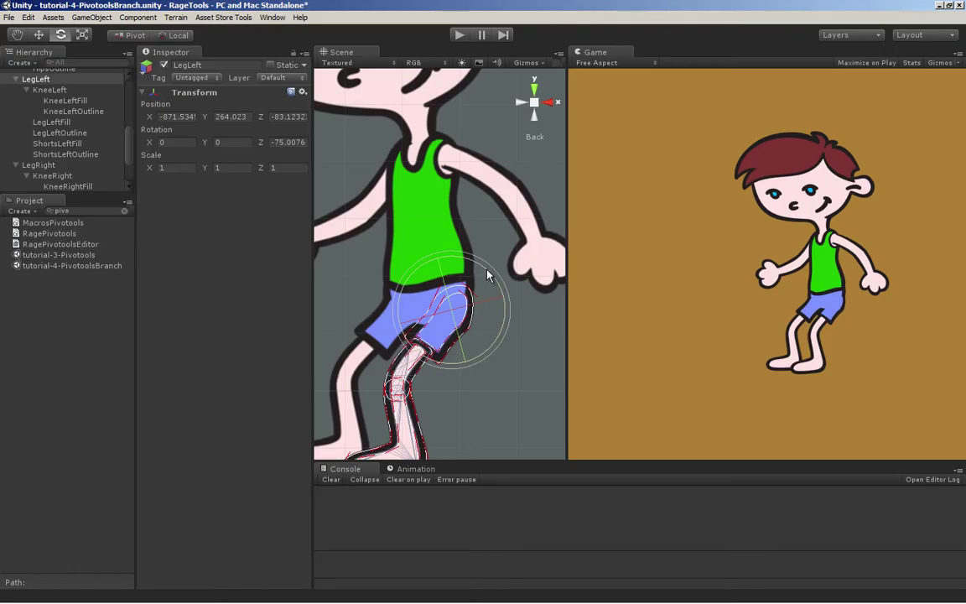
# Rotate LegLeft up at the hip, then bend KneeLeft at the knee into a running stride
pyautogui.moveTo(468, 268); pyautogui.dragTo(336, 240)
pyautogui.scroll(3, 126, 147)
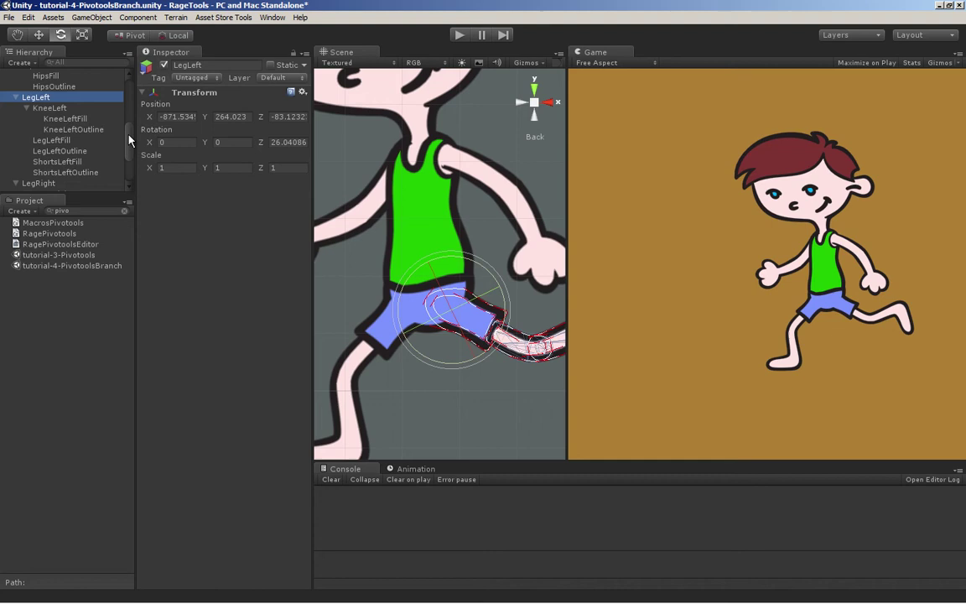
pyautogui.click(52, 140)
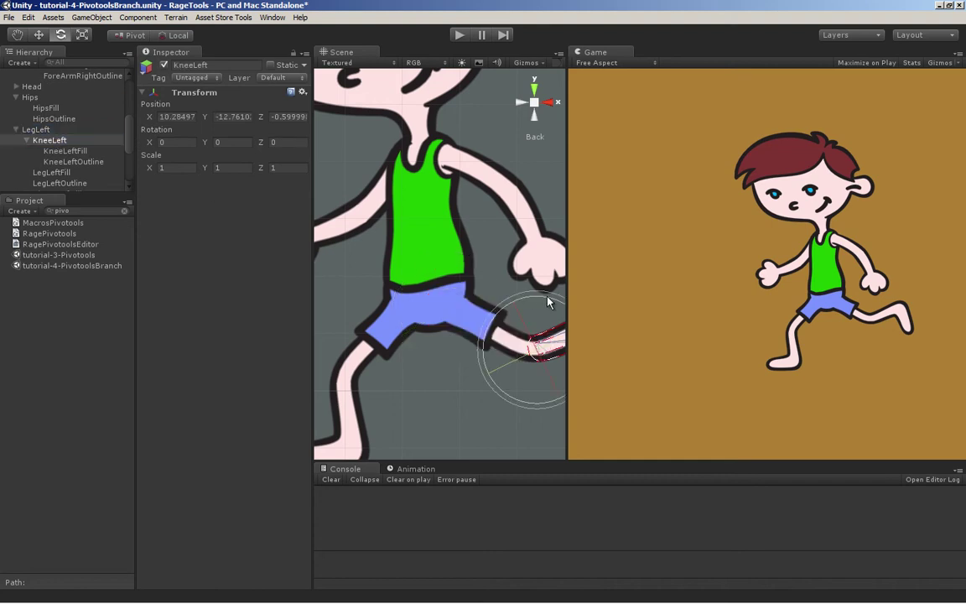
pyautogui.moveTo(552, 306); pyautogui.dragTo(421, 301)
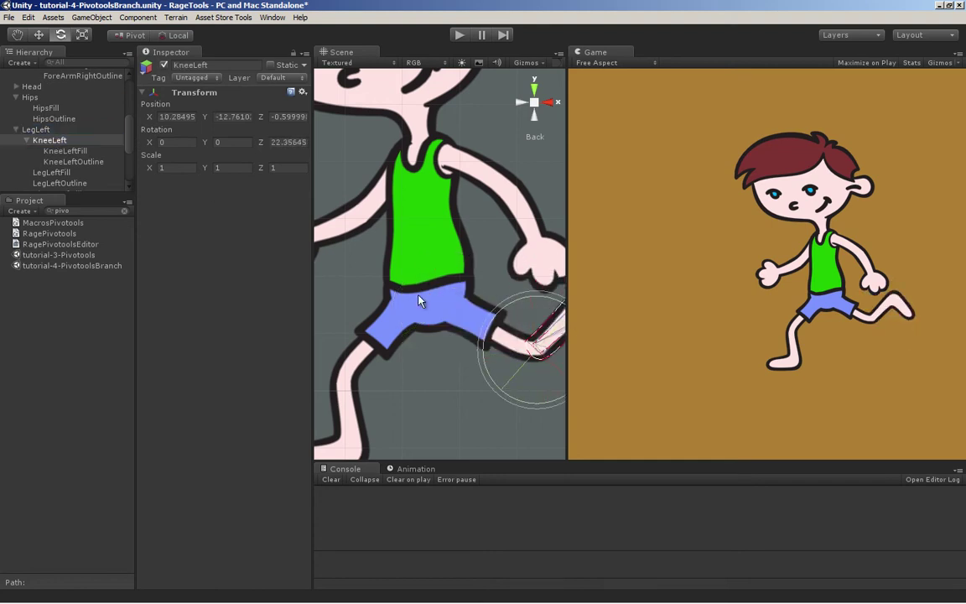
pyautogui.scroll(-3, 118, 133)
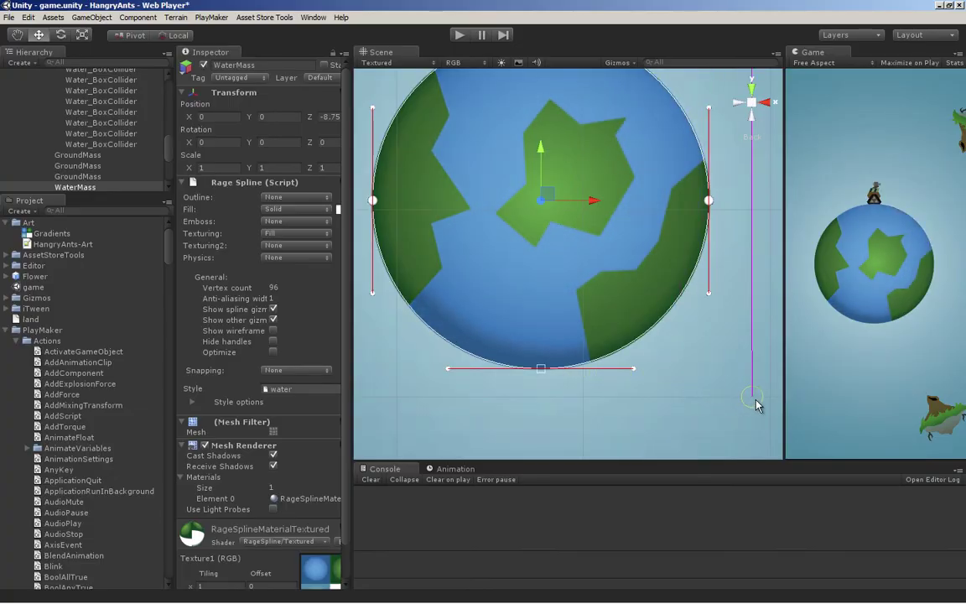
pyautogui.click(597, 157)
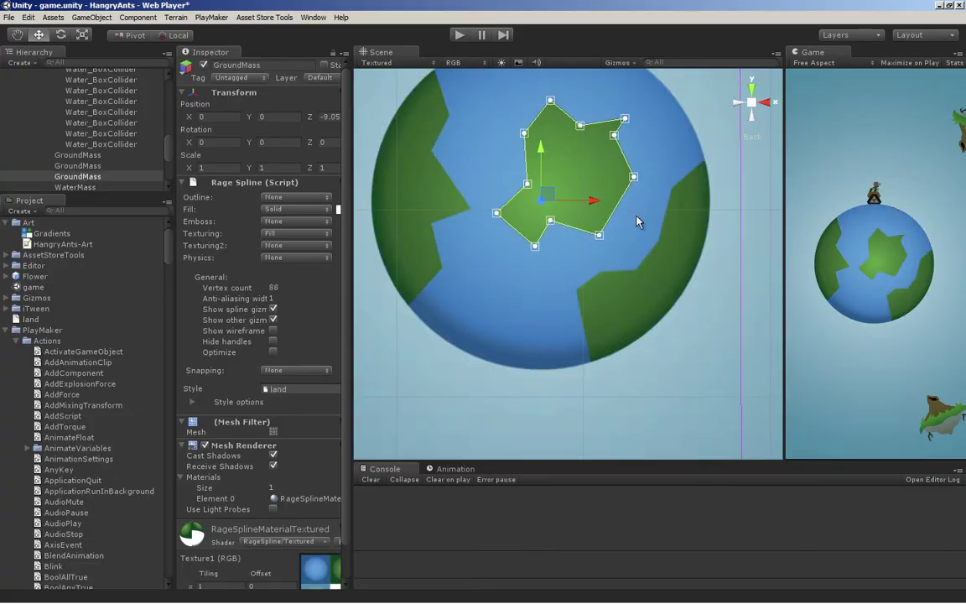
pyautogui.click(681, 324)
pyautogui.press('f')
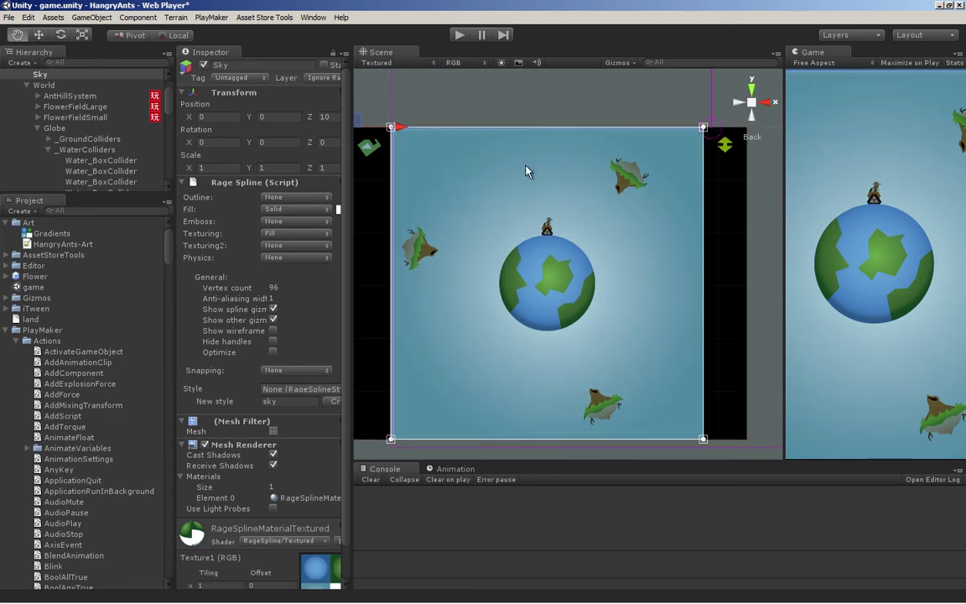
pyautogui.scroll(2, 637, 245)
pyautogui.scroll(2, 638, 245)
pyautogui.moveTo(555, 149); pyautogui.dragTo(540, 271)
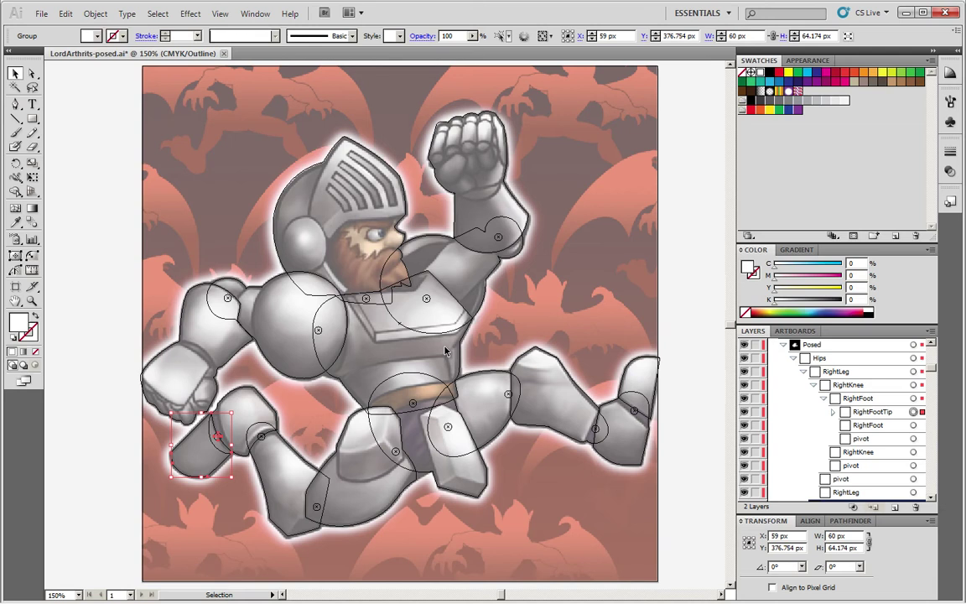
# Collapse Illustrator's Posed layer, then hide and reshow Layer 2 of the segmented knight in Photoshop
pyautogui.click(783, 343)
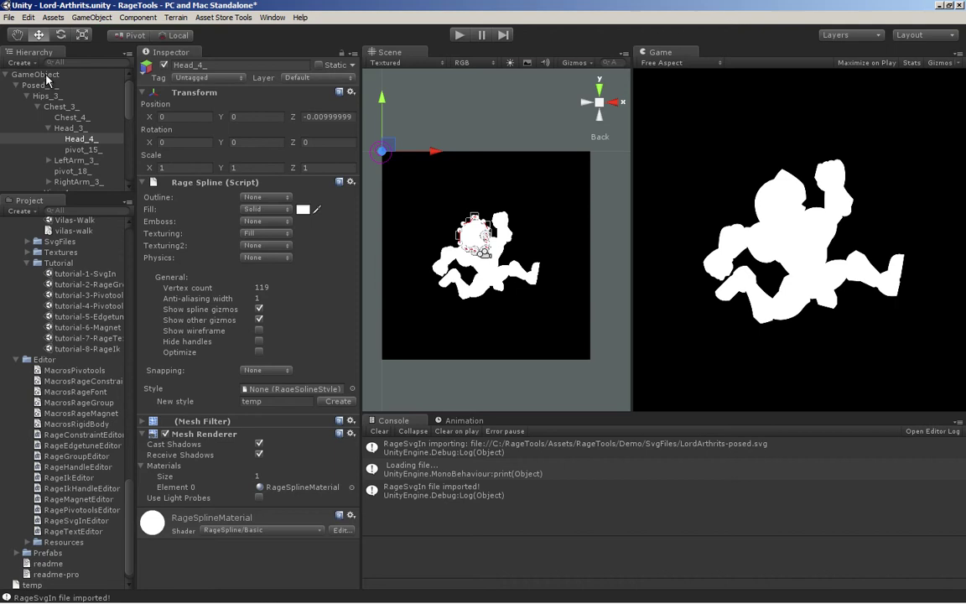
pyautogui.click(43, 74)
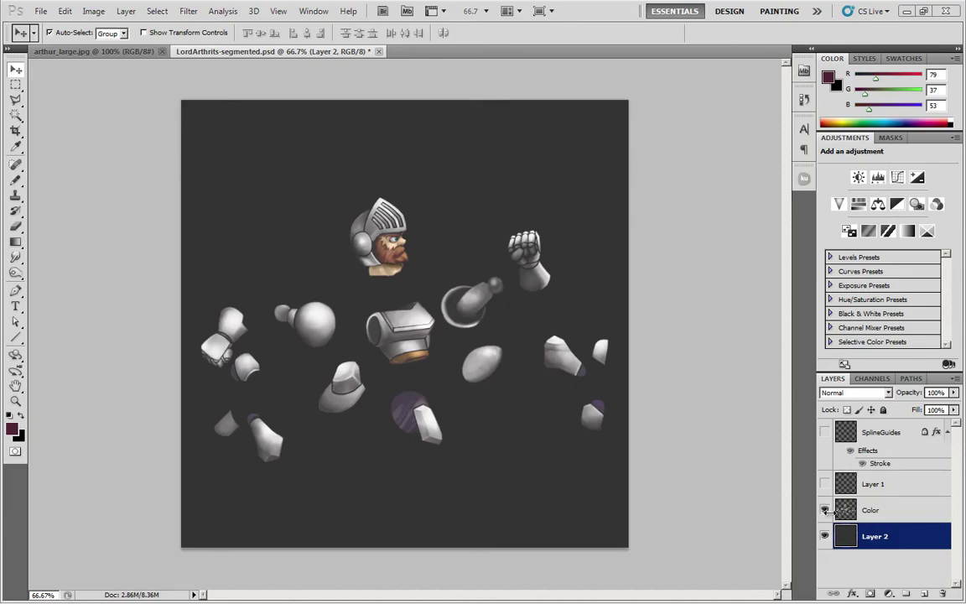
pyautogui.click(825, 537)
pyautogui.click(824, 537)
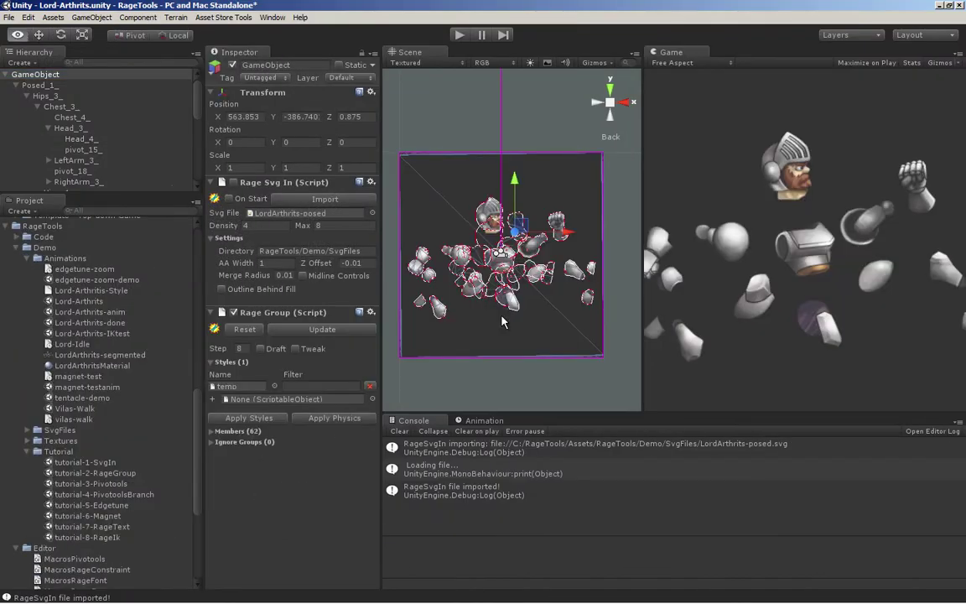
# Zoom over the imported LordArthrits-posed pieces and collapse Posed_1_ to reveal the Segmented group
pyautogui.scroll(10, 547, 296)
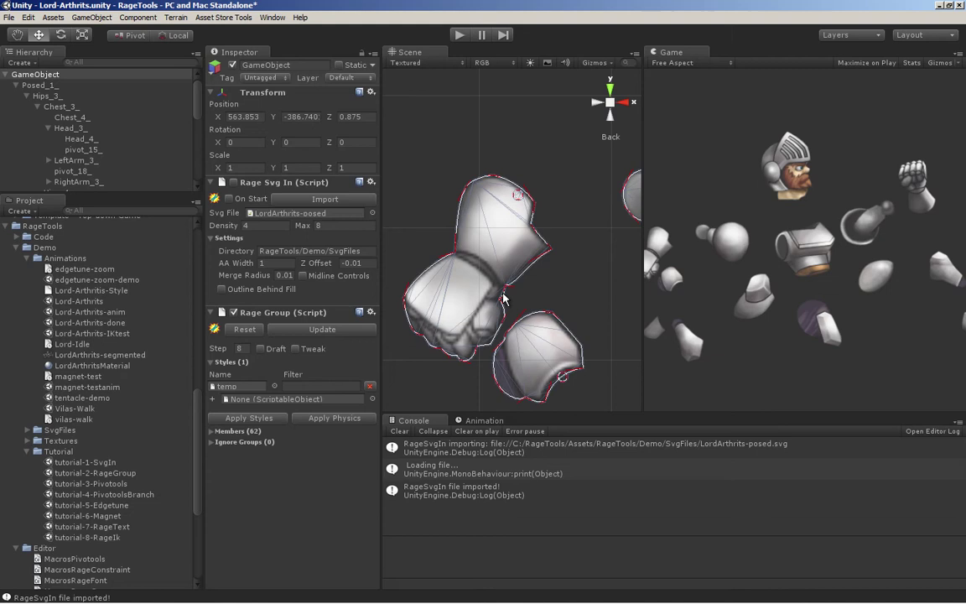
pyautogui.click(17, 84)
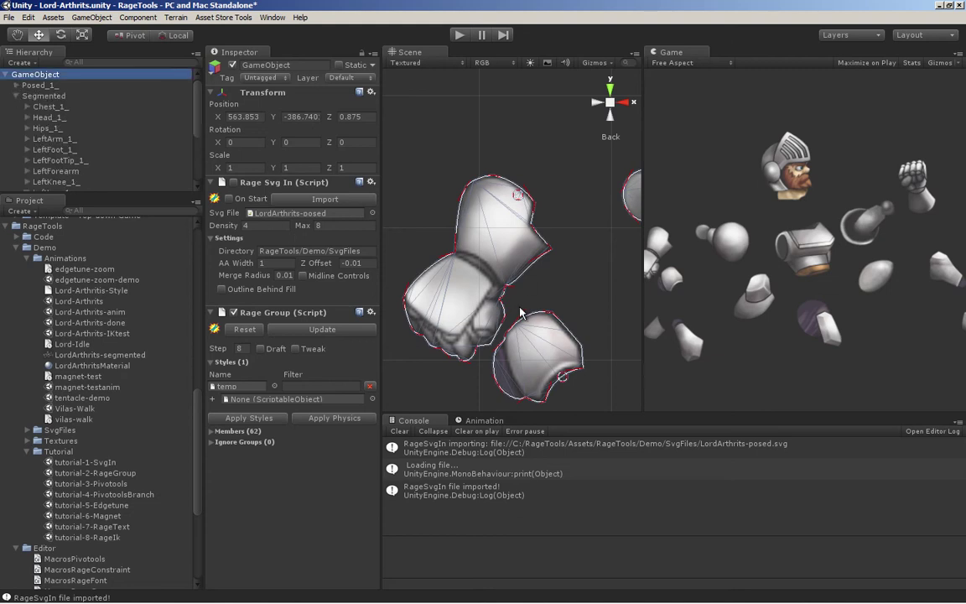
pyautogui.scroll(3, 468, 275)
pyautogui.scroll(-5, 411, 256)
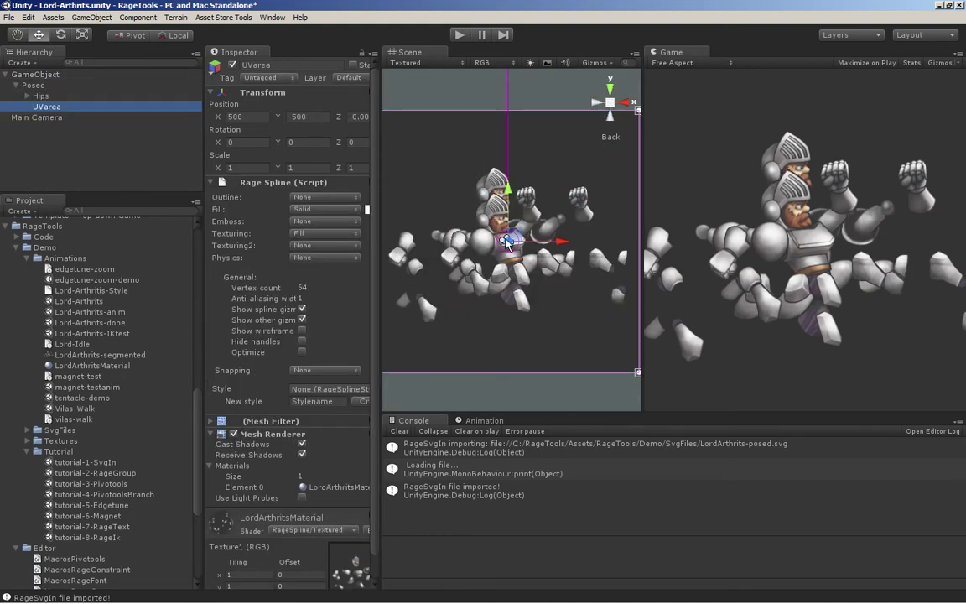
pyautogui.scroll(4, 550, 302)
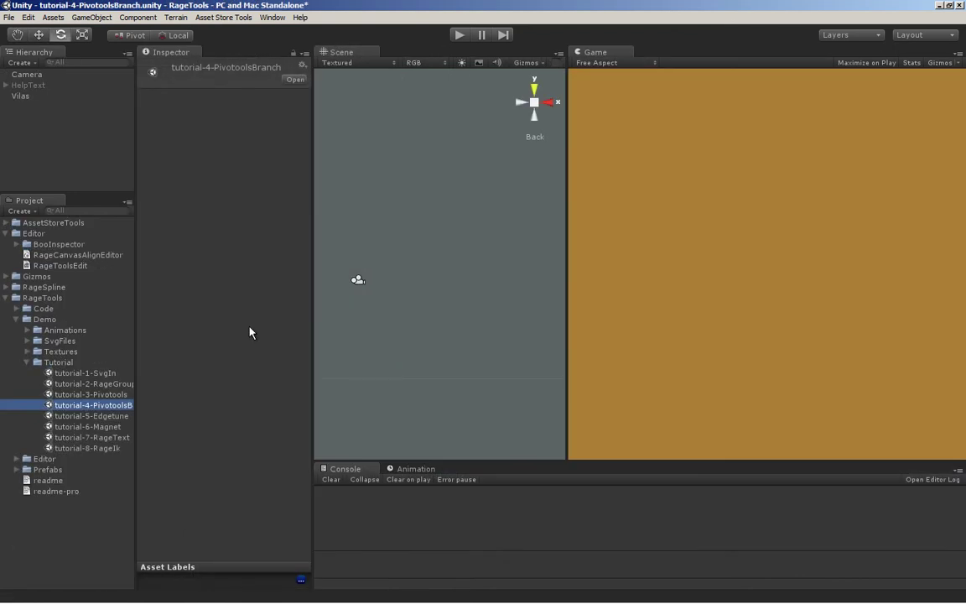
# Import the vilas_character SVG onto Vilas via Rage Svg In, widen the Scene view and clear the Console
pyautogui.moveTo(135, 350); pyautogui.dragTo(177, 360)
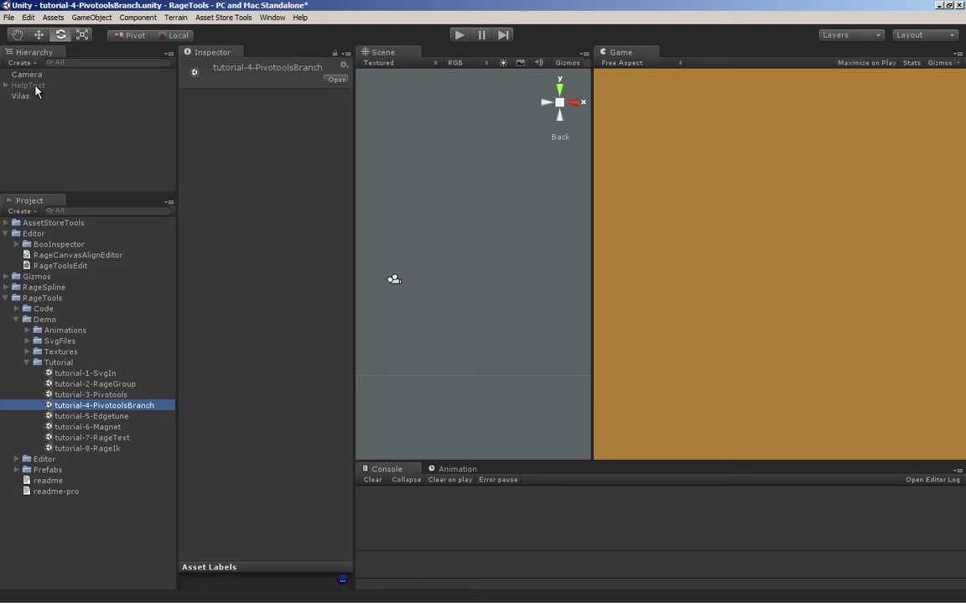
pyautogui.click(34, 96)
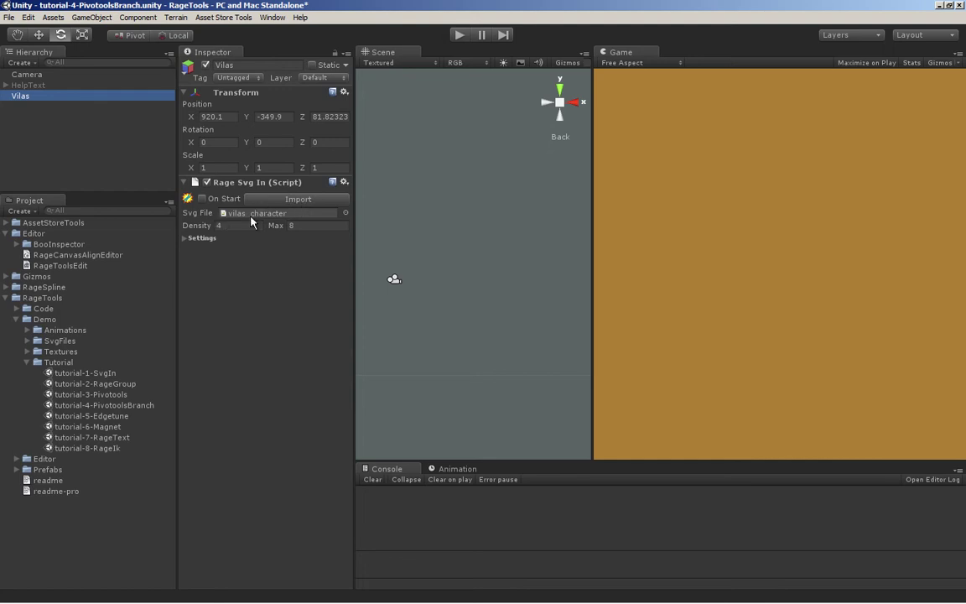
pyautogui.click(286, 200)
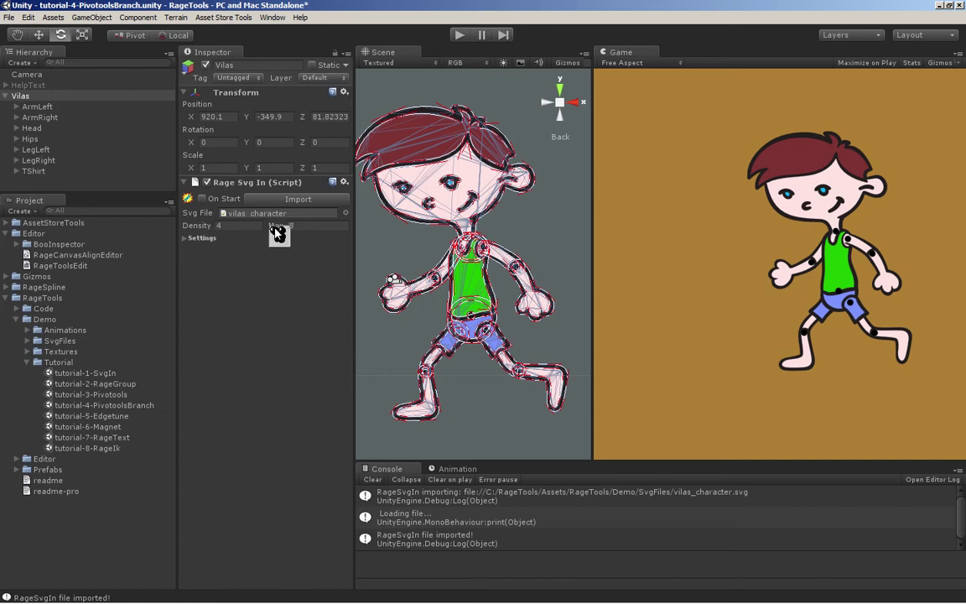
pyautogui.moveTo(593, 217); pyautogui.dragTo(661, 234)
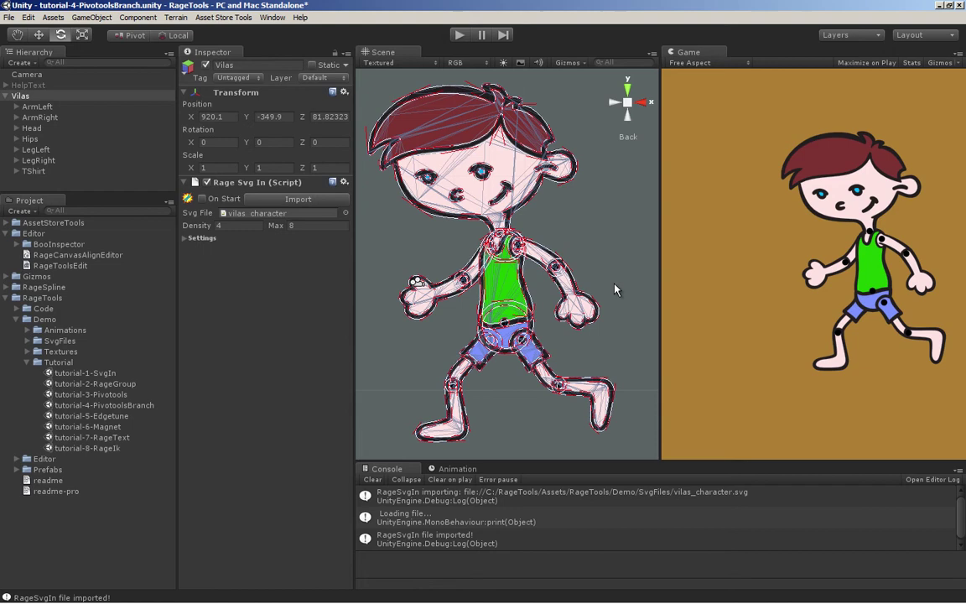
pyautogui.click(372, 479)
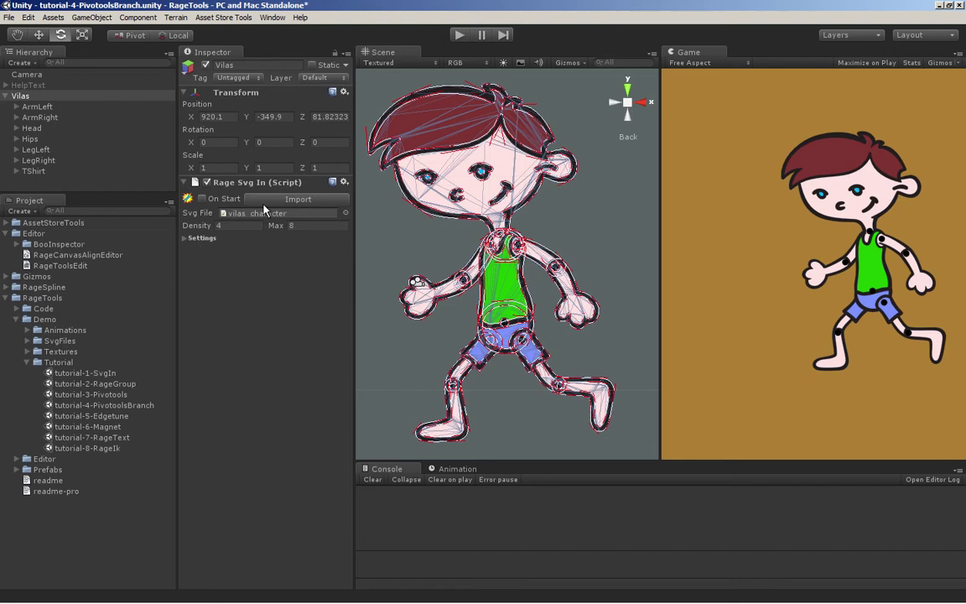
# Add the RageTools Rage Pivotools component to Vilas and set its pivot Mode to Per Branch
pyautogui.click(121, 17)
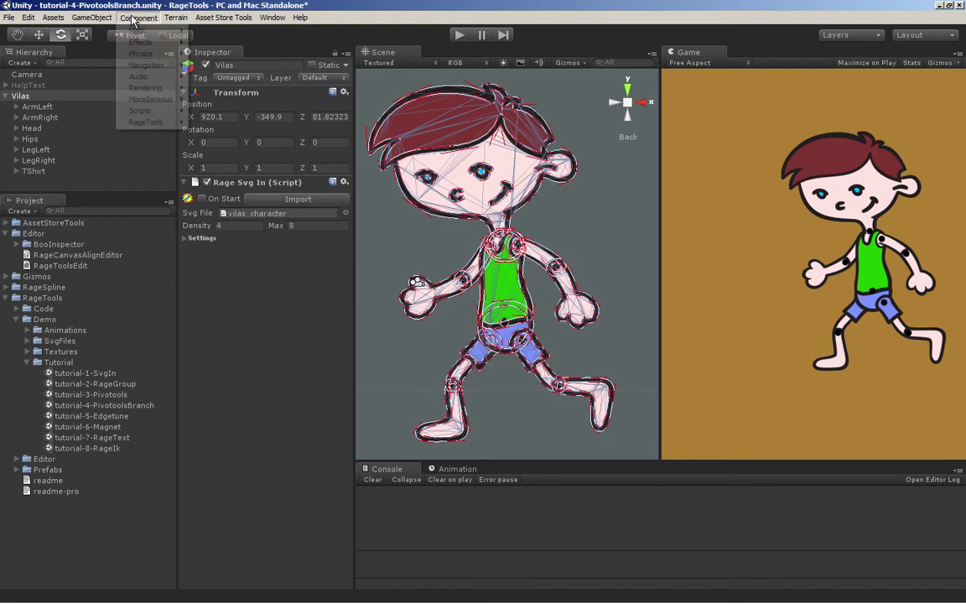
pyautogui.moveTo(151, 122)
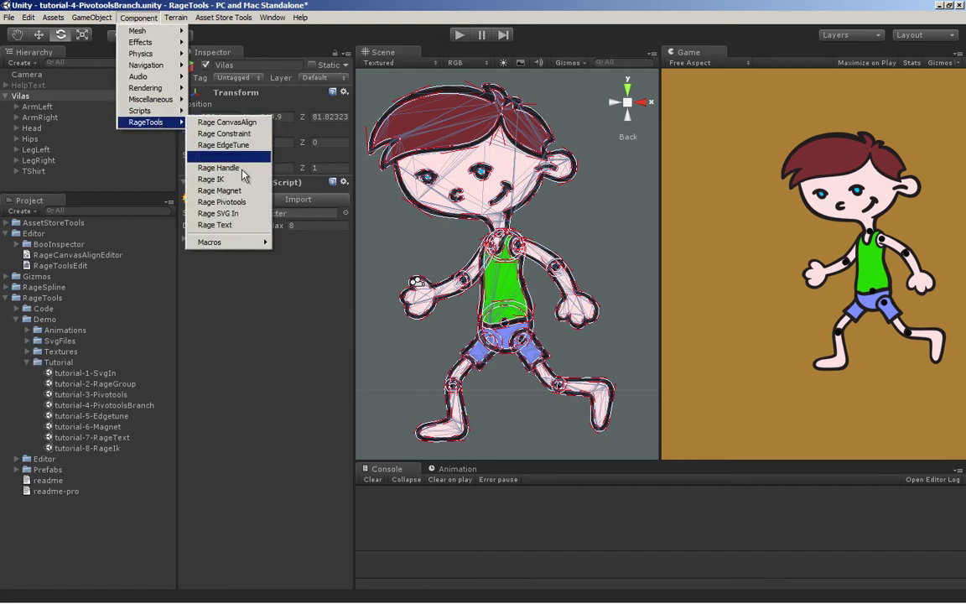
pyautogui.click(230, 202)
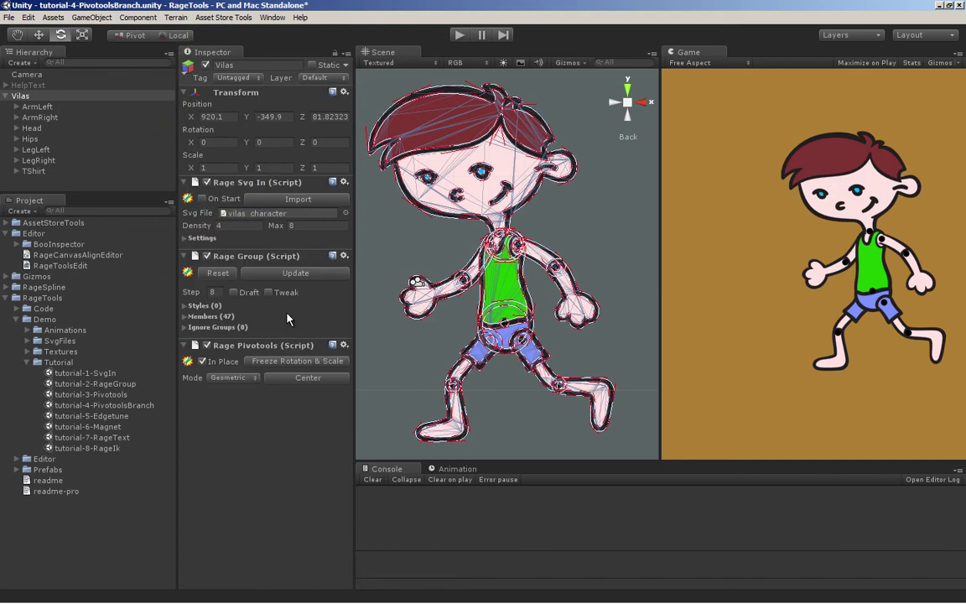
pyautogui.click(196, 317)
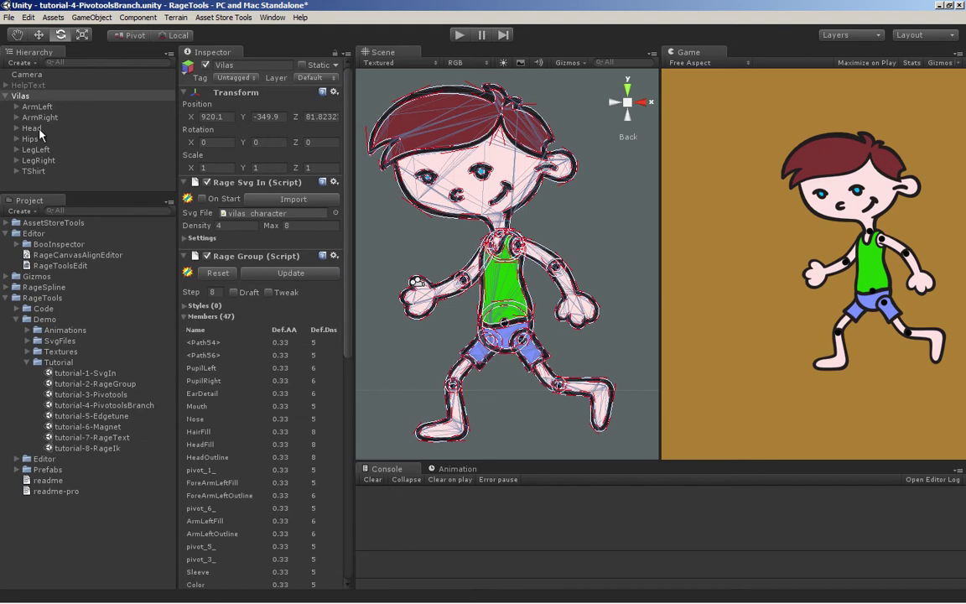
pyautogui.click(185, 318)
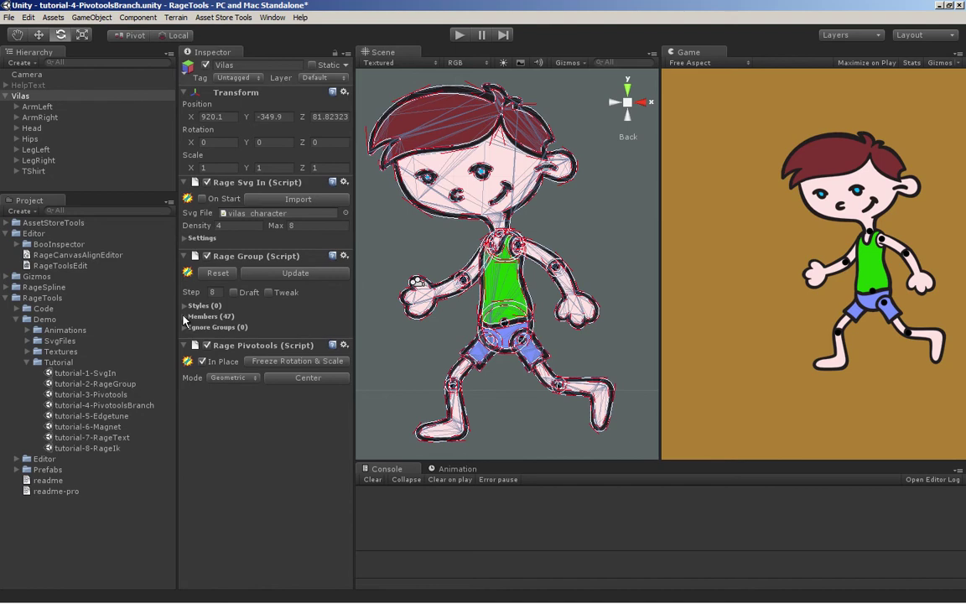
pyautogui.click(231, 379)
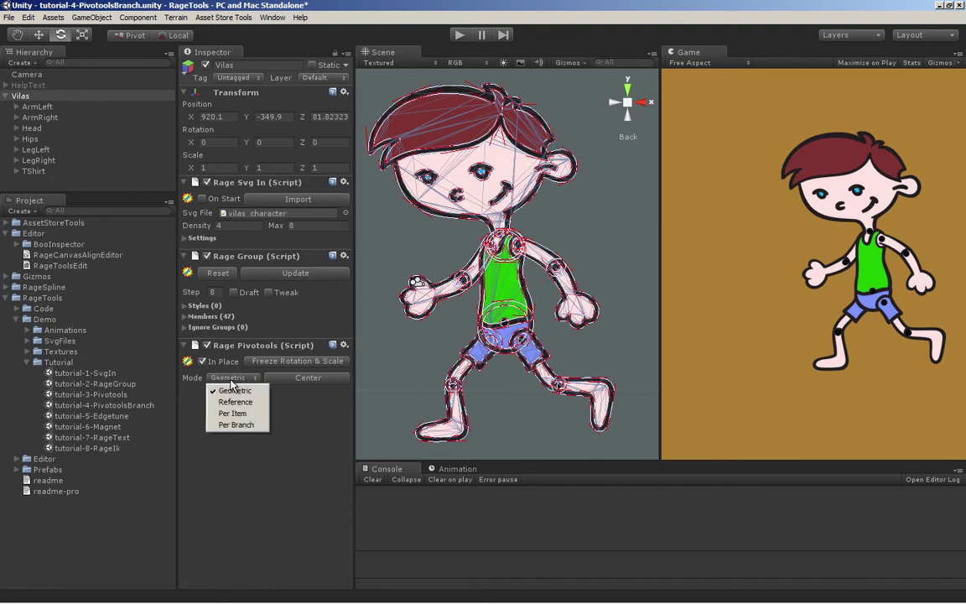
pyautogui.click(237, 426)
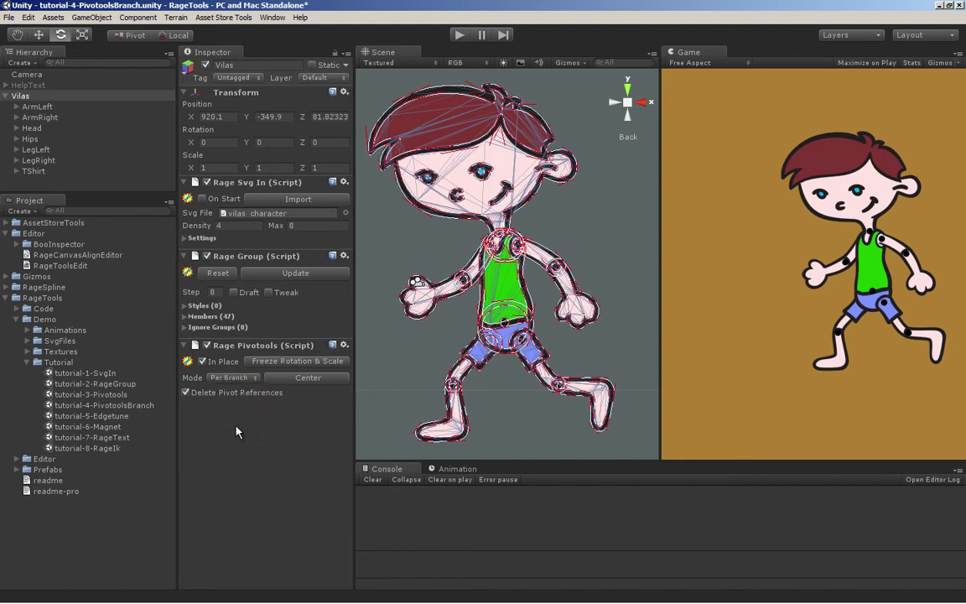
pyautogui.click(302, 379)
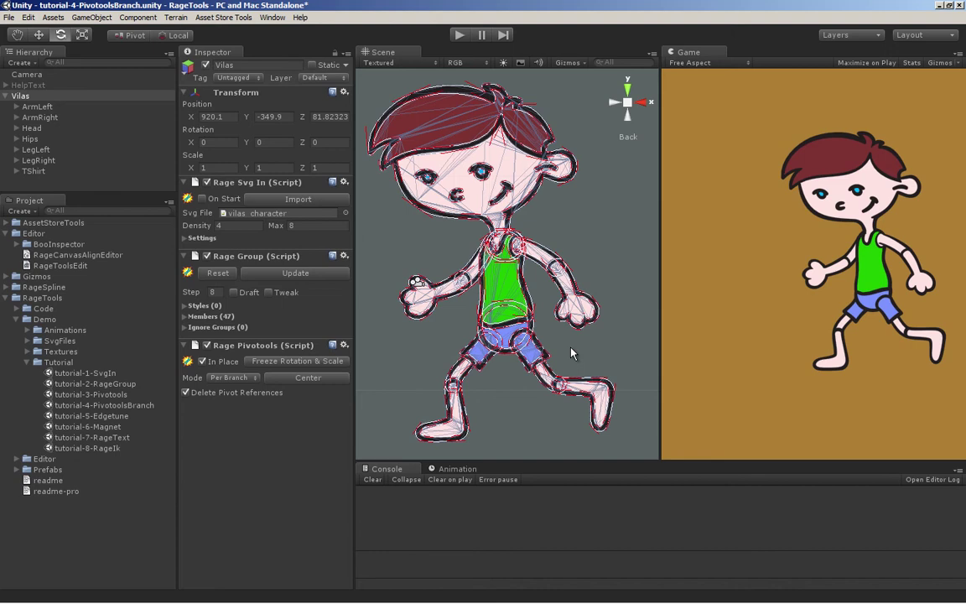
pyautogui.click(575, 308)
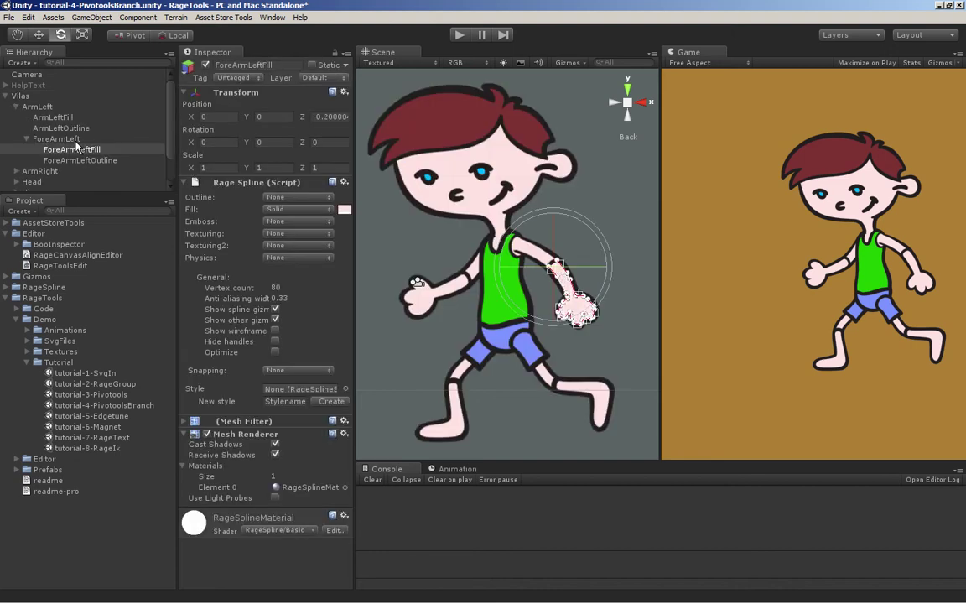
pyautogui.click(74, 139)
pyautogui.moveTo(520, 199); pyautogui.dragTo(649, 393)
pyautogui.hotkey('ctrl', 'z')
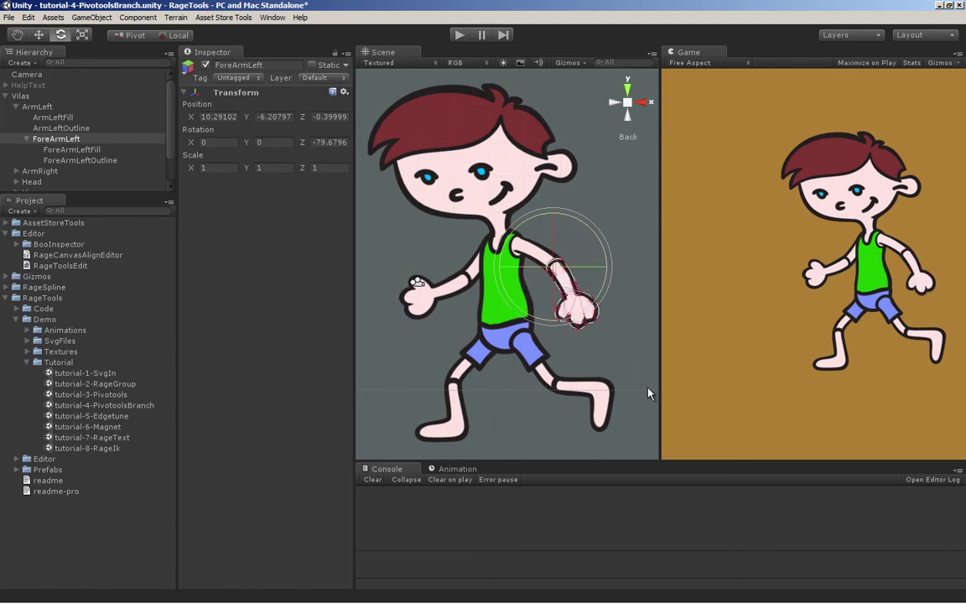
pyautogui.hotkey('ctrl', 'z')
pyautogui.hotkey('ctrl', 'z')
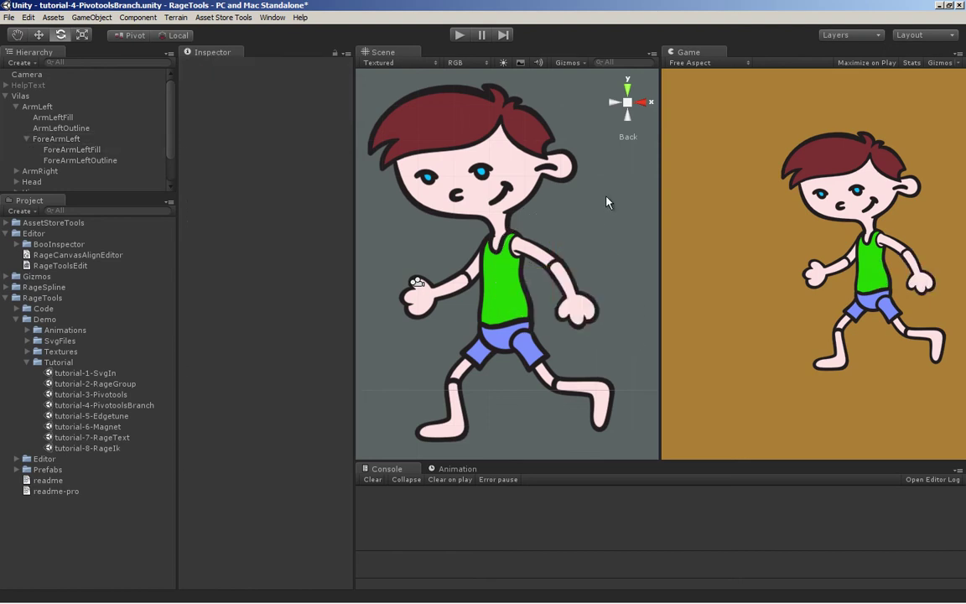
pyautogui.hotkey('ctrl', 'z')
pyautogui.hotkey('ctrl', 'z')
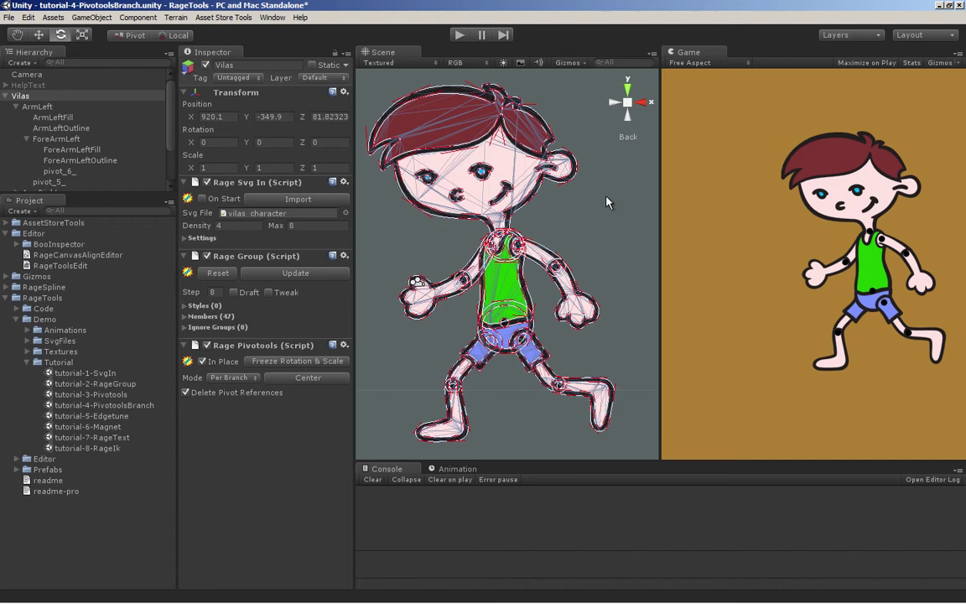
pyautogui.hotkey('ctrl', 'z')
pyautogui.hotkey('ctrl', 'z')
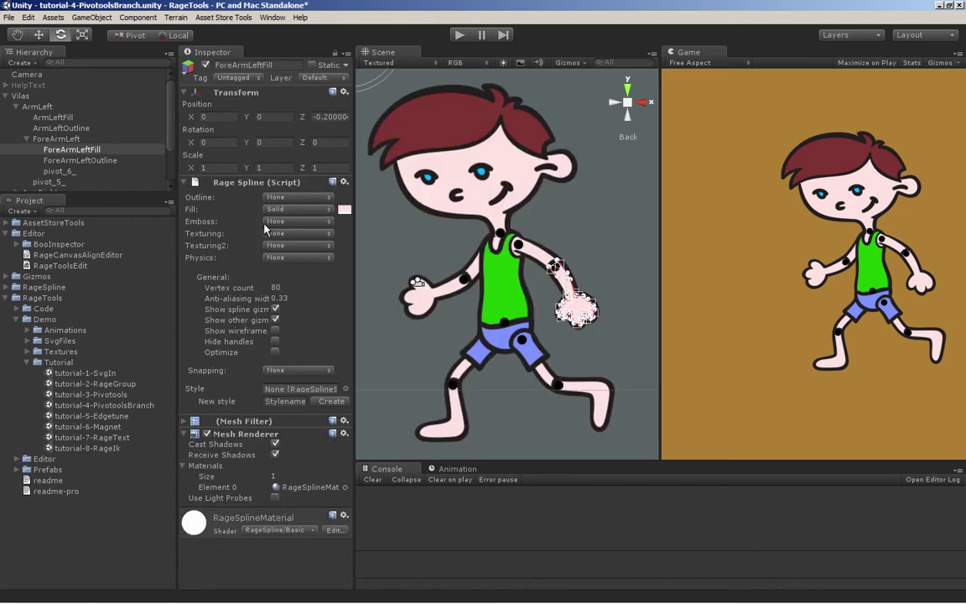
pyautogui.click(69, 141)
pyautogui.scroll(-4, 406, 250)
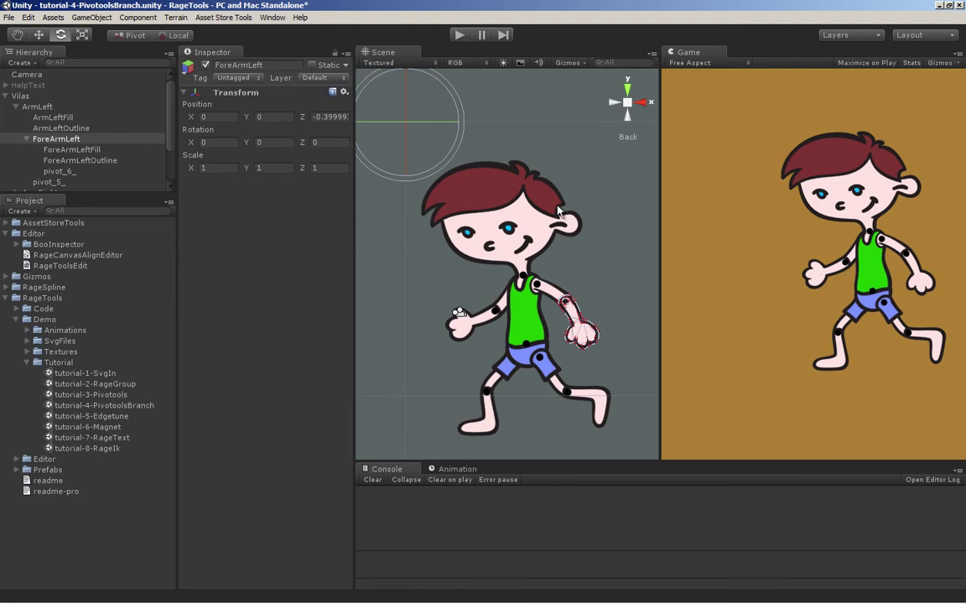
pyautogui.click(134, 37)
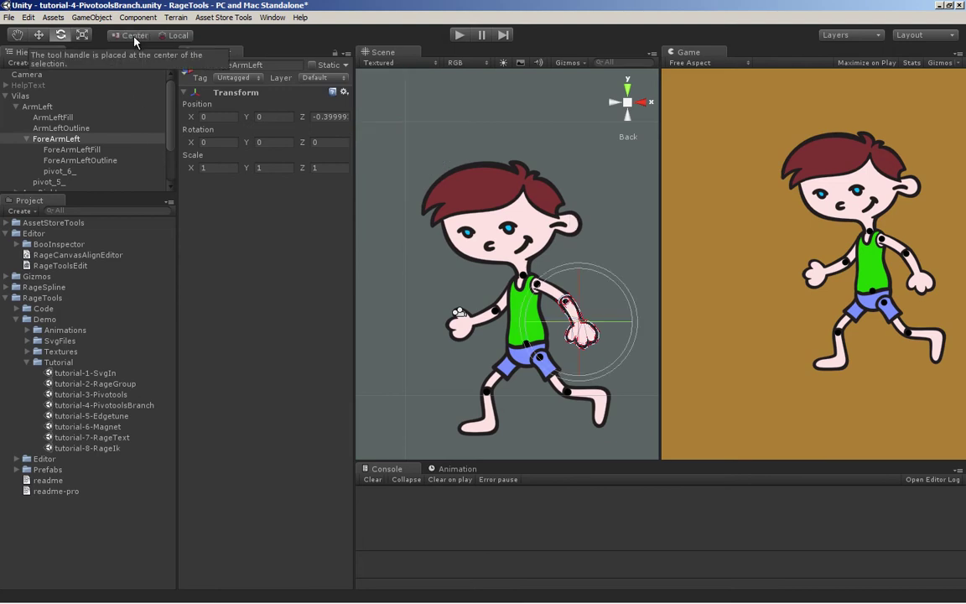
pyautogui.click(134, 38)
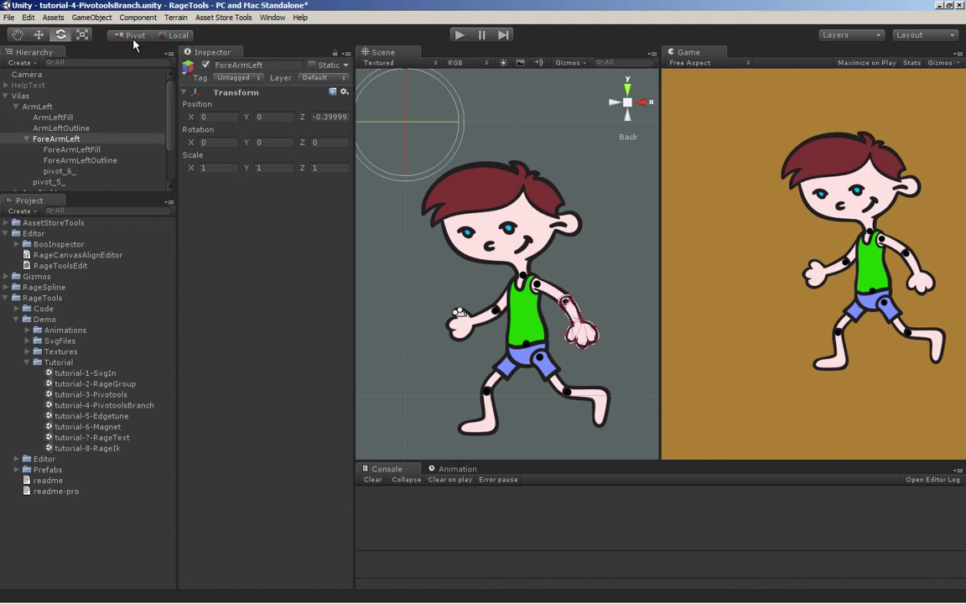
pyautogui.click(23, 96)
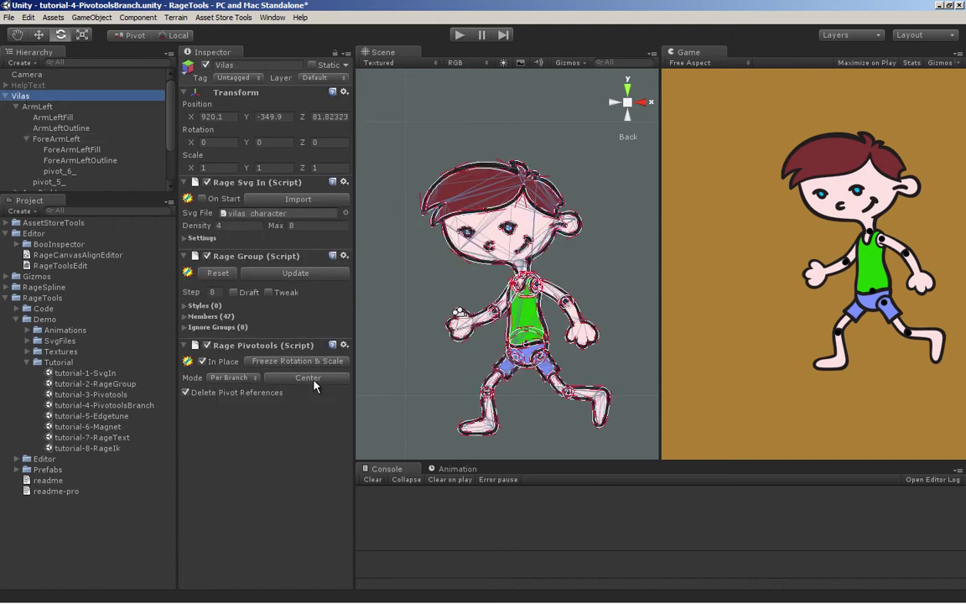
pyautogui.click(314, 381)
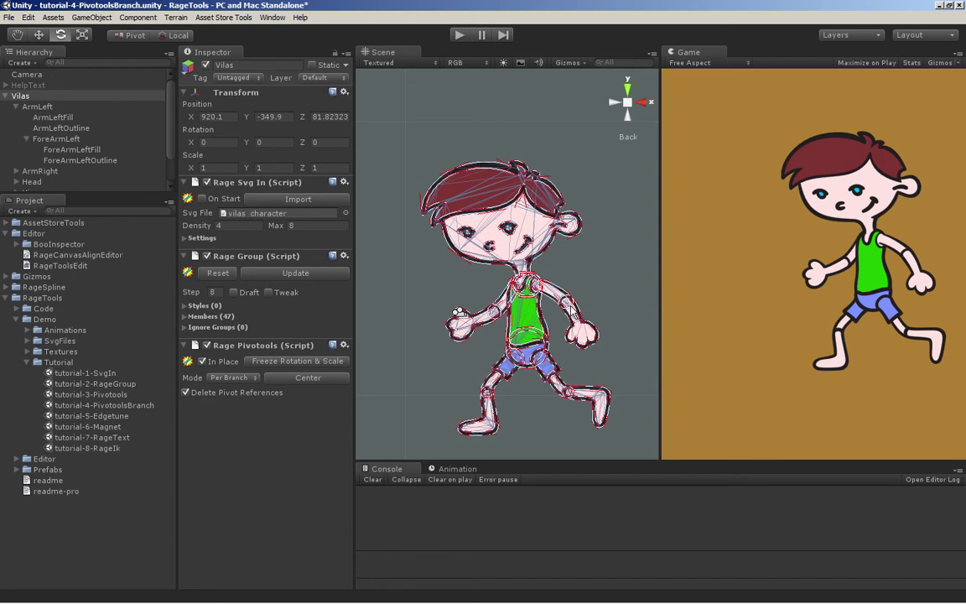
pyautogui.scroll(6, 574, 305)
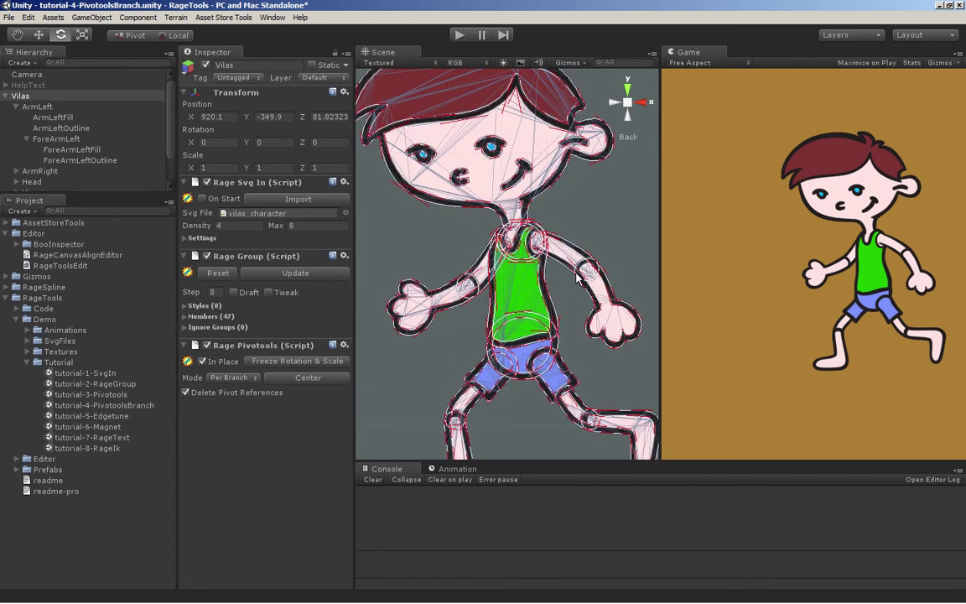
pyautogui.scroll(2, 551, 289)
pyautogui.click(520, 235)
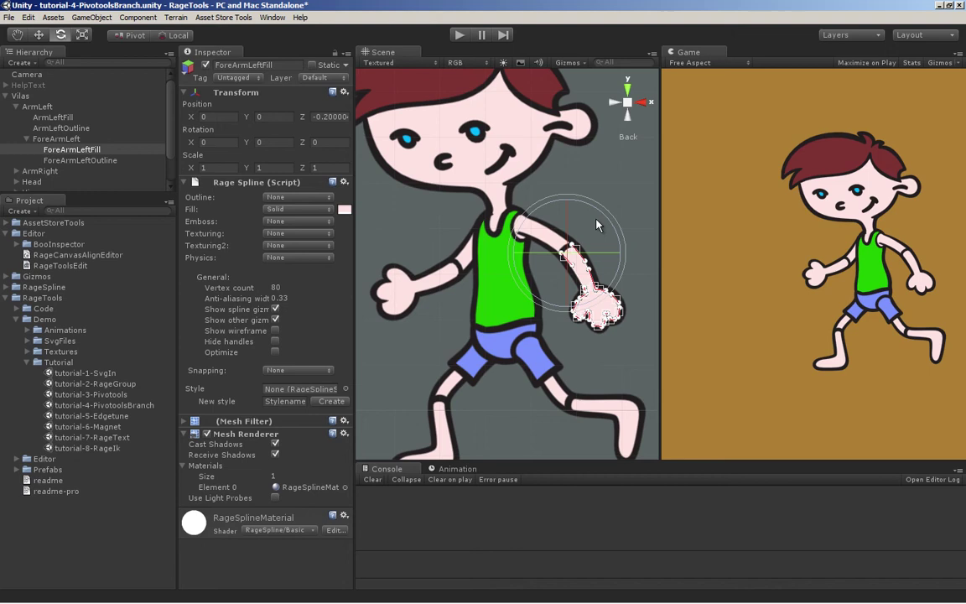
pyautogui.click(134, 138)
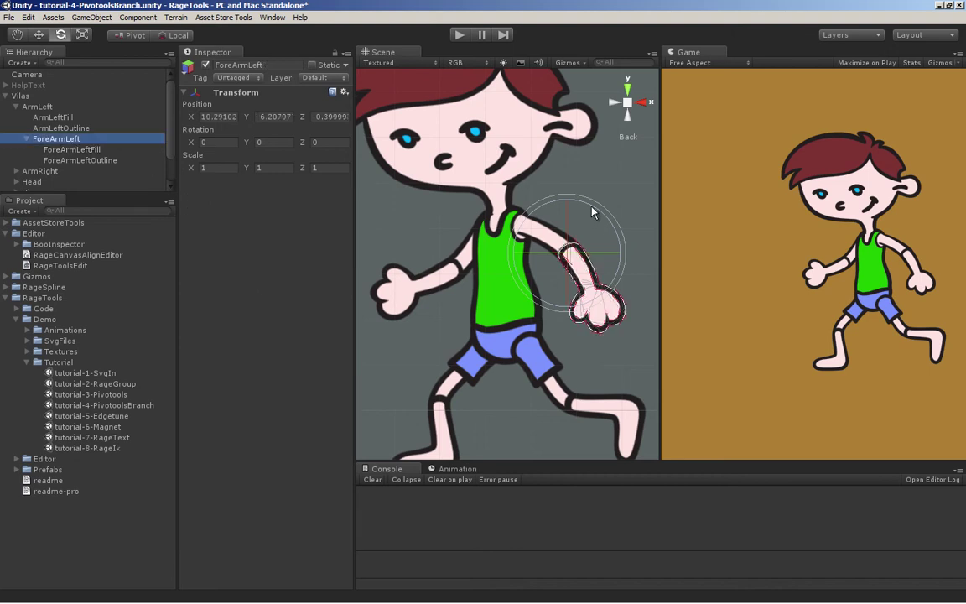
pyautogui.moveTo(592, 211); pyautogui.dragTo(554, 309)
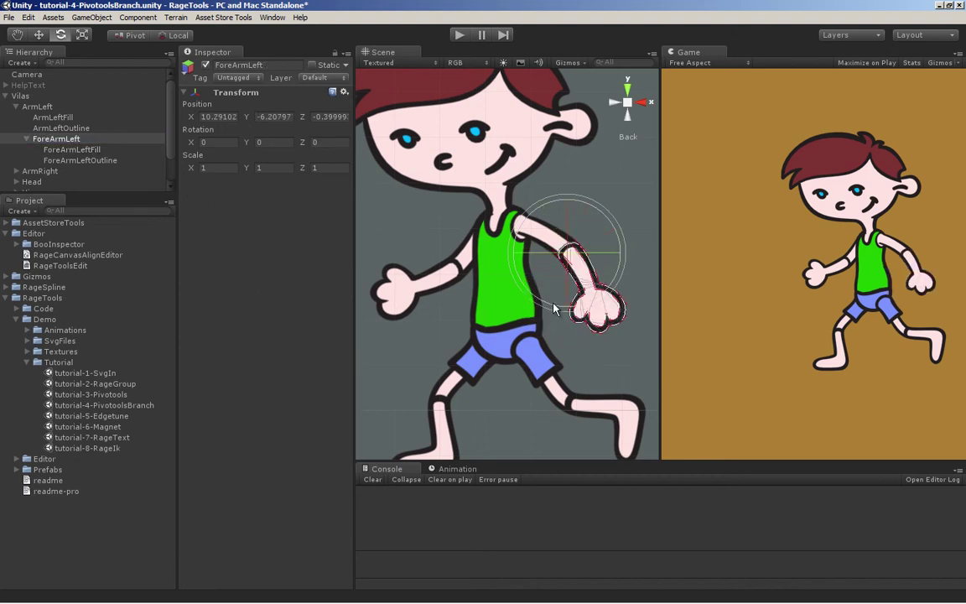
pyautogui.click(554, 308)
pyautogui.click(553, 309)
pyautogui.click(553, 309)
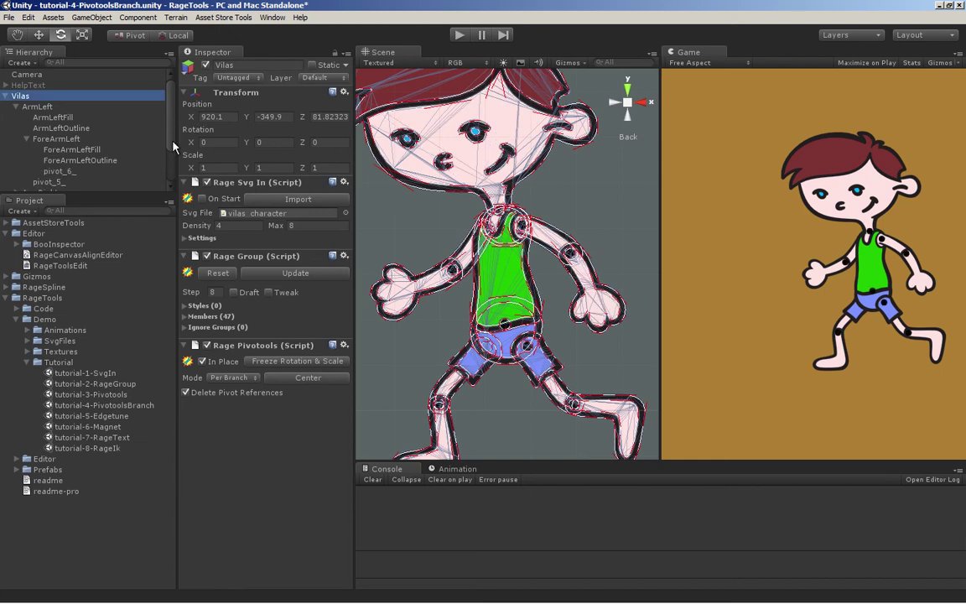
pyautogui.scroll(-2, 101, 134)
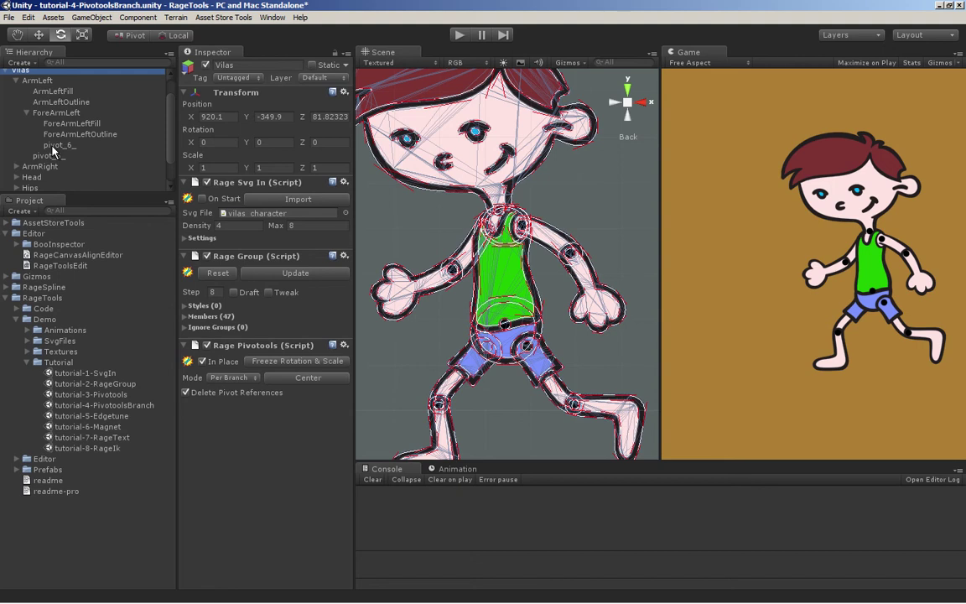
pyautogui.click(58, 146)
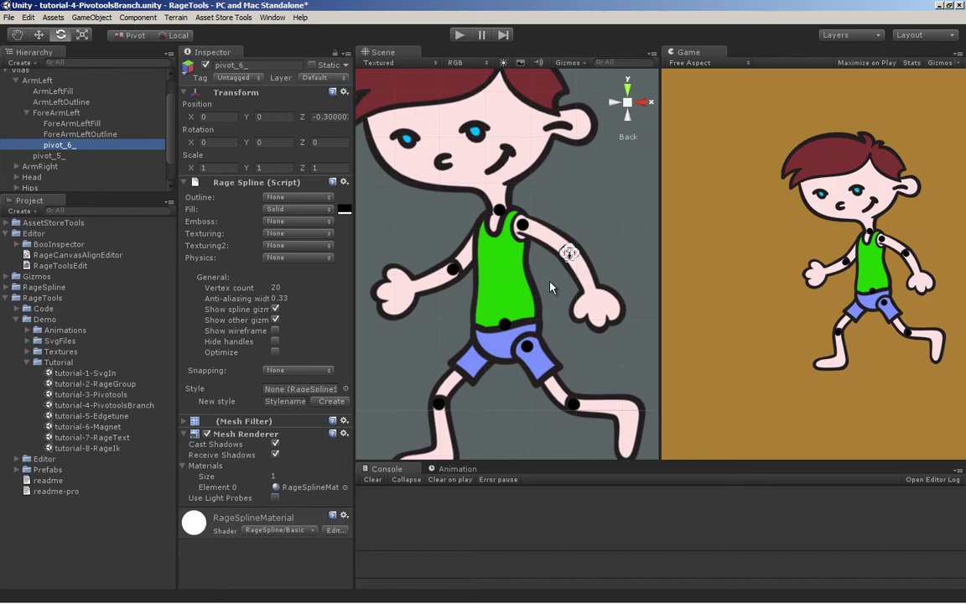
pyautogui.scroll(4, 545, 281)
pyautogui.scroll(3, 529, 302)
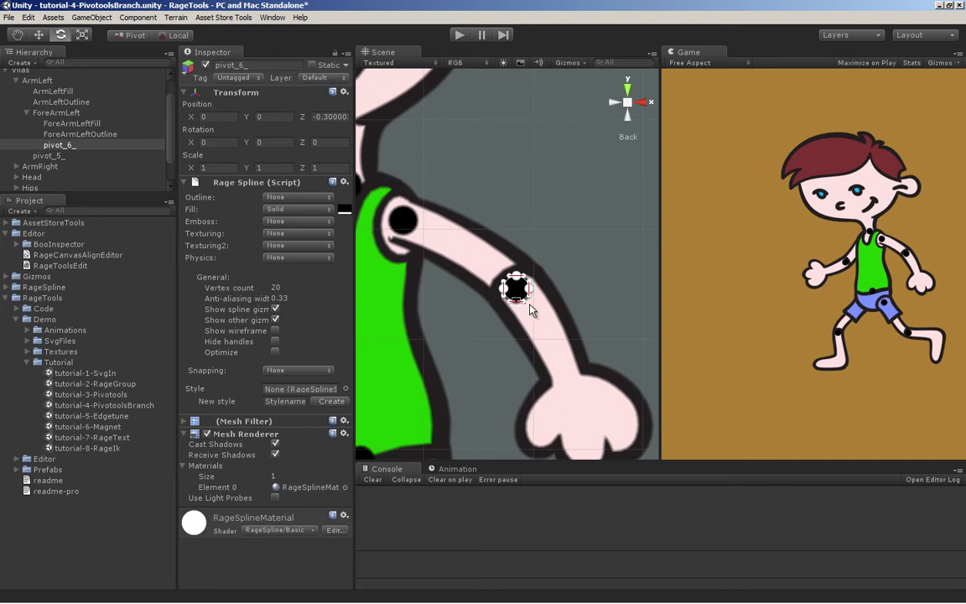
pyautogui.click(60, 113)
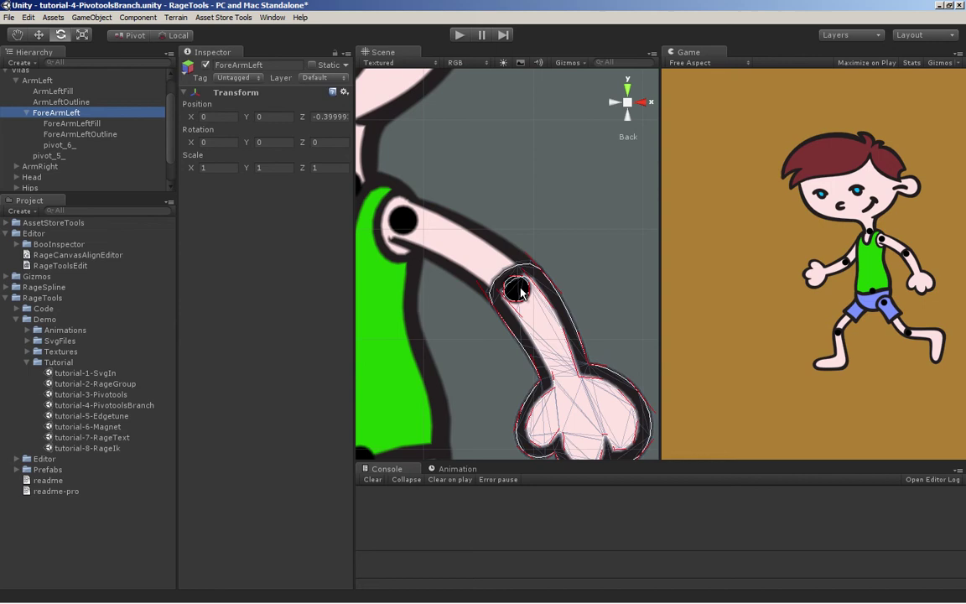
pyautogui.scroll(-5, 520, 289)
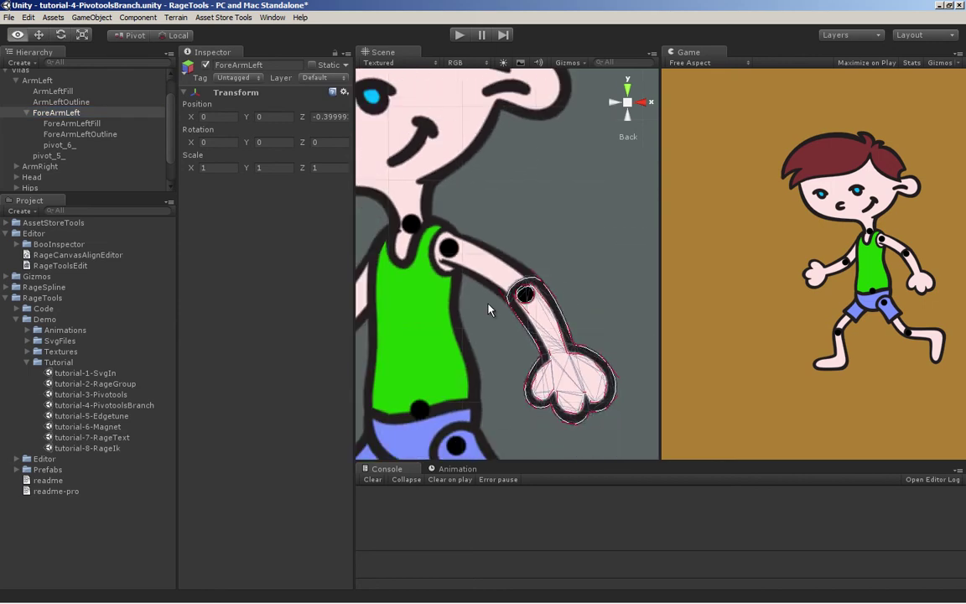
pyautogui.scroll(-6, 489, 310)
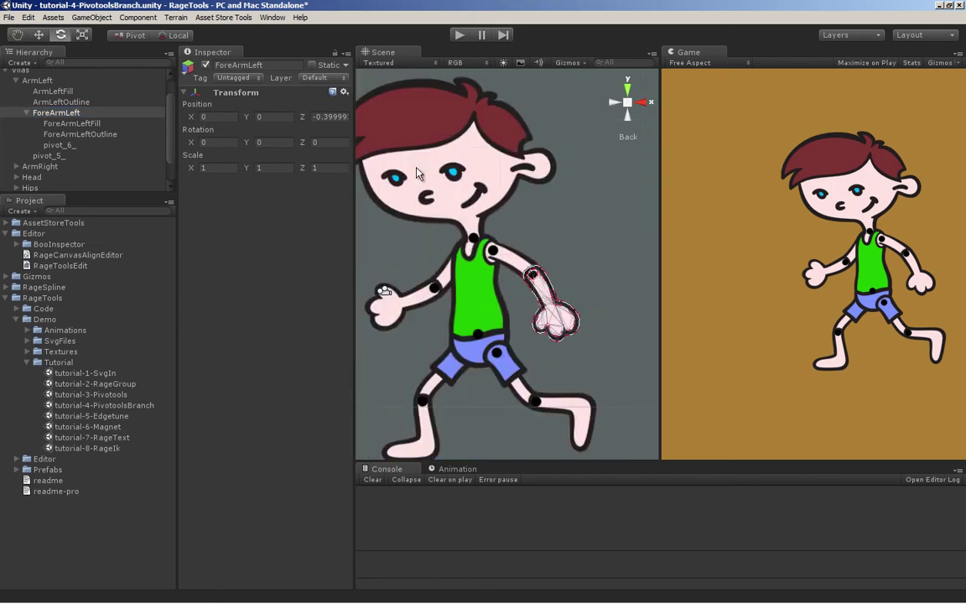
pyautogui.moveTo(461, 252); pyautogui.dragTo(480, 262)
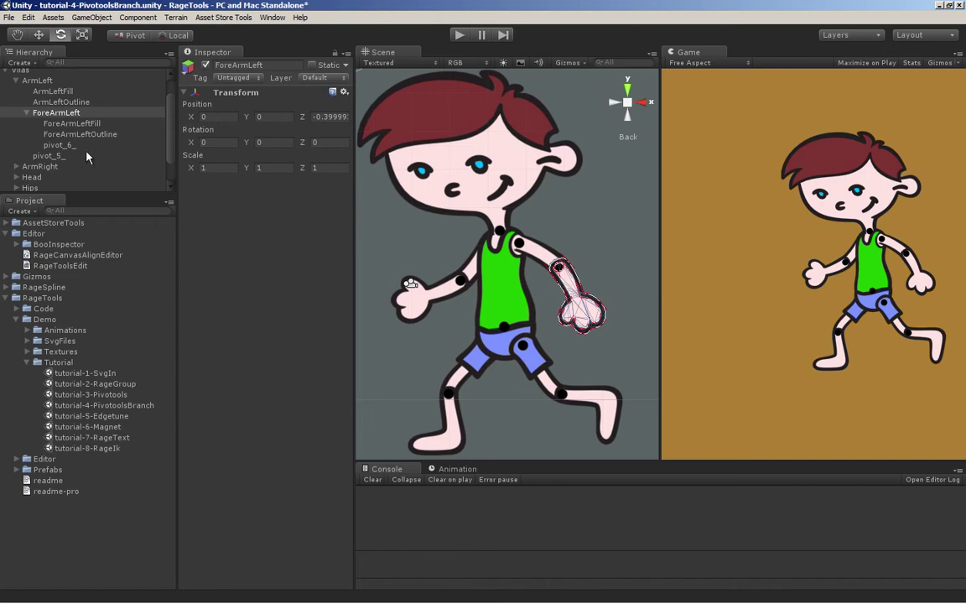
pyautogui.click(62, 144)
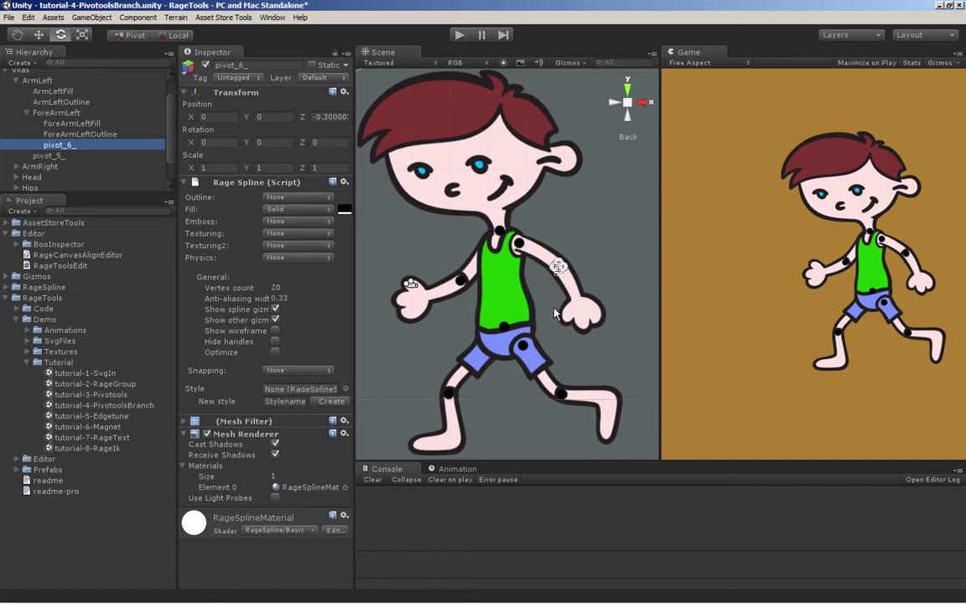
# Apply Vilas's pivot markers with Rage Pivotools Center so the limb groups pivot at their joints
pyautogui.click(33, 73)
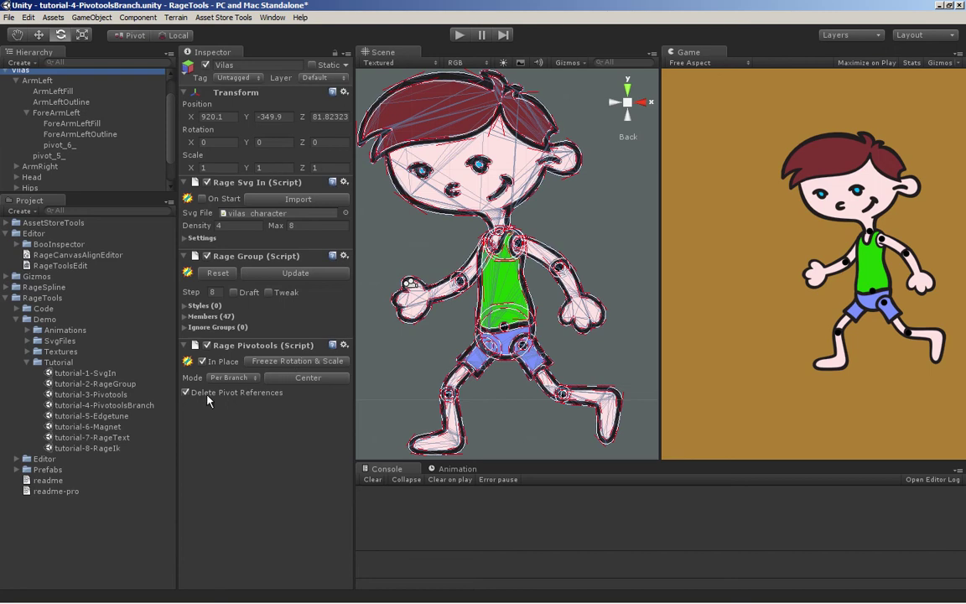
pyautogui.click(311, 378)
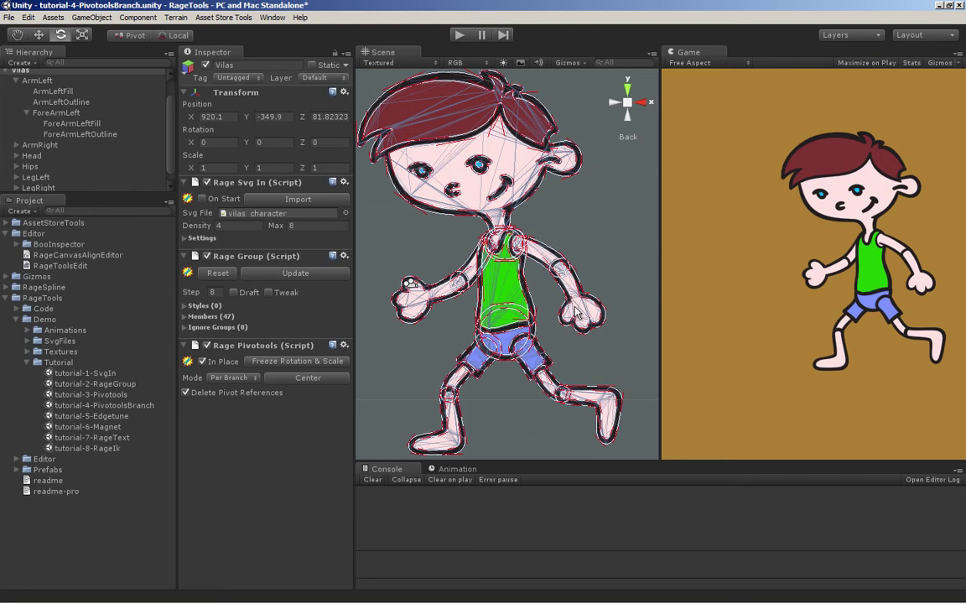
pyautogui.click(81, 116)
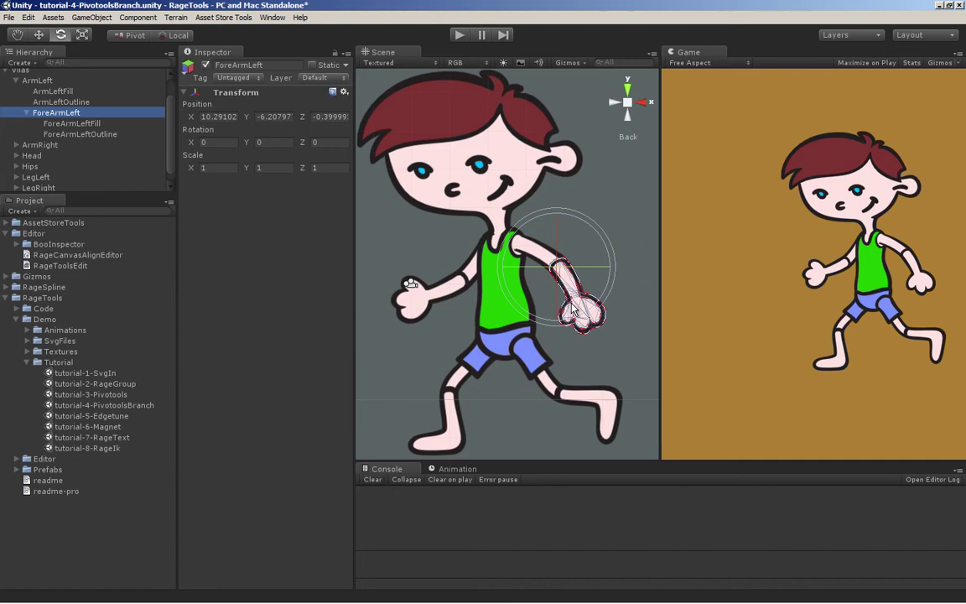
# Set ForeArmLeftOutline's Position Z to 1
pyautogui.click(83, 134)
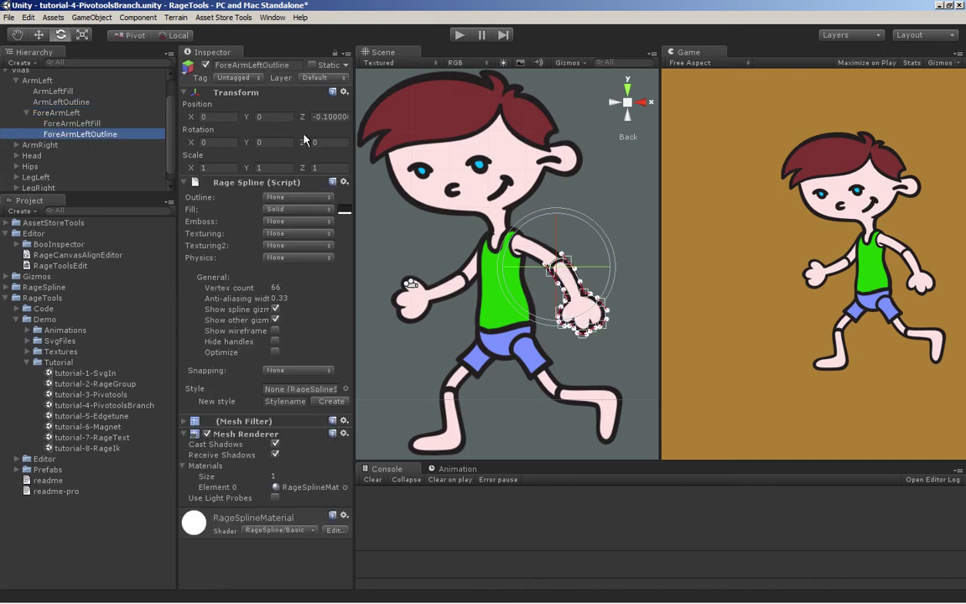
pyautogui.click(325, 119)
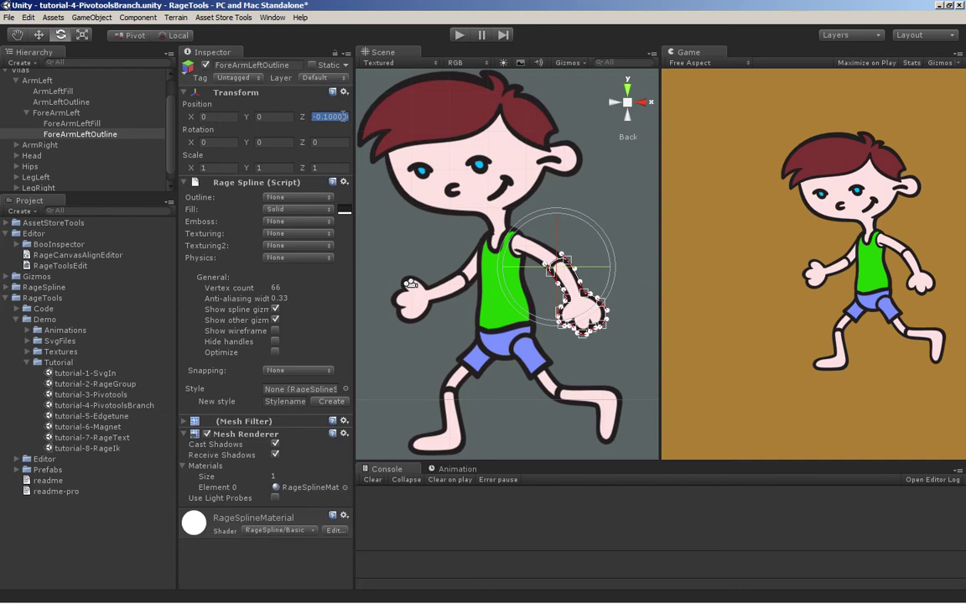
pyautogui.write('1')
# Rotate ForeArmLeft at the elbow so the boy's hand rests on his hip
pyautogui.click(57, 114)
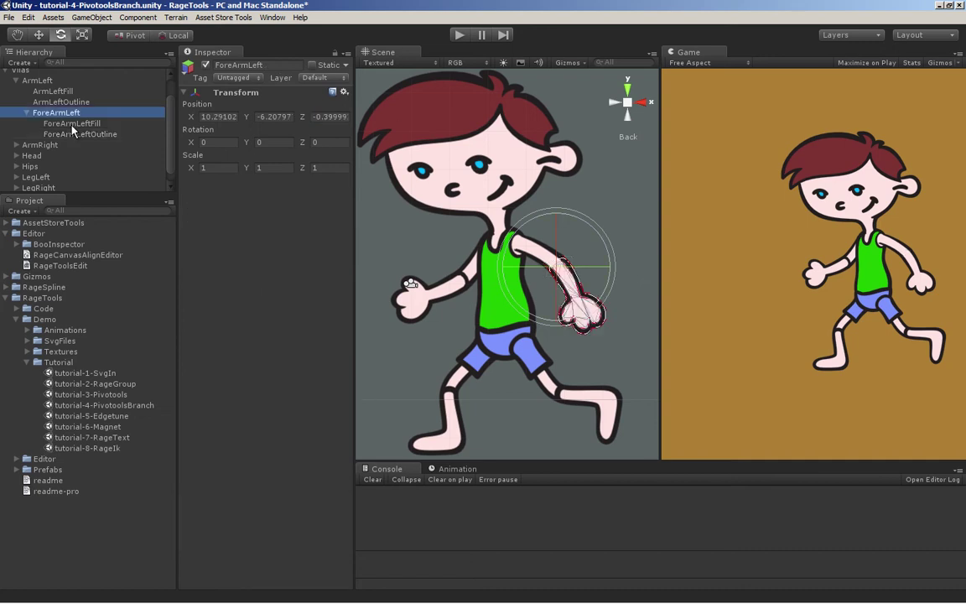
pyautogui.press('Down')
pyautogui.press('Down')
pyautogui.click(57, 114)
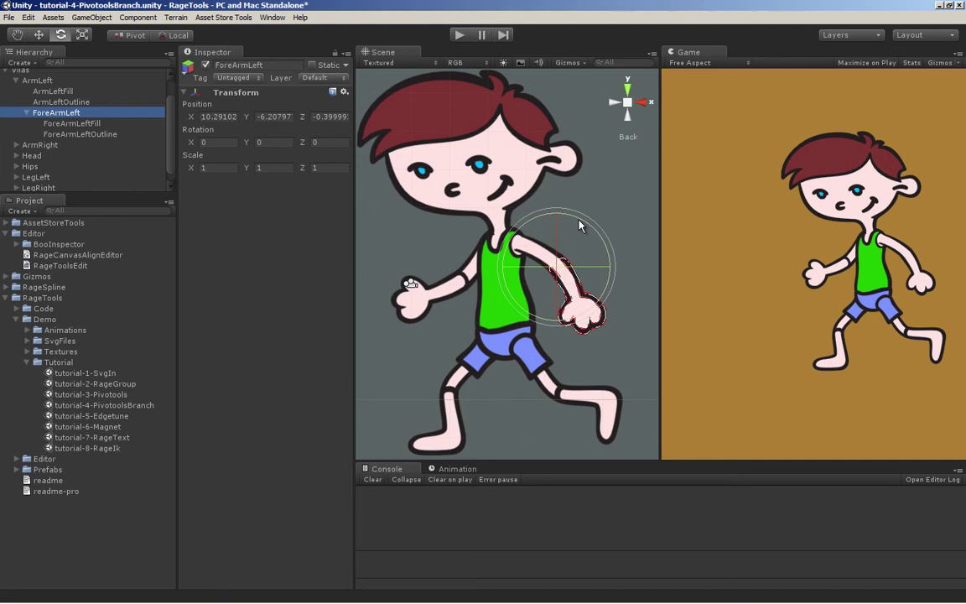
pyautogui.moveTo(528, 206); pyautogui.dragTo(591, 327)
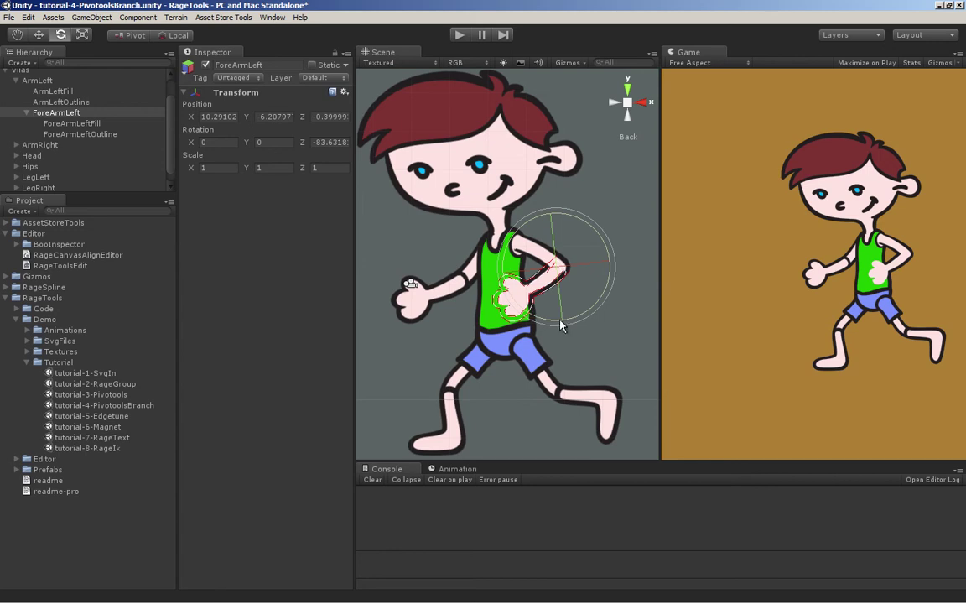
pyautogui.scroll(5, 554, 323)
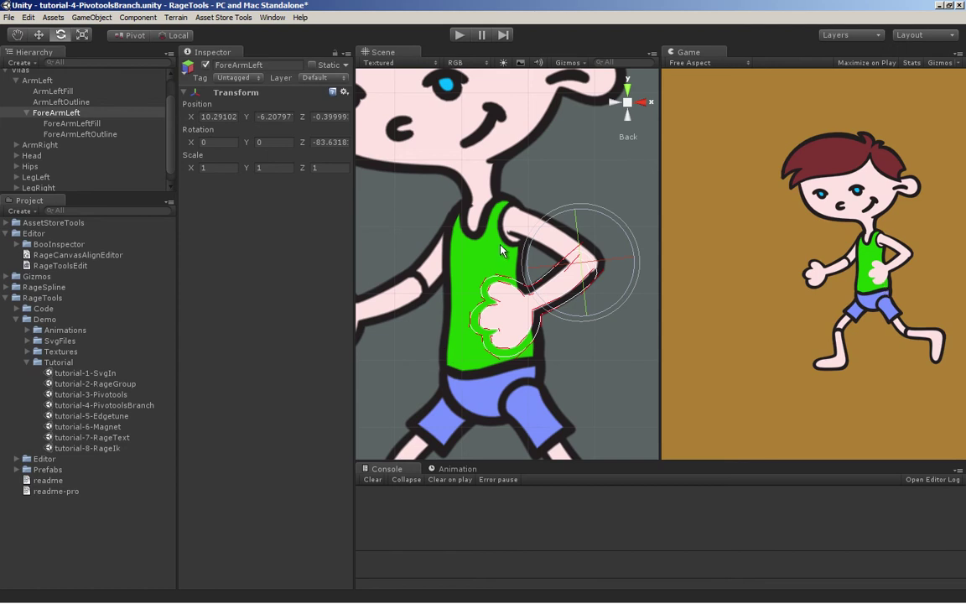
# Push ForeArmLeftOutline back along Z to about 1.36, orbiting to check its depth
pyautogui.moveTo(571, 103); pyautogui.dragTo(456, 230)
pyautogui.click(456, 230)
pyautogui.moveTo(526, 264); pyautogui.dragTo(440, 270)
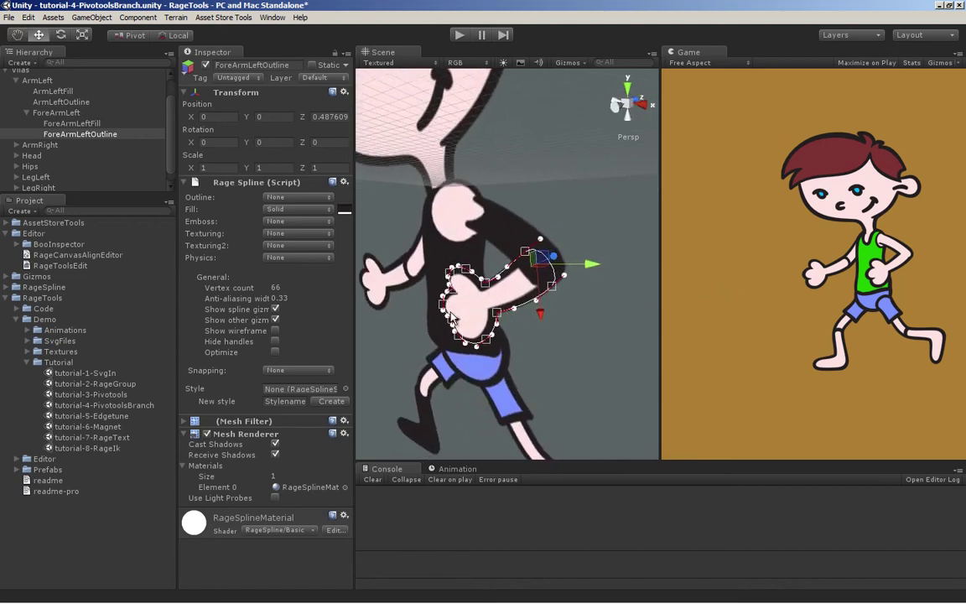
pyautogui.moveTo(523, 292); pyautogui.dragTo(447, 290)
pyautogui.moveTo(538, 269); pyautogui.dragTo(573, 310)
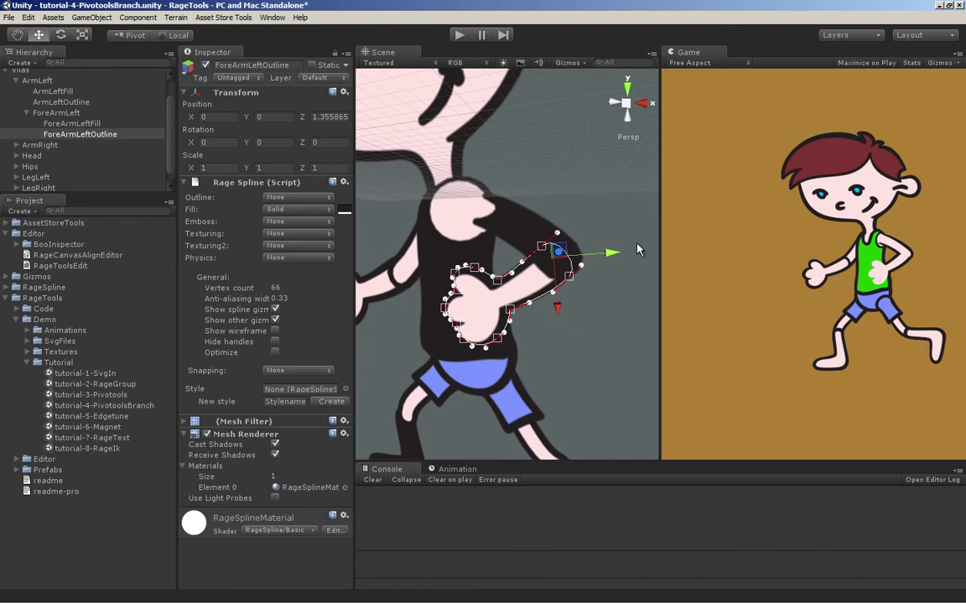
pyautogui.moveTo(633, 268); pyautogui.dragTo(559, 173)
# Set the left and right shorts outlines' Position Z to 1
pyautogui.click(529, 241)
pyautogui.scroll(-3, 168, 157)
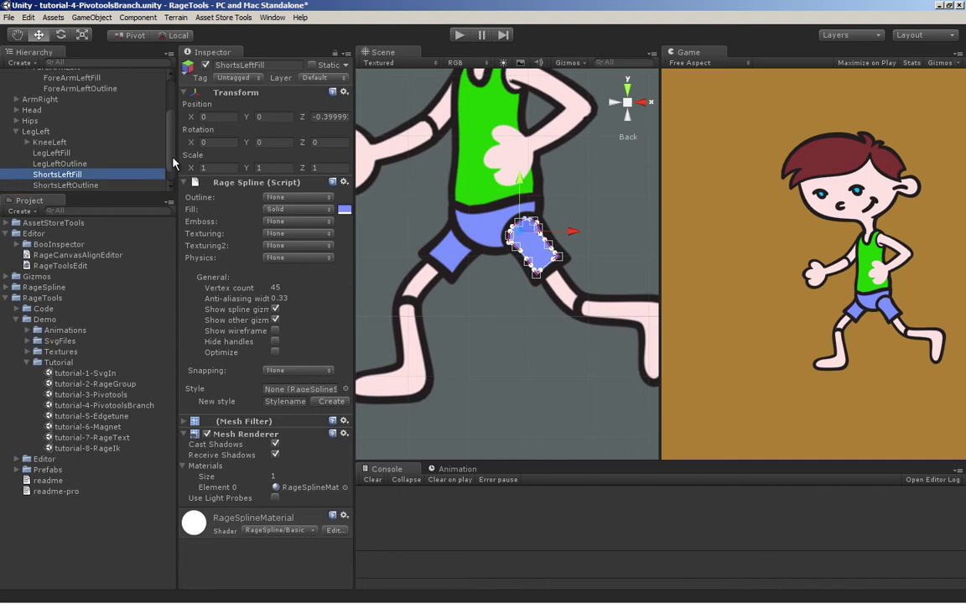
pyautogui.click(68, 165)
pyautogui.click(328, 117)
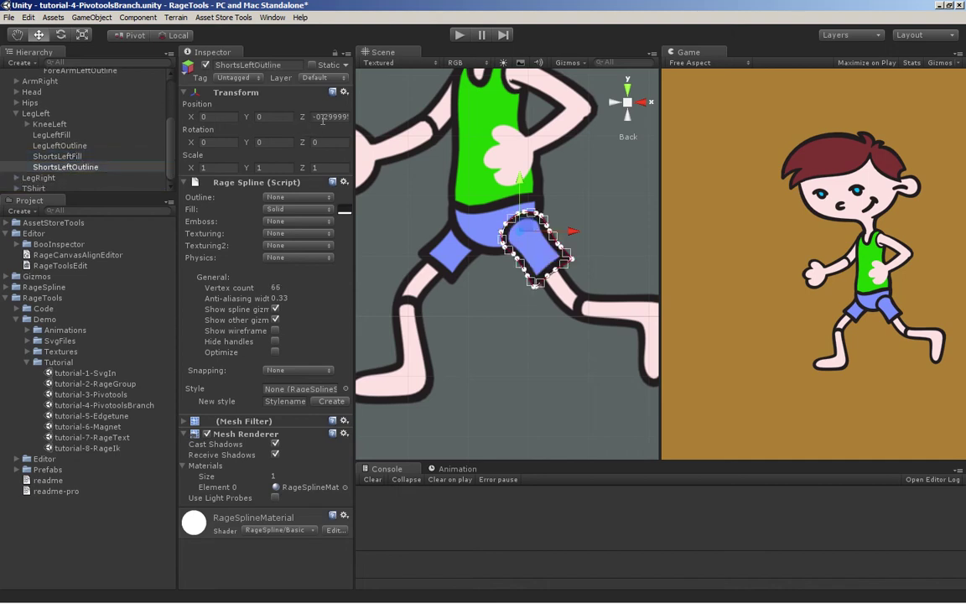
pyautogui.write('1')
pyautogui.click(445, 262)
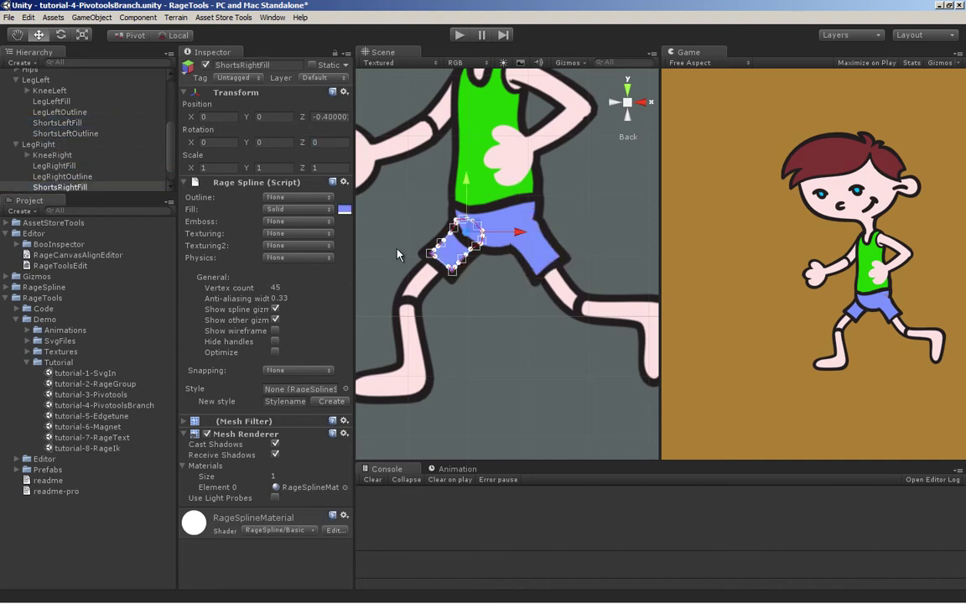
pyautogui.moveTo(172, 146); pyautogui.dragTo(174, 160)
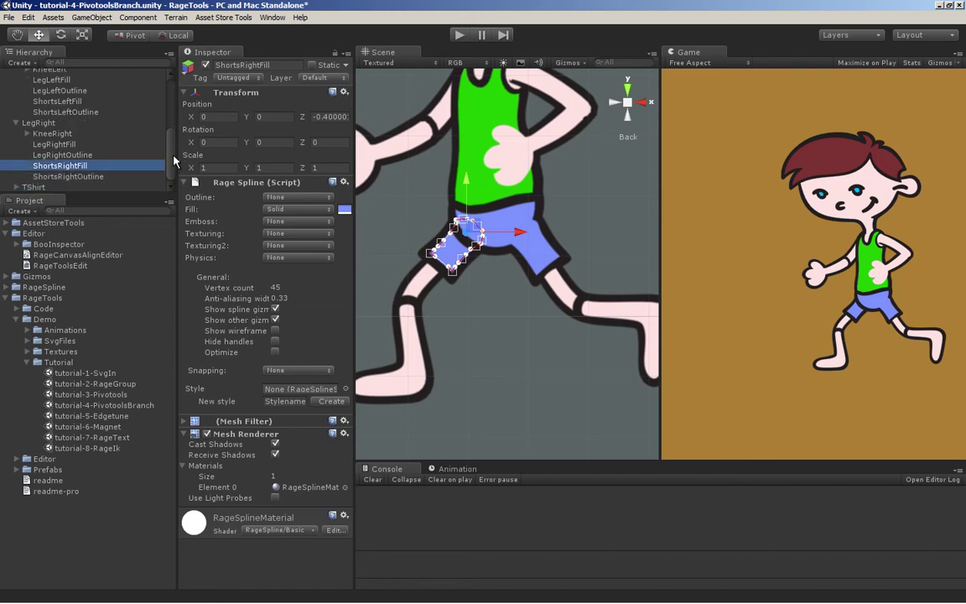
pyautogui.click(79, 176)
pyautogui.click(327, 117)
pyautogui.write('1')
pyautogui.click(325, 143)
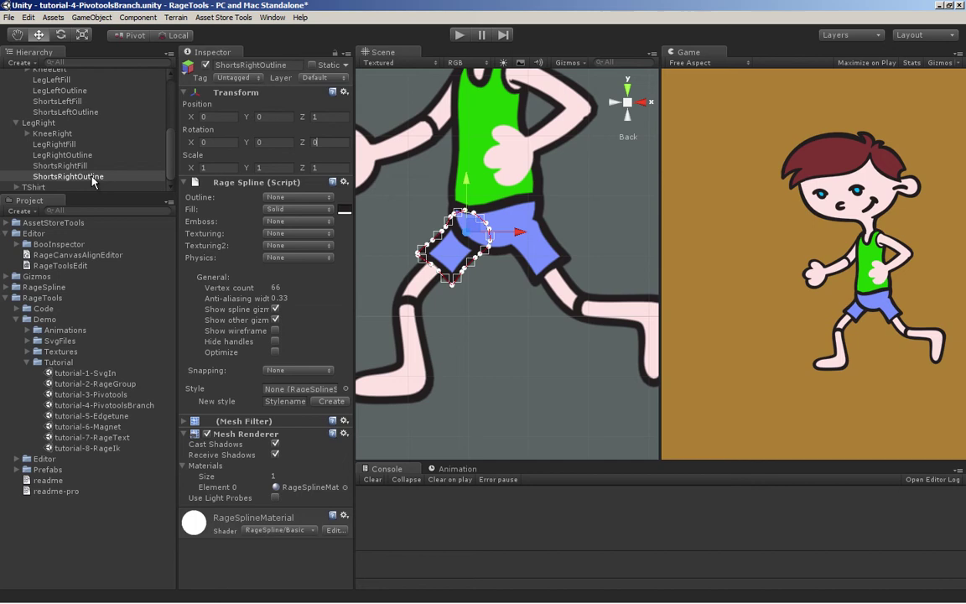
# Set LegRightOutline's Position Z to 1 behind the right leg fill
pyautogui.click(493, 210)
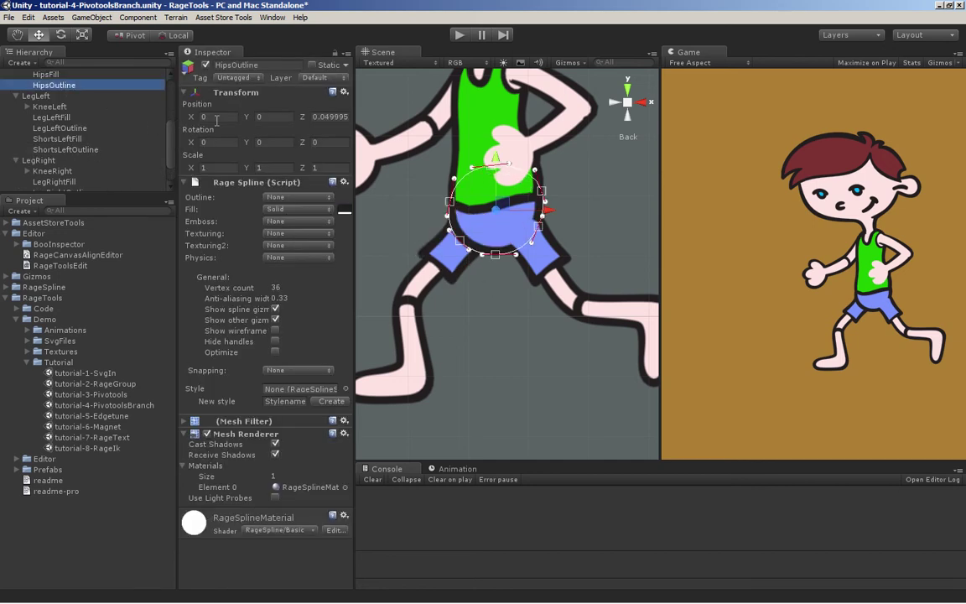
pyautogui.click(410, 290)
pyautogui.click(409, 291)
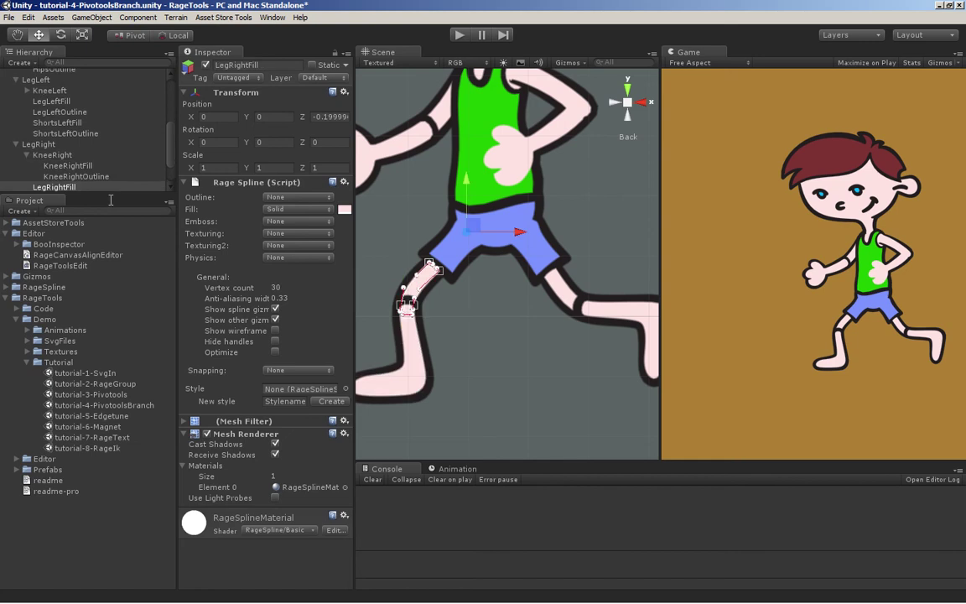
pyautogui.scroll(-1, 126, 168)
pyautogui.click(68, 158)
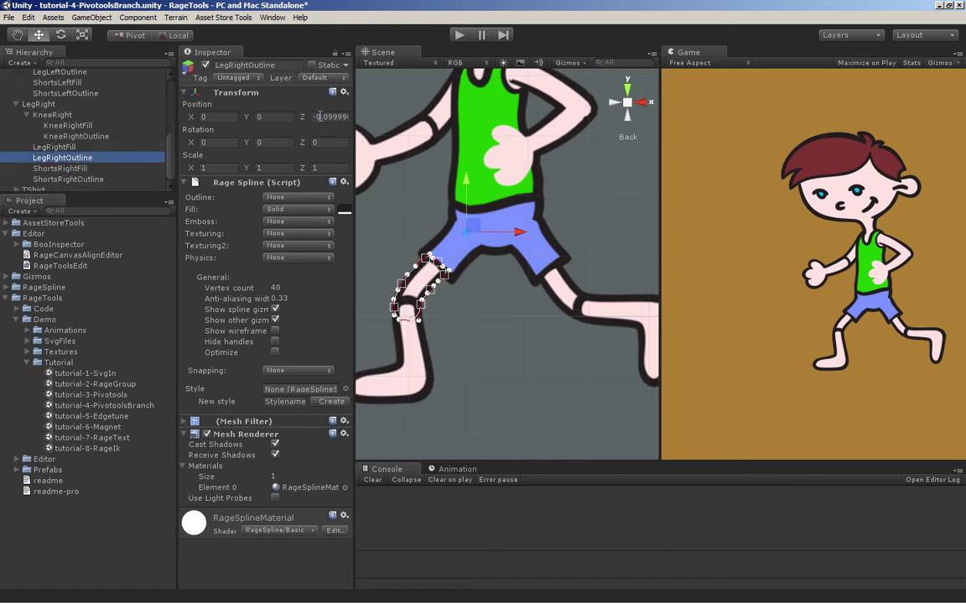
pyautogui.click(329, 117)
pyautogui.write('1')
pyautogui.click(280, 143)
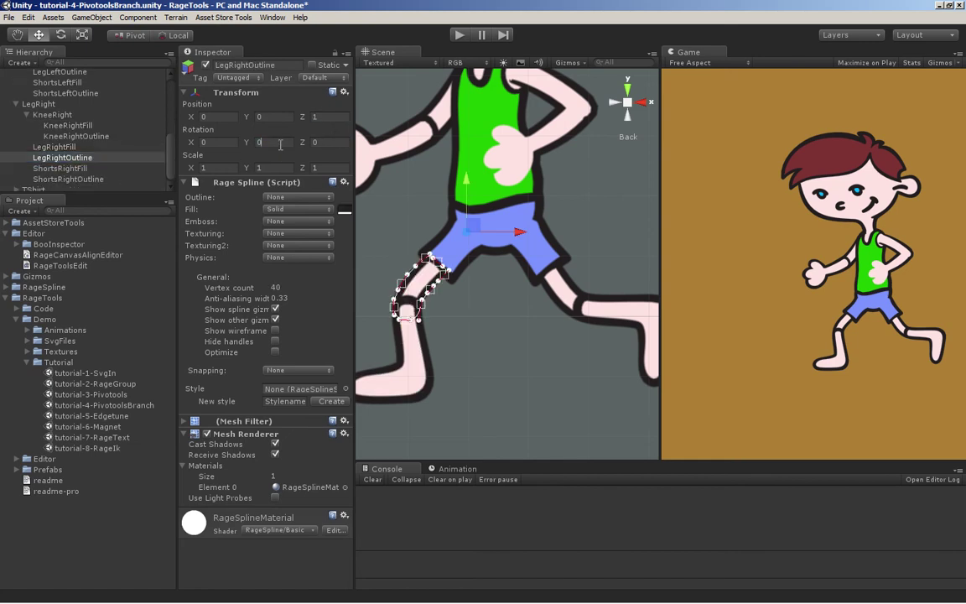
# Set the right and left knee outlines to Z 1, then select ForeArmRightOutline
pyautogui.click(76, 168)
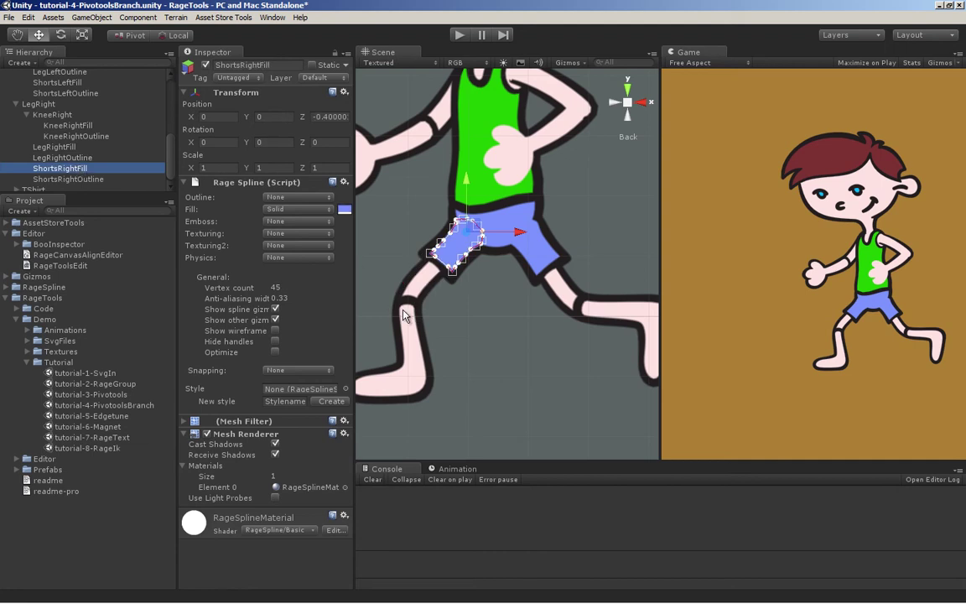
pyautogui.click(405, 315)
pyautogui.click(75, 136)
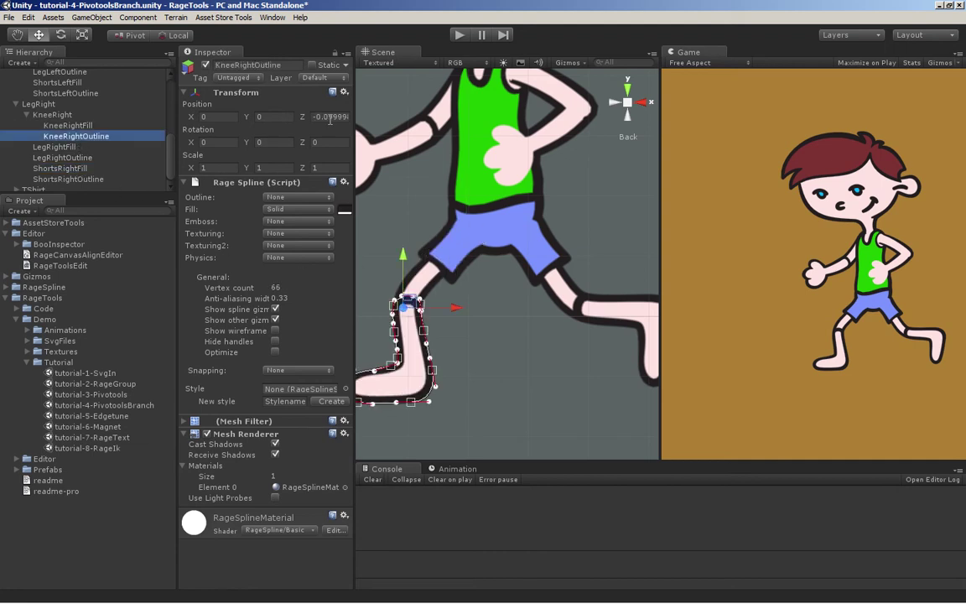
pyautogui.click(334, 143)
pyautogui.click(605, 320)
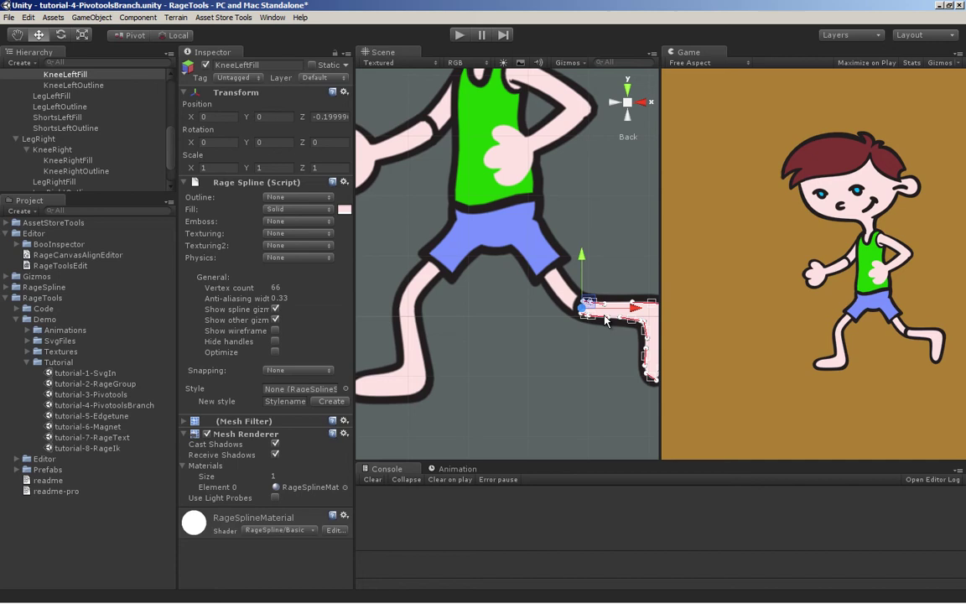
pyautogui.click(75, 85)
pyautogui.click(322, 142)
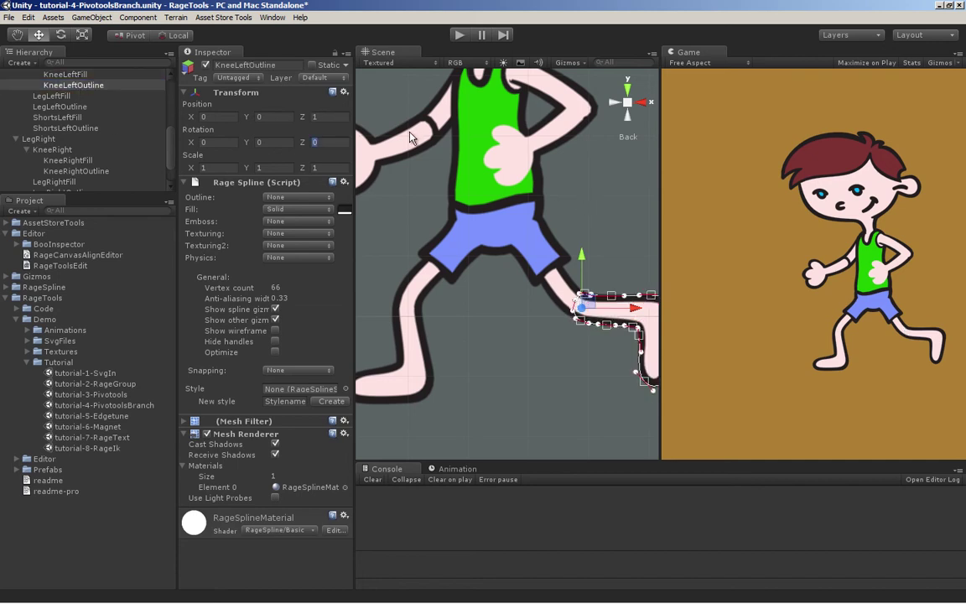
pyautogui.click(373, 124)
pyautogui.click(109, 88)
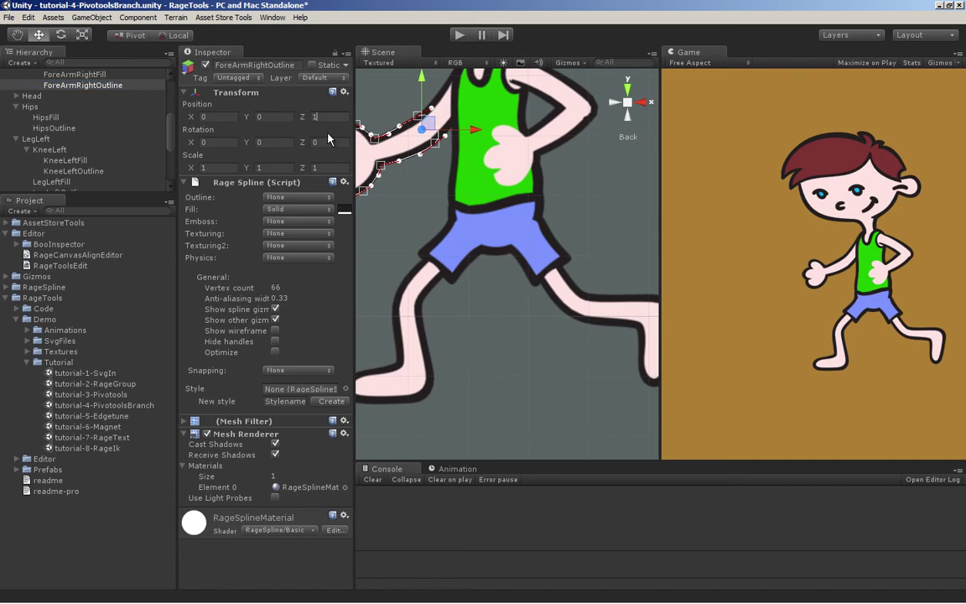
# Rotate the ForeArmRight group around its elbow, then undo back to a Z rotation of 0
pyautogui.press('q')
pyautogui.moveTo(532, 225); pyautogui.dragTo(537, 288)
pyautogui.scroll(-3, 537, 288)
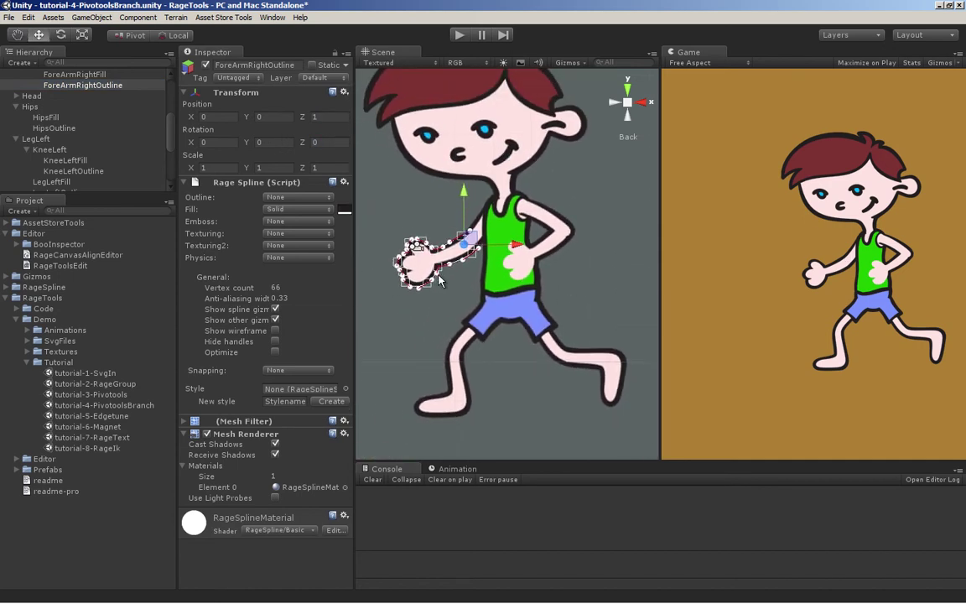
pyautogui.press('e')
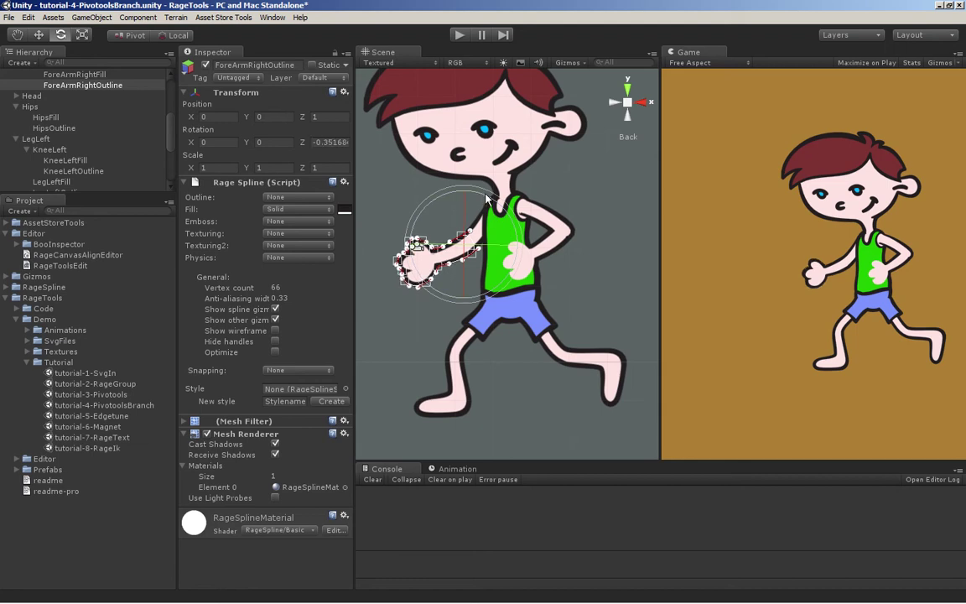
pyautogui.click(170, 133)
pyautogui.scroll(2, 171, 133)
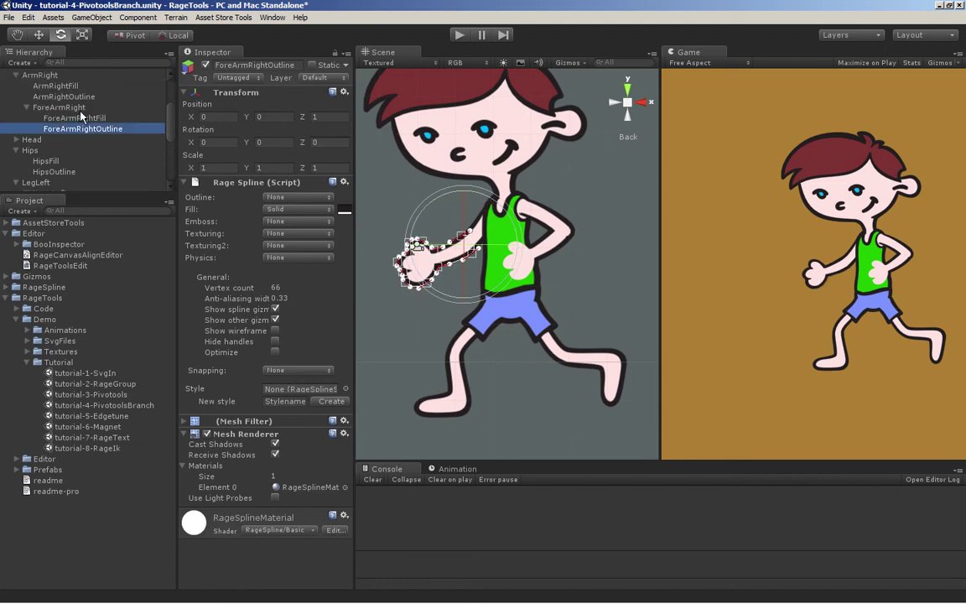
pyautogui.click(75, 106)
pyautogui.moveTo(482, 199); pyautogui.dragTo(578, 255)
pyautogui.hotkey('ctrl', 'z')
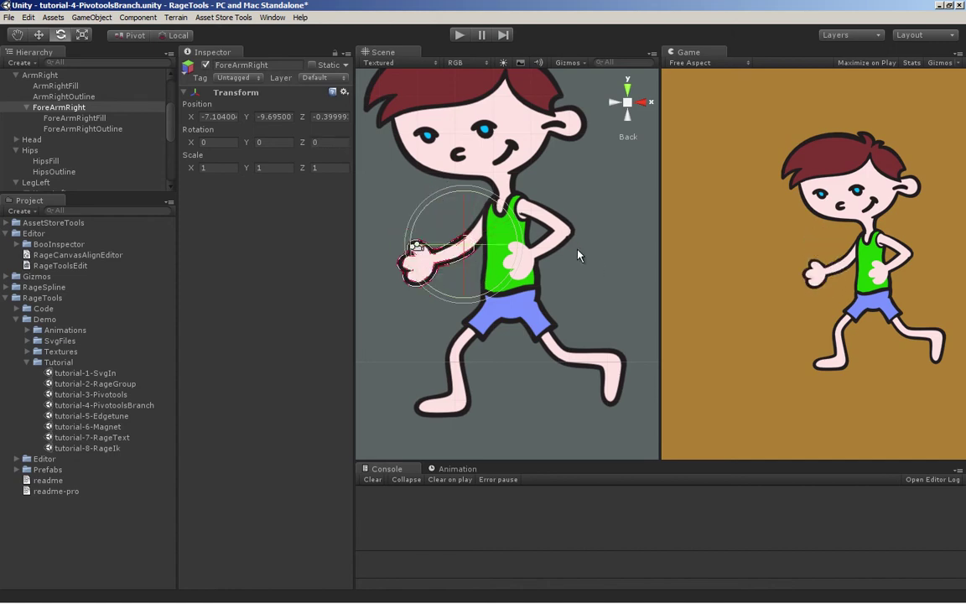
pyautogui.moveTo(443, 97); pyautogui.dragTo(617, 274)
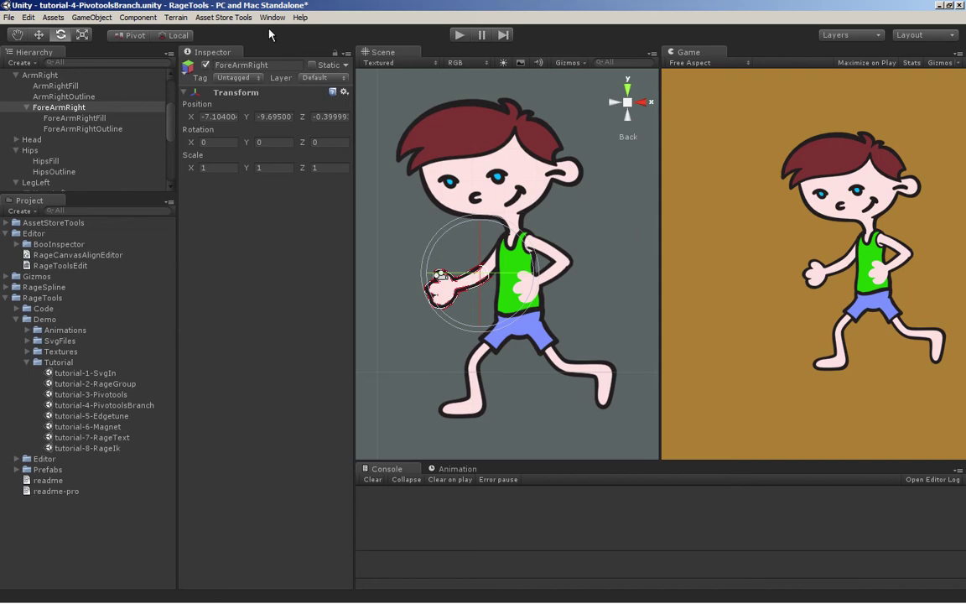
# Enlarge the Animation panel and create ControllerForeArmRight for ForeArmRight through the RageTools Macros menu
pyautogui.click(450, 469)
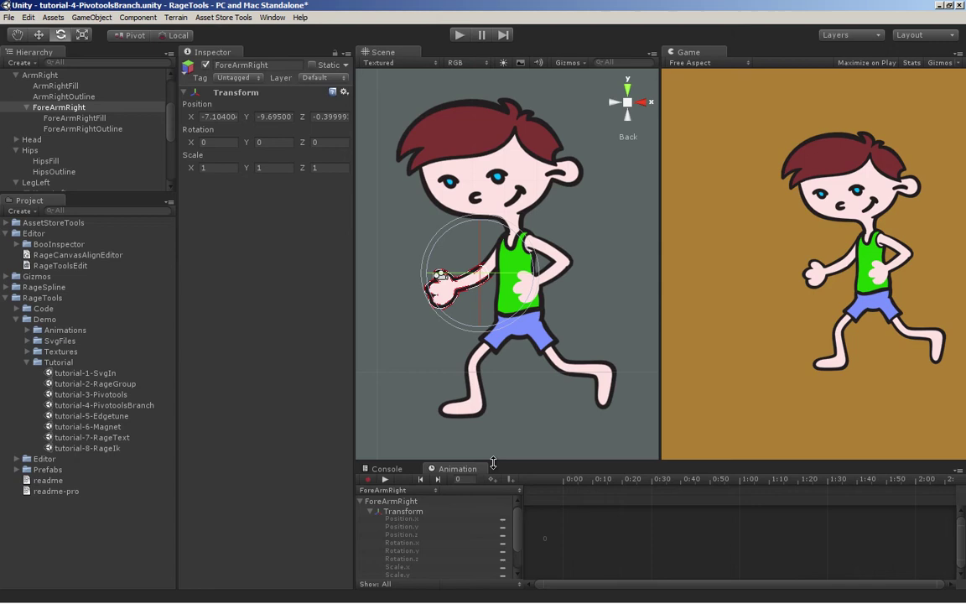
pyautogui.moveTo(493, 465); pyautogui.dragTo(495, 420)
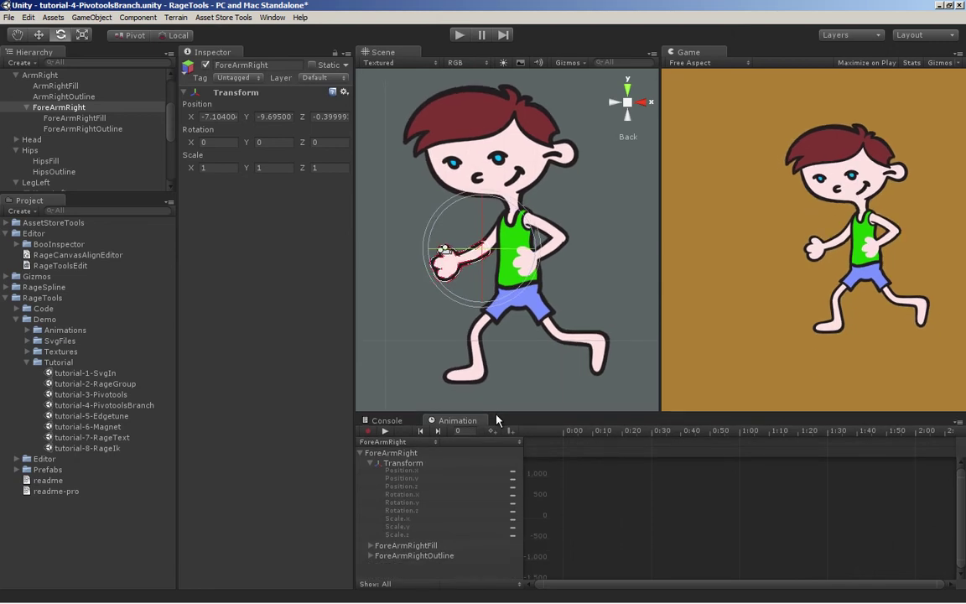
pyautogui.click(56, 110)
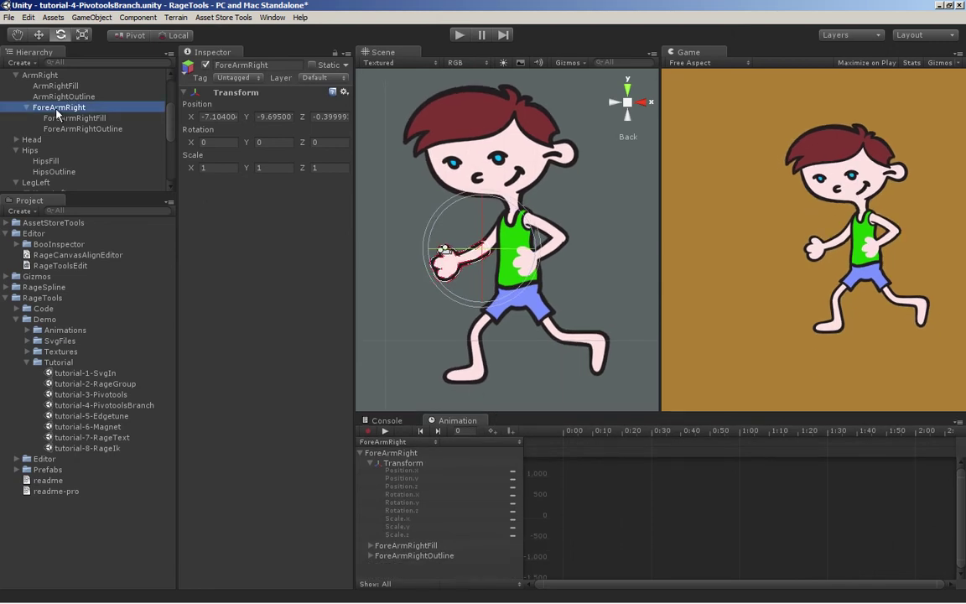
pyautogui.click(146, 20)
pyautogui.click(146, 20)
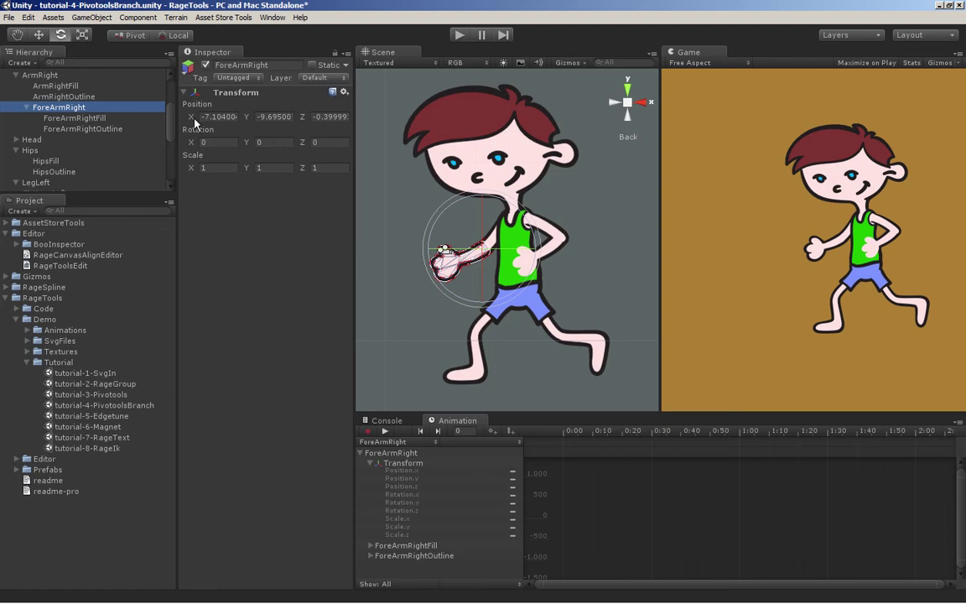
pyautogui.click(138, 18)
pyautogui.moveTo(146, 126)
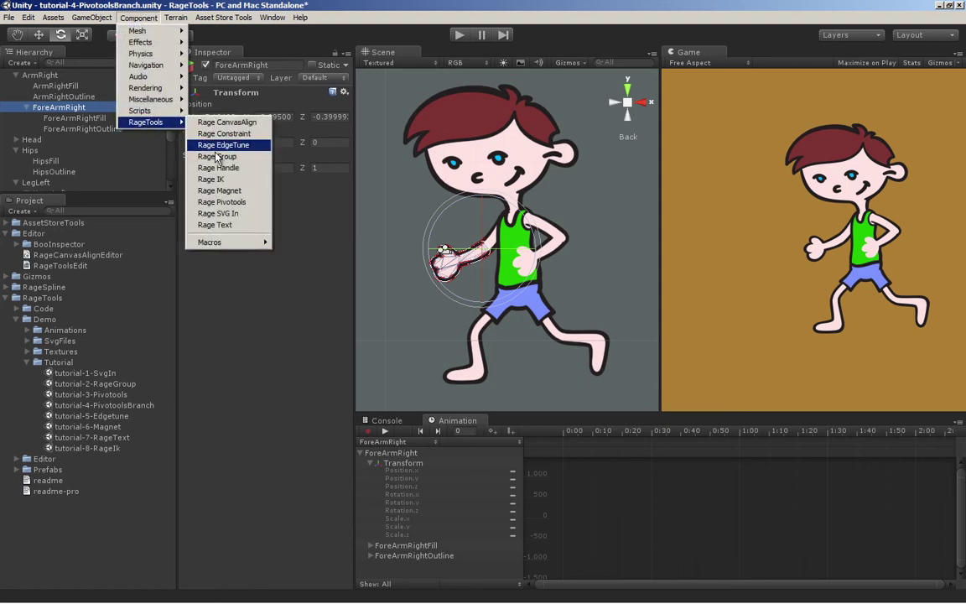
pyautogui.moveTo(231, 243)
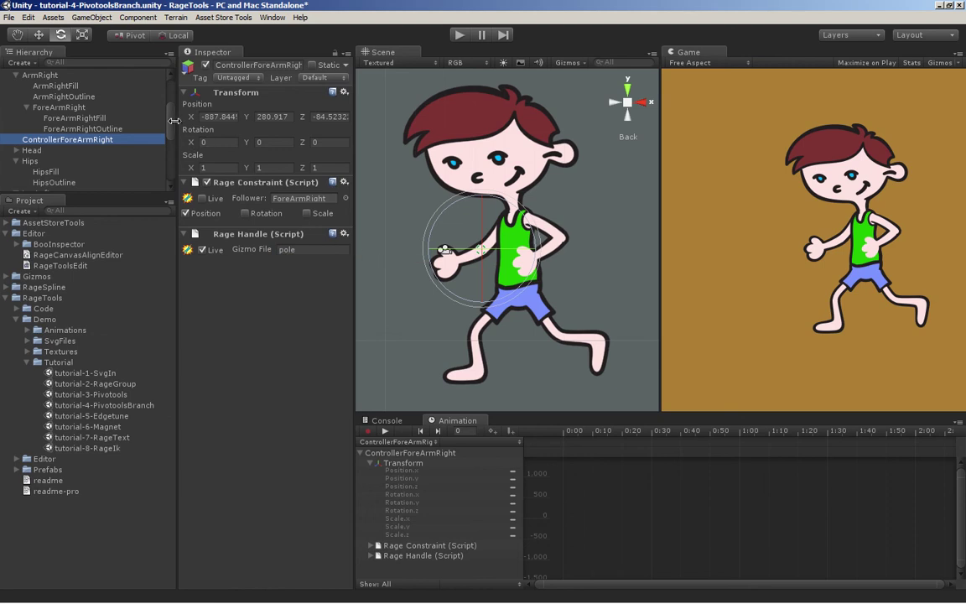
# Move ControllerForeArmRight to the hierarchy root and add a new empty GameObject
pyautogui.moveTo(171, 120); pyautogui.dragTo(171, 115)
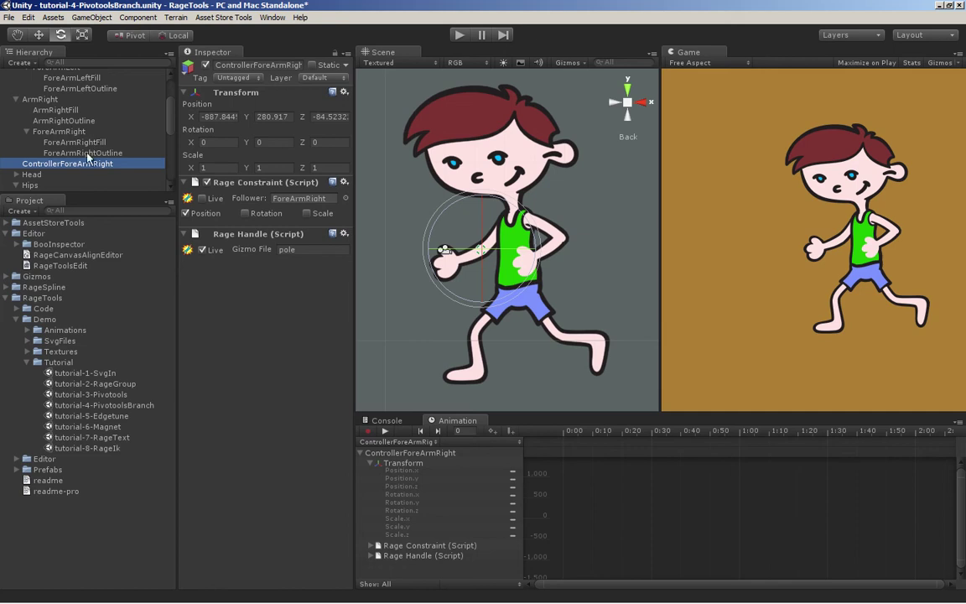
pyautogui.moveTo(65, 167); pyautogui.dragTo(29, 75)
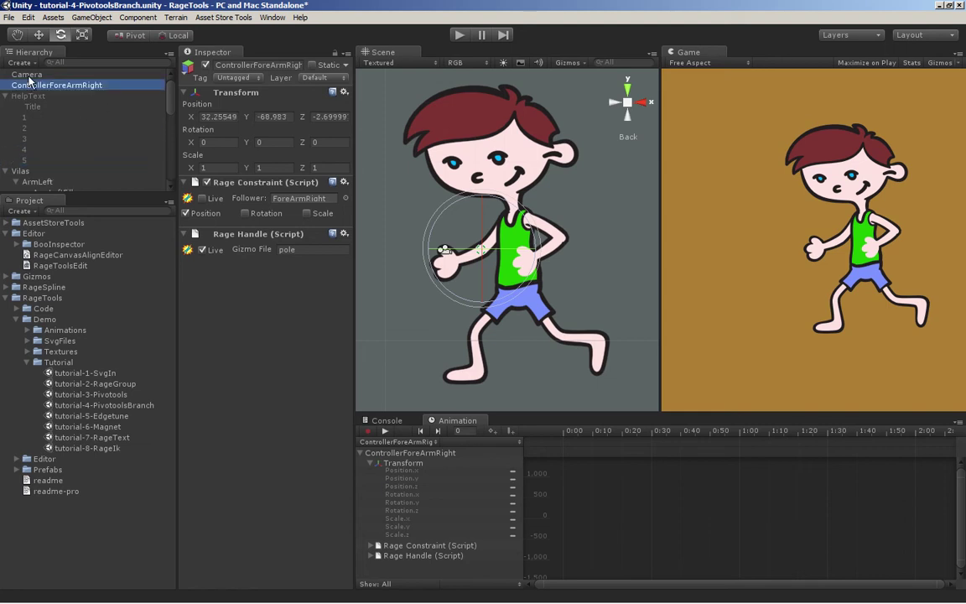
pyautogui.hotkey('ctrl', 'shift', 'n')
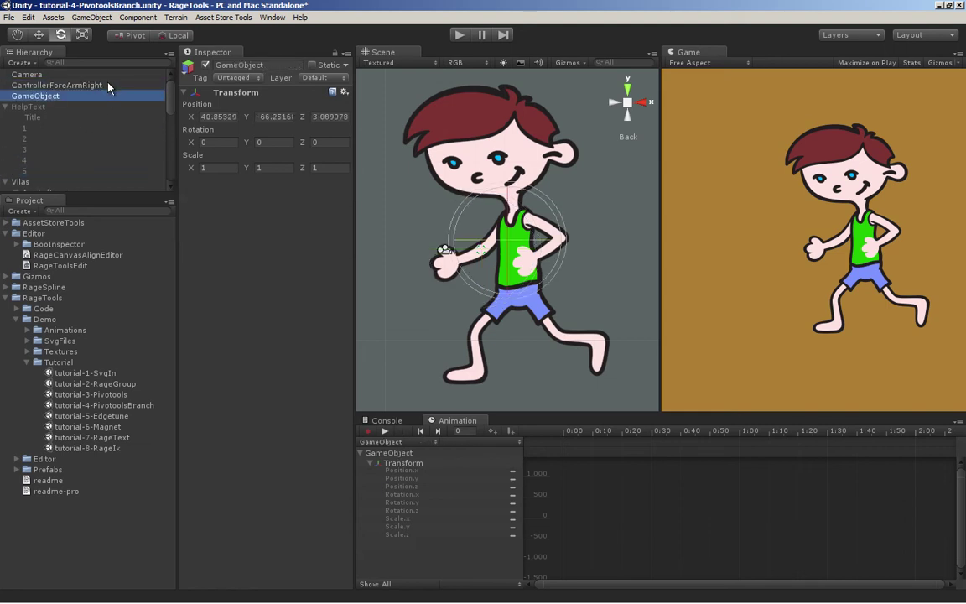
# Rename the new empty object to 'animator' and nest ControllerForeArmRight under it
pyautogui.click(56, 97)
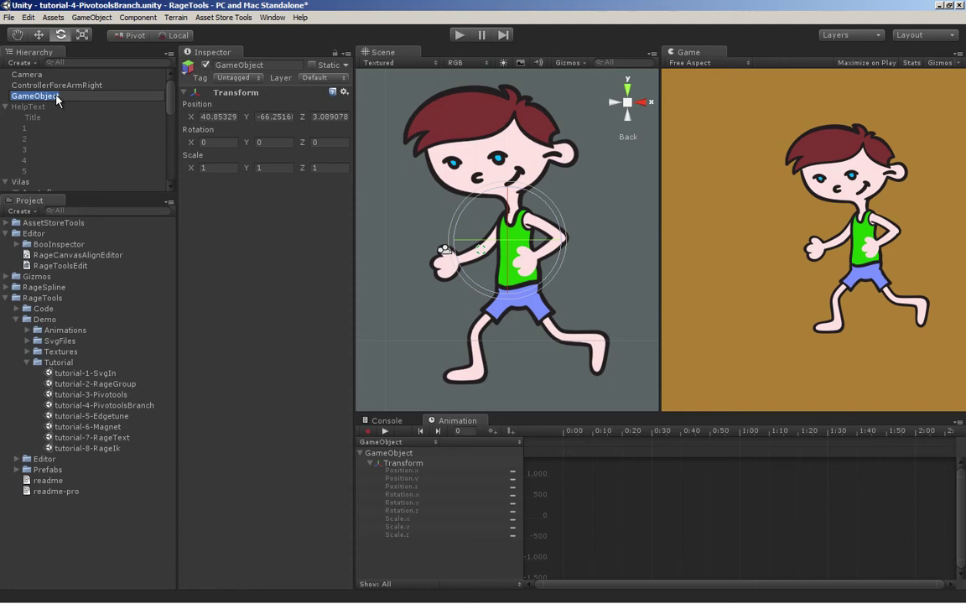
pyautogui.write('animator')
pyautogui.press('Return')
pyautogui.moveTo(56, 96); pyautogui.dragTo(39, 77)
pyautogui.click(6, 75)
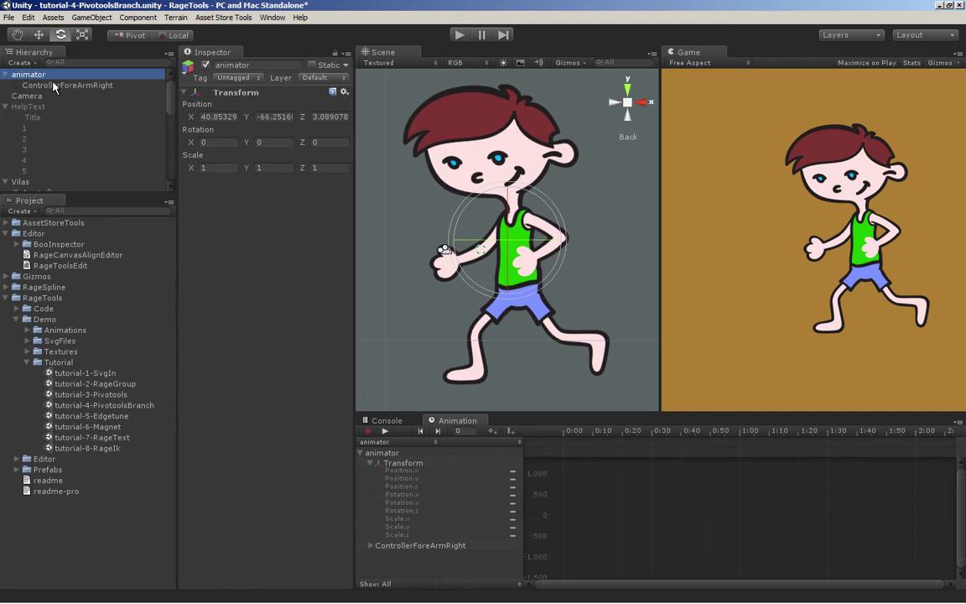
# Enable position following and Live in the Rage Constraint, then rotate the controller to test it
pyautogui.click(51, 85)
pyautogui.click(185, 214)
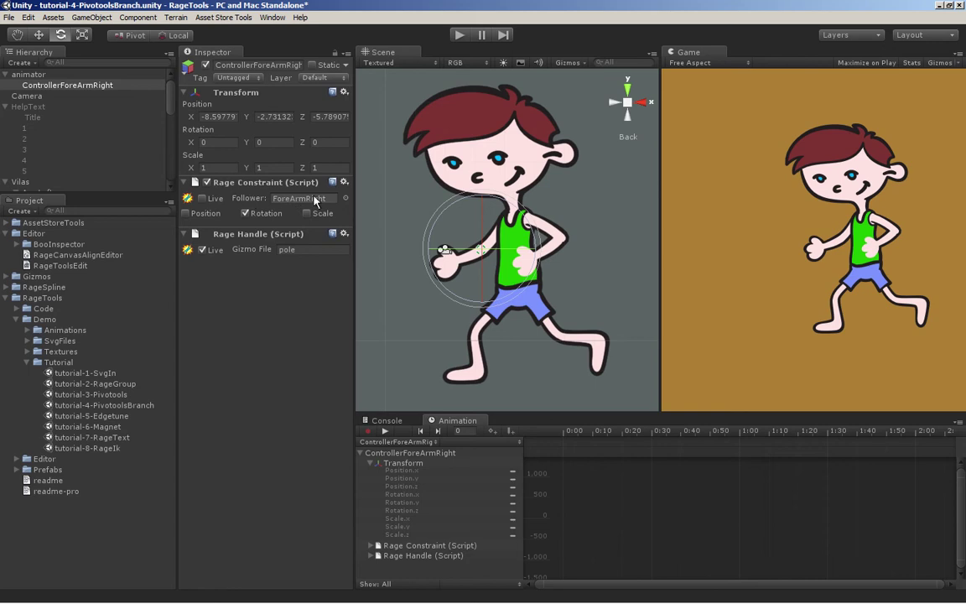
pyautogui.click(201, 198)
pyautogui.moveTo(455, 187); pyautogui.dragTo(480, 197)
# Create a new animation clip named 'test' and add curves for the forearm controller
pyautogui.click(411, 441)
pyautogui.click(444, 451)
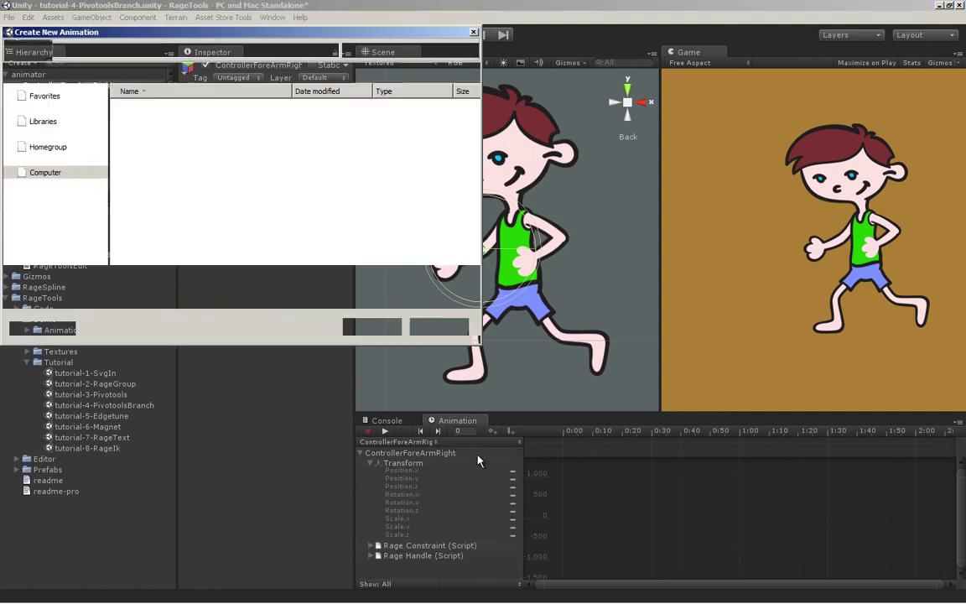
pyautogui.write('te')
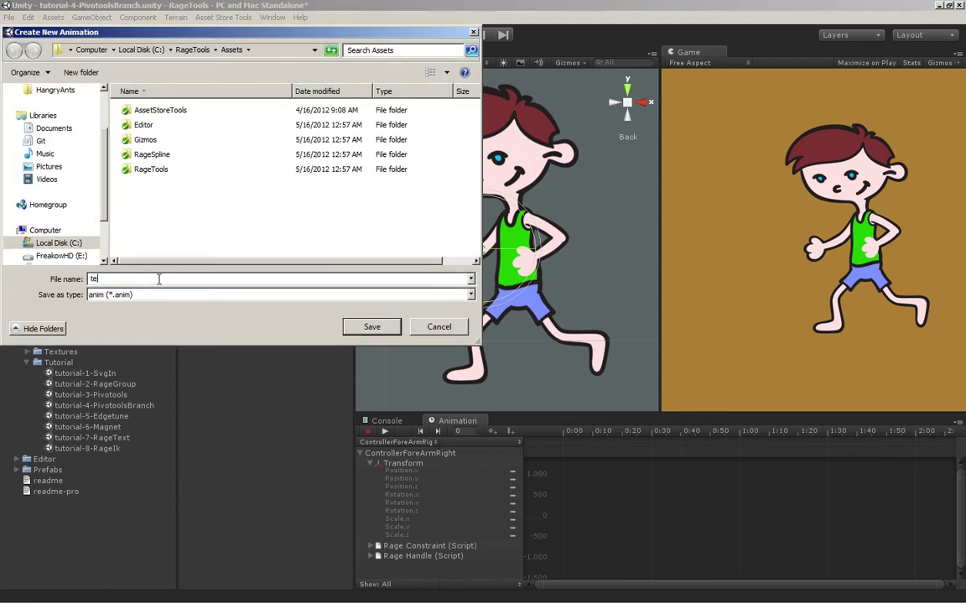
pyautogui.write('st')
pyautogui.click(346, 329)
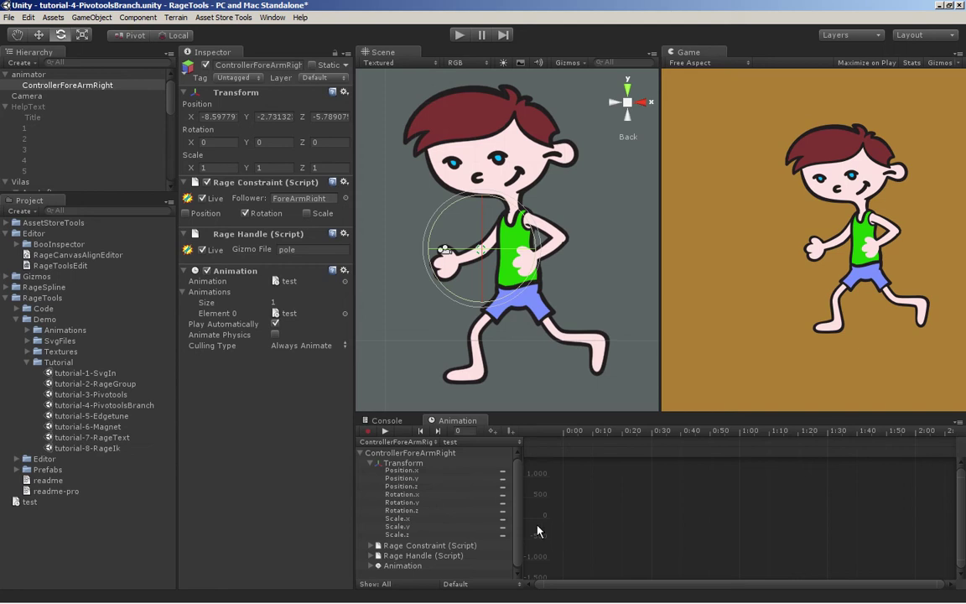
pyautogui.click(510, 519)
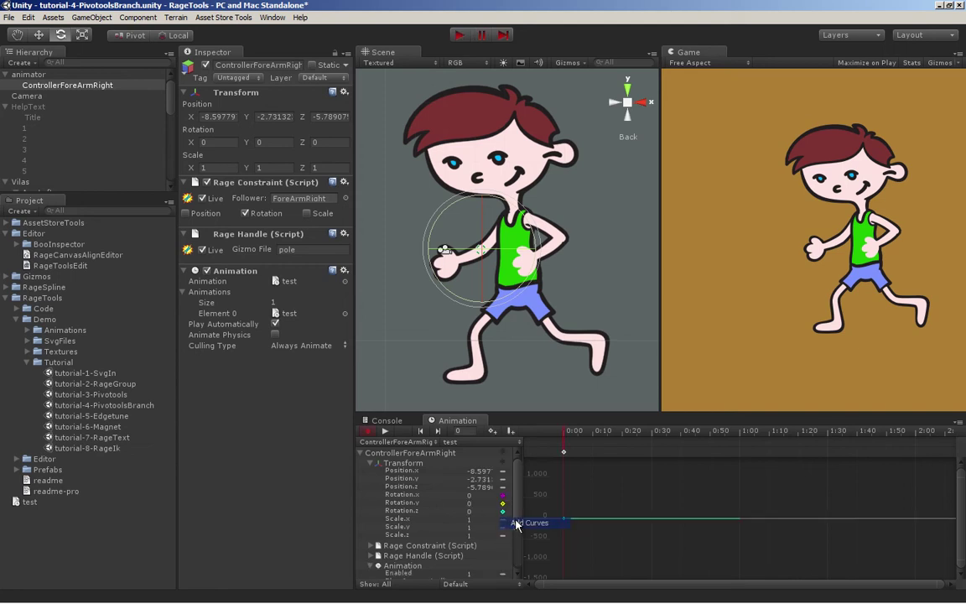
pyautogui.click(525, 521)
# Key the forearm rotated up at 1:00 and partway rotated at 0:30
pyautogui.moveTo(569, 432); pyautogui.dragTo(741, 438)
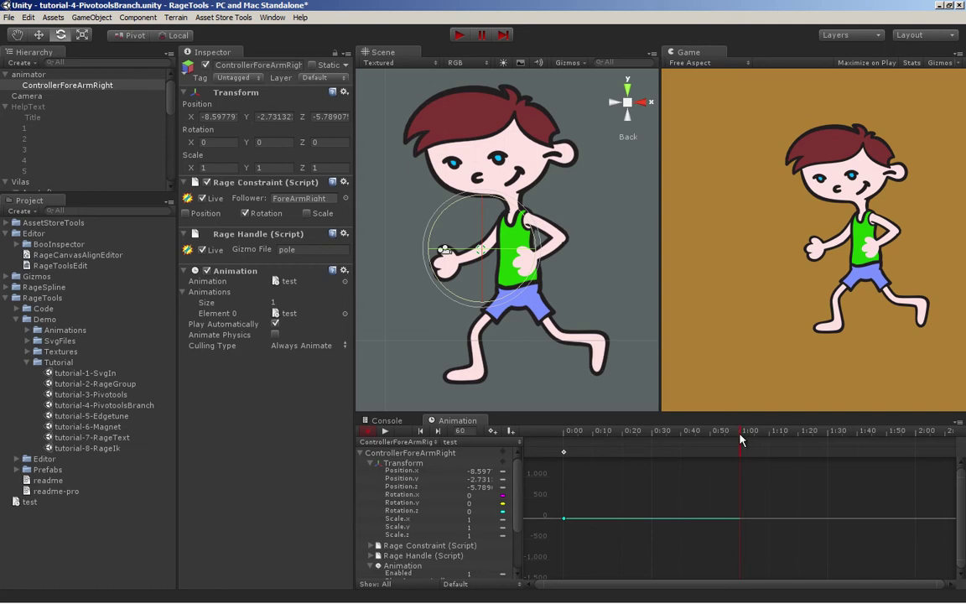
pyautogui.moveTo(448, 178); pyautogui.dragTo(594, 282)
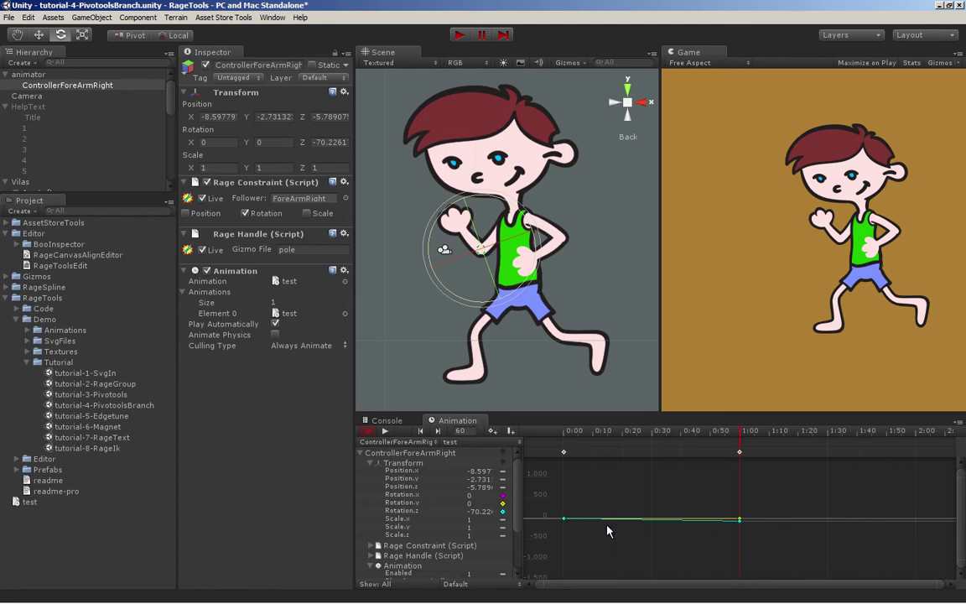
pyautogui.moveTo(735, 437); pyautogui.dragTo(653, 433)
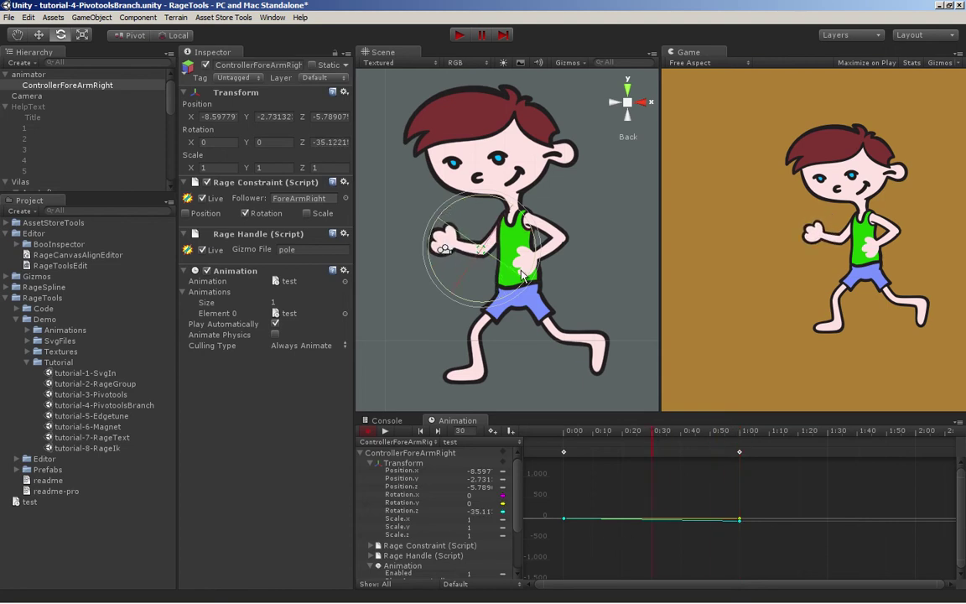
pyautogui.moveTo(446, 179); pyautogui.dragTo(455, 203)
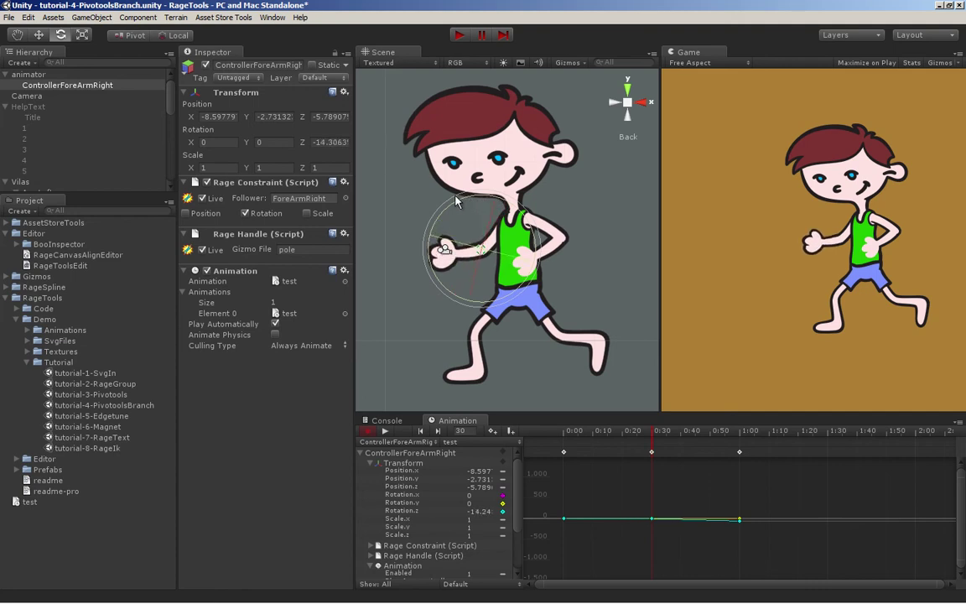
# Show only the Rotation.z curve, flatten the 0:30 keyframe, and preview the arm swing
pyautogui.click(429, 526)
pyautogui.click(407, 511)
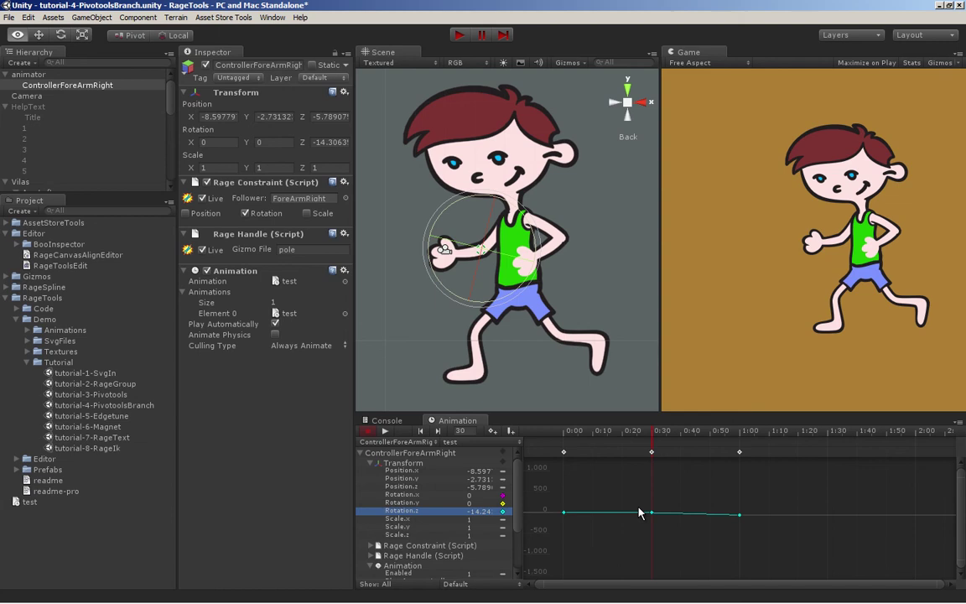
pyautogui.scroll(3, 641, 509)
pyautogui.moveTo(648, 504); pyautogui.dragTo(696, 538)
pyautogui.rightClick(677, 525)
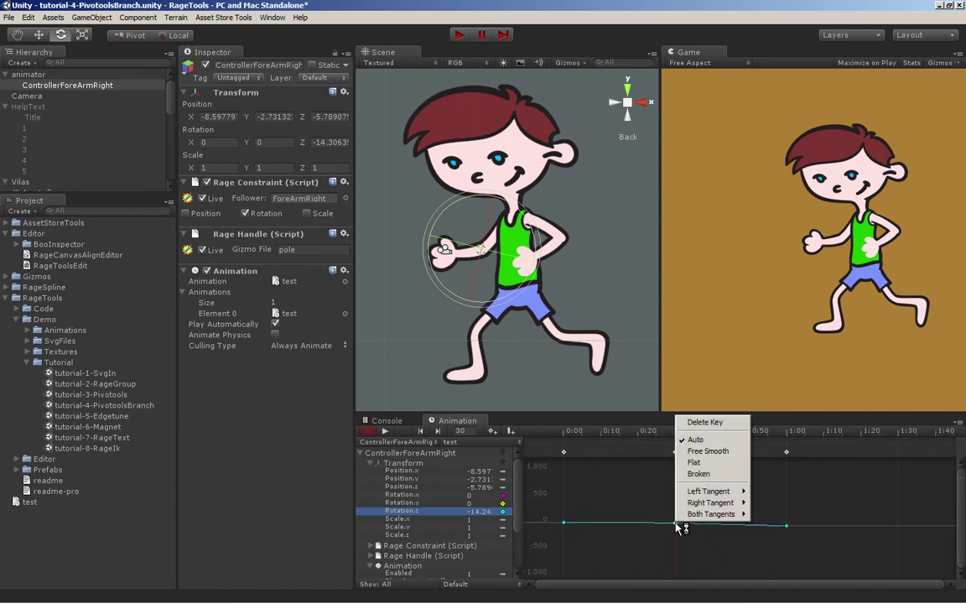
pyautogui.click(693, 462)
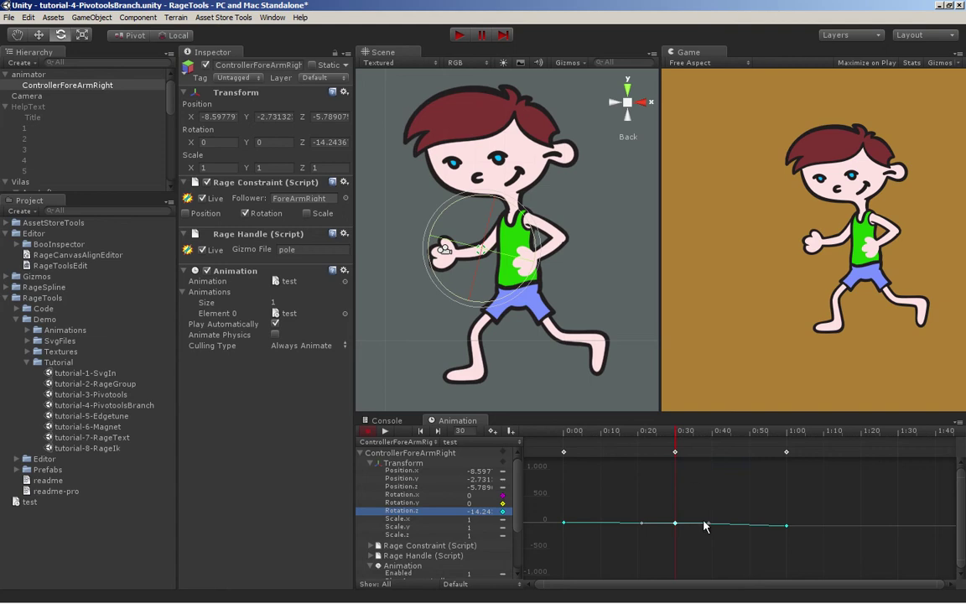
pyautogui.rightClick(677, 525)
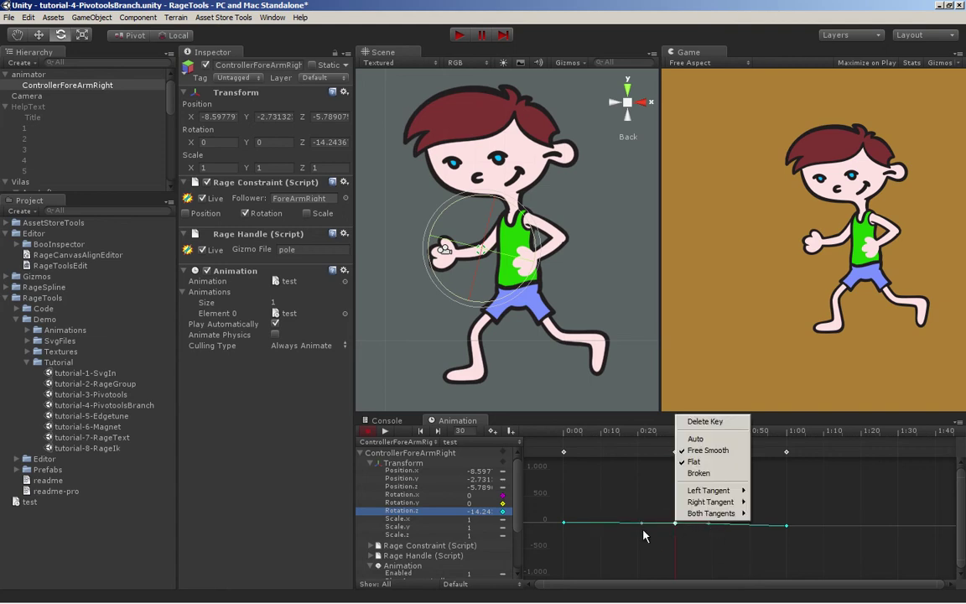
pyautogui.click(634, 500)
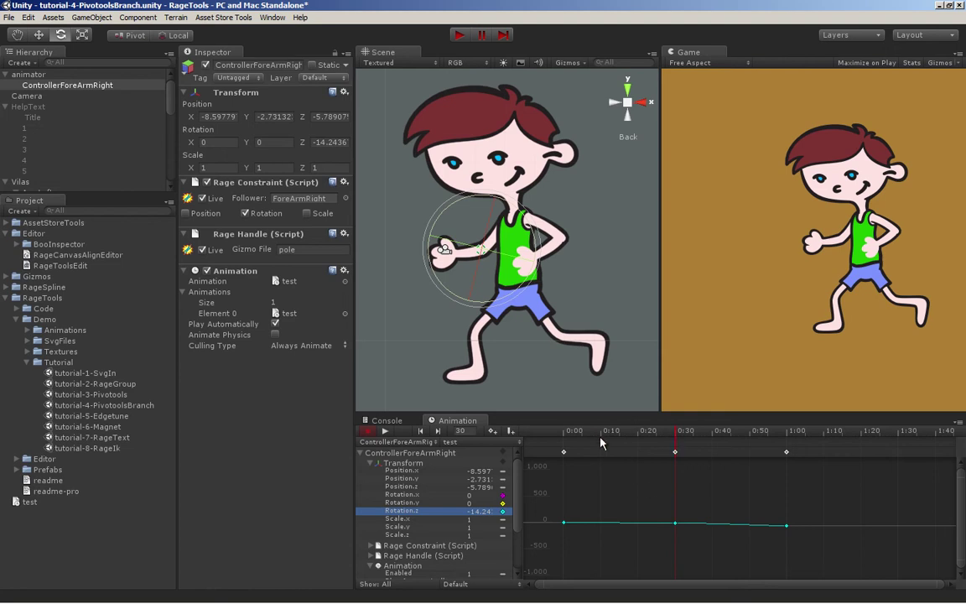
pyautogui.moveTo(567, 431); pyautogui.dragTo(675, 437)
# Switch from Unity to Adobe Illustrator showing vilas_character.svg
pyautogui.hotkey('alt', 'Tab')
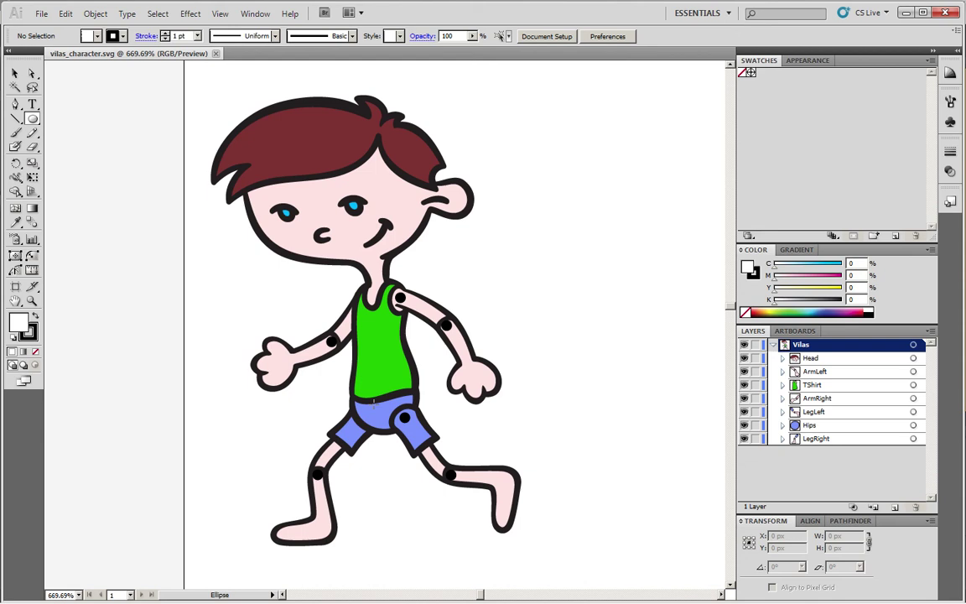
pyautogui.hotkey('alt', 'Tab')
pyautogui.hotkey('alt', 'Tab')
pyautogui.hotkey('alt', 'Tab')
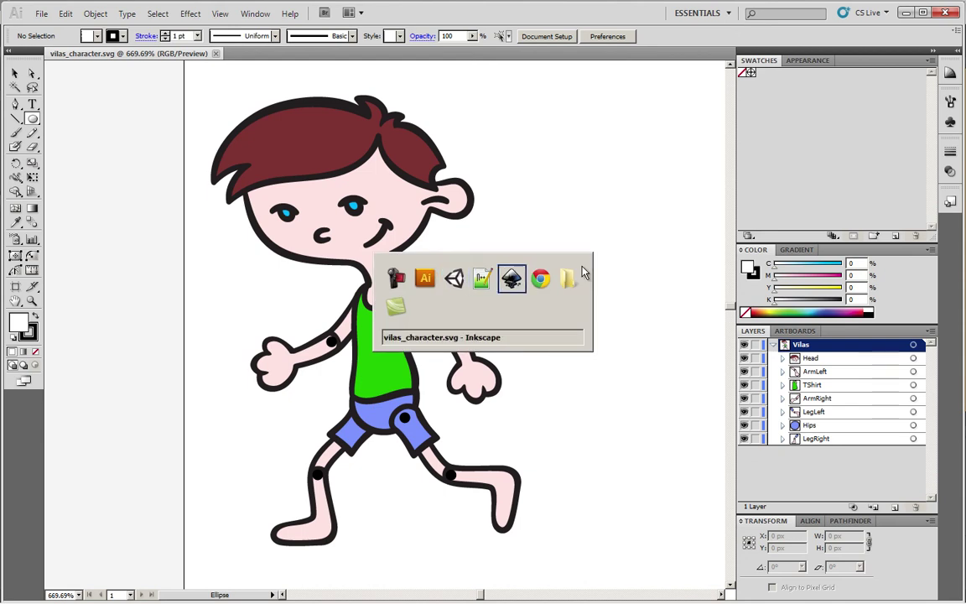
pyautogui.hotkey('alt', 'Tab')
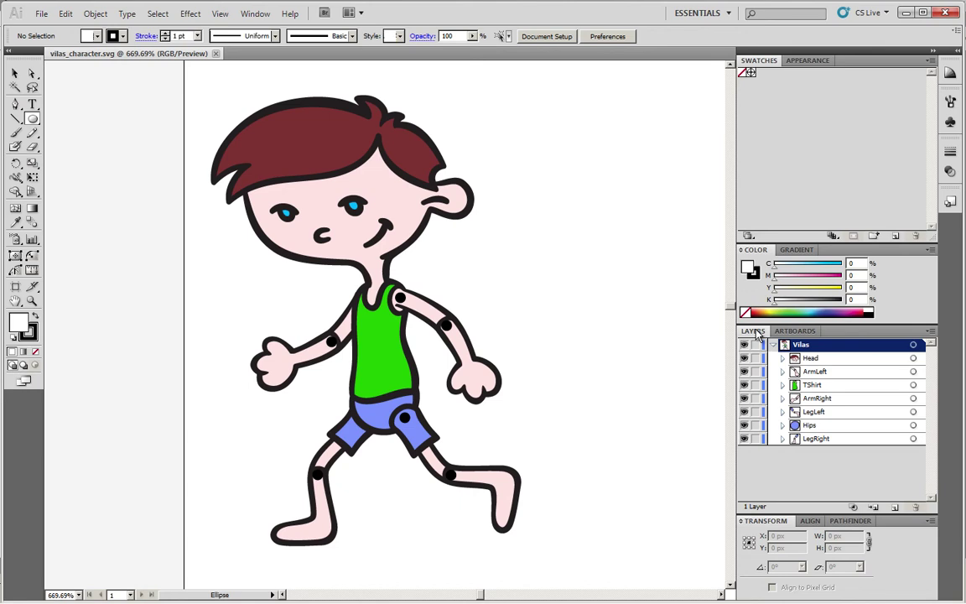
# Expand the Head layer and turn on visibility of its pivot sublayer
pyautogui.click(810, 358)
pyautogui.click(781, 358)
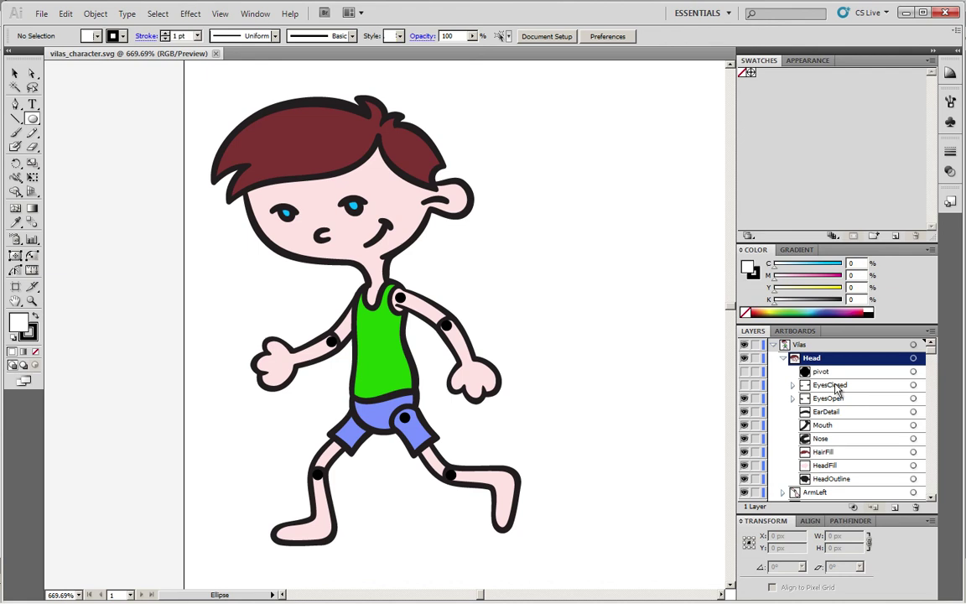
pyautogui.click(782, 358)
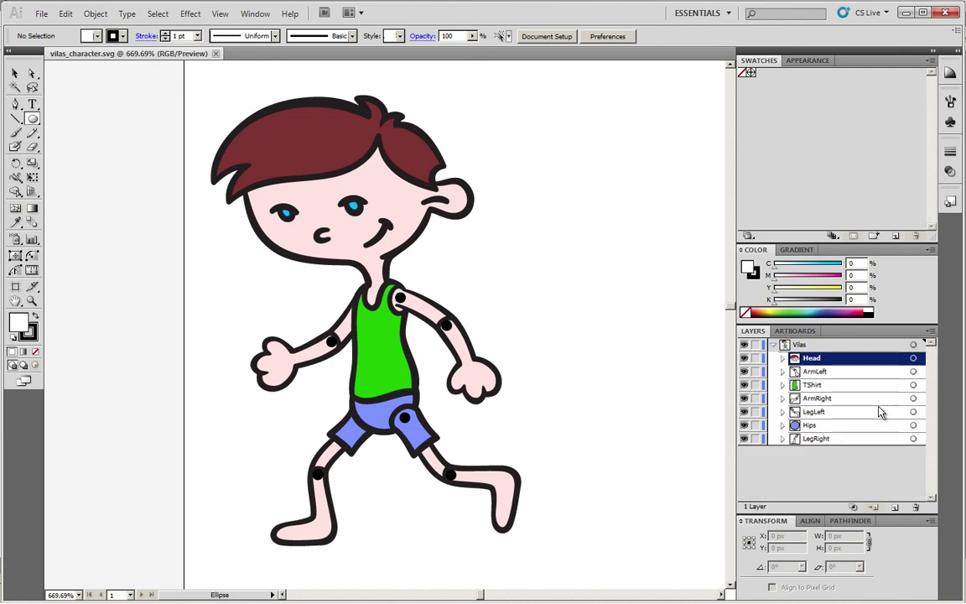
pyautogui.click(782, 358)
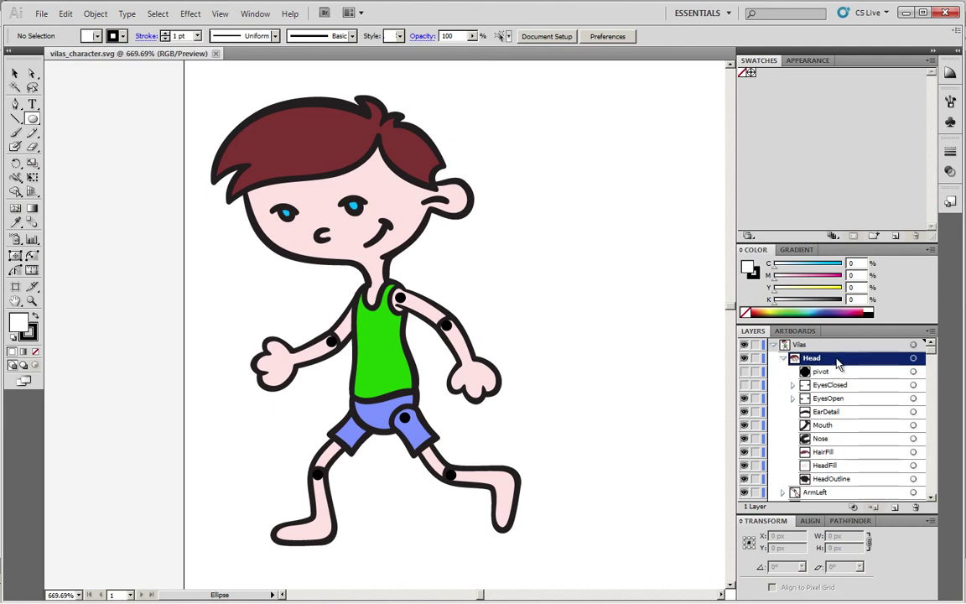
pyautogui.click(914, 358)
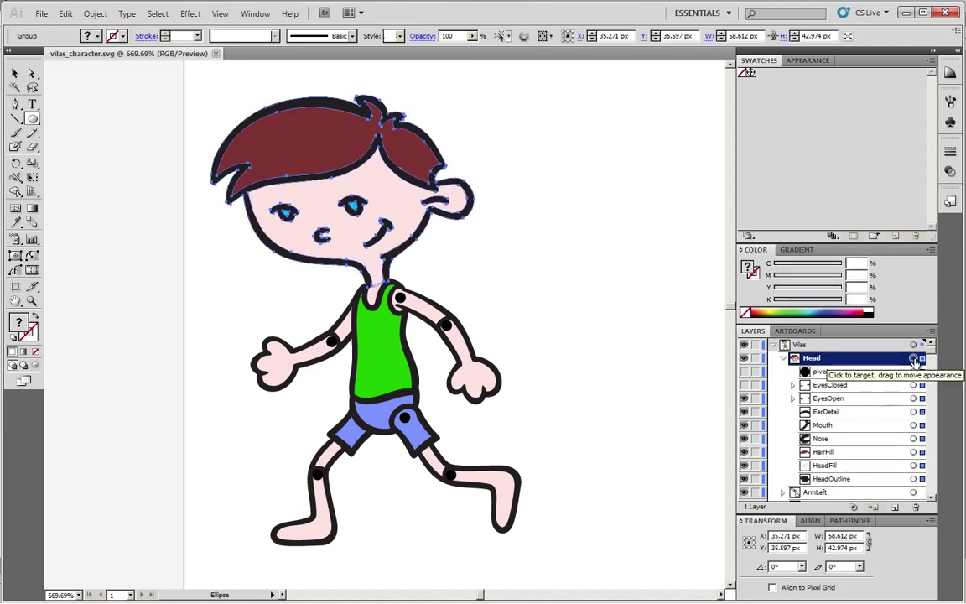
pyautogui.click(860, 375)
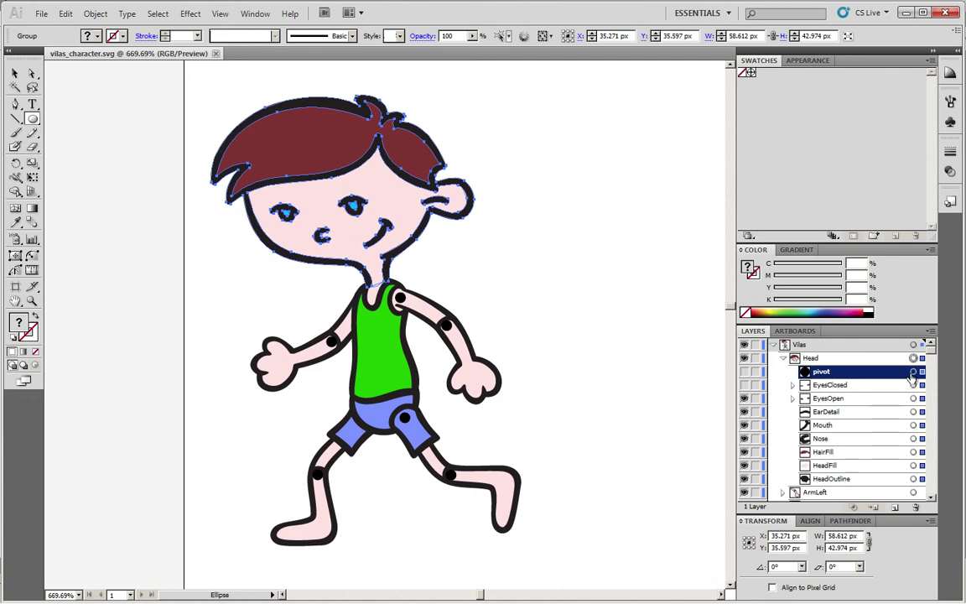
pyautogui.click(744, 372)
# Select the neck pivot dot and zoom in on it
pyautogui.click(744, 385)
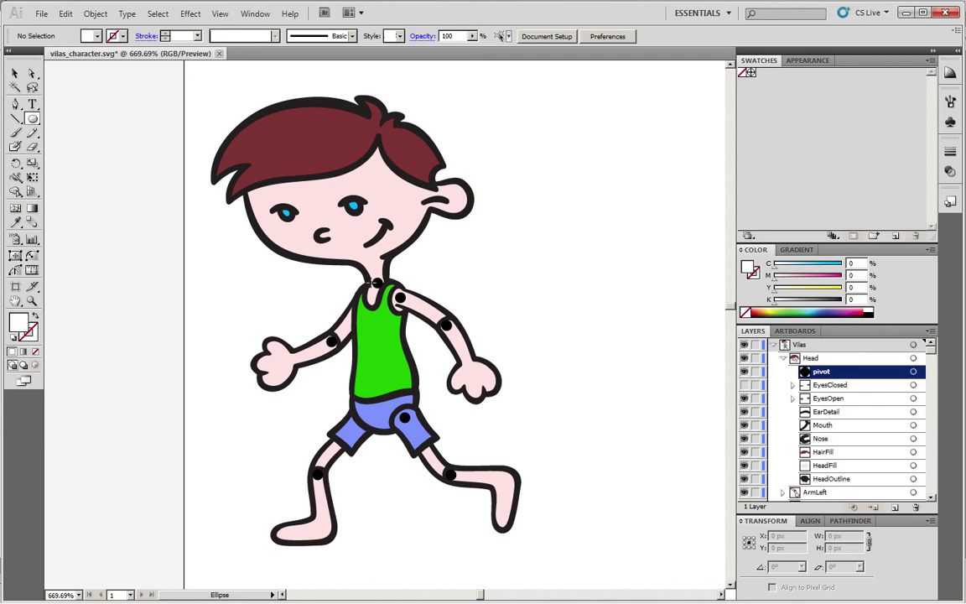
pyautogui.click(913, 371)
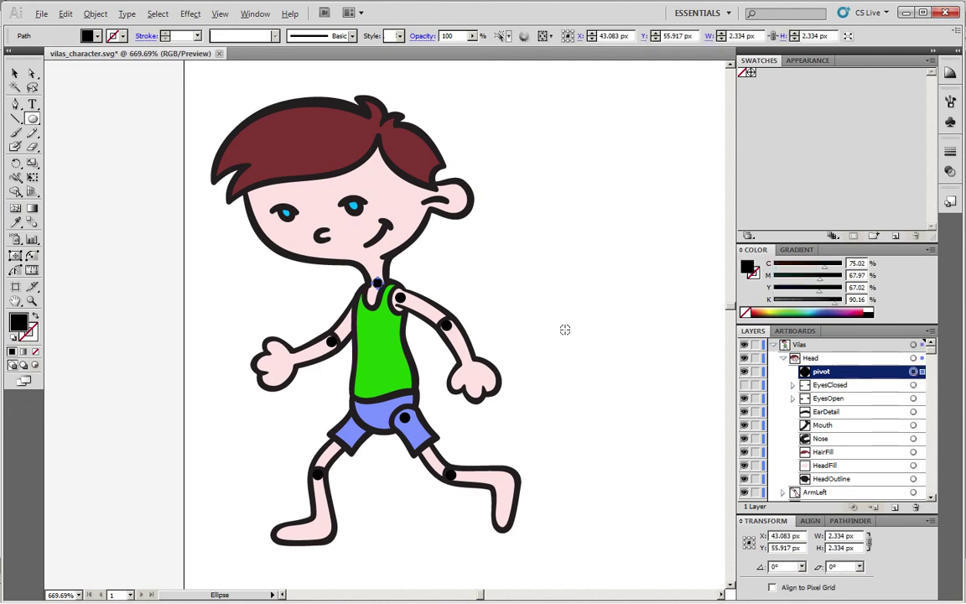
pyautogui.hotkey('ctrl', '=')
pyautogui.hotkey('ctrl', '=')
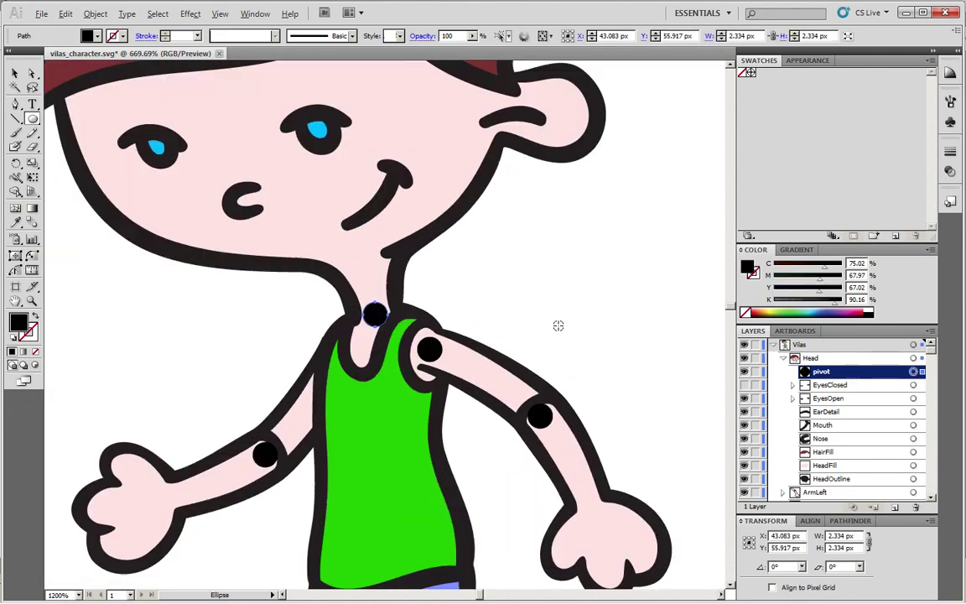
pyautogui.hotkey('ctrl', '=')
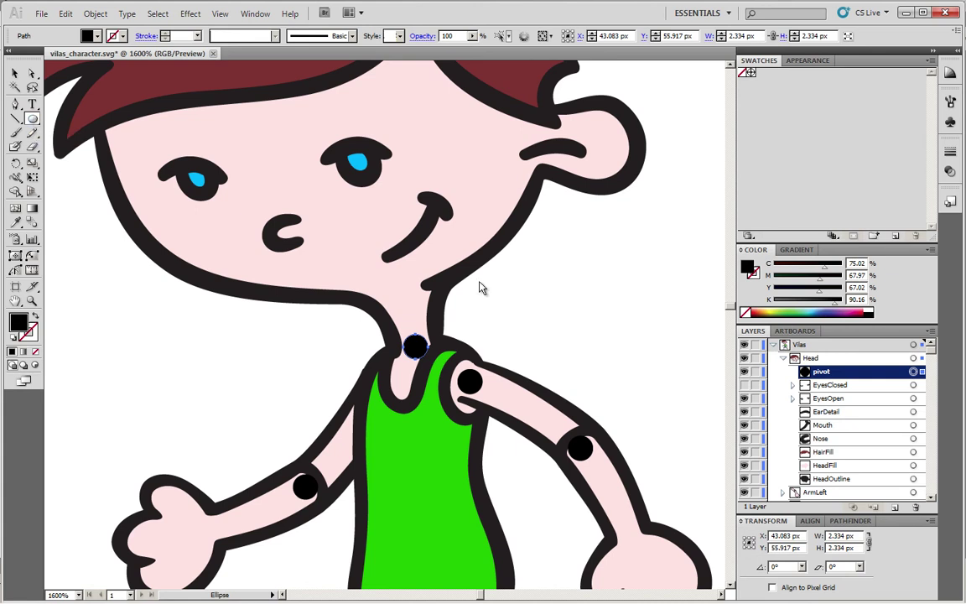
# Expand ArmLeft and ForeArmLeft to confirm each has its own pivot layer, then collapse them
pyautogui.click(782, 359)
pyautogui.click(783, 372)
pyautogui.click(785, 371)
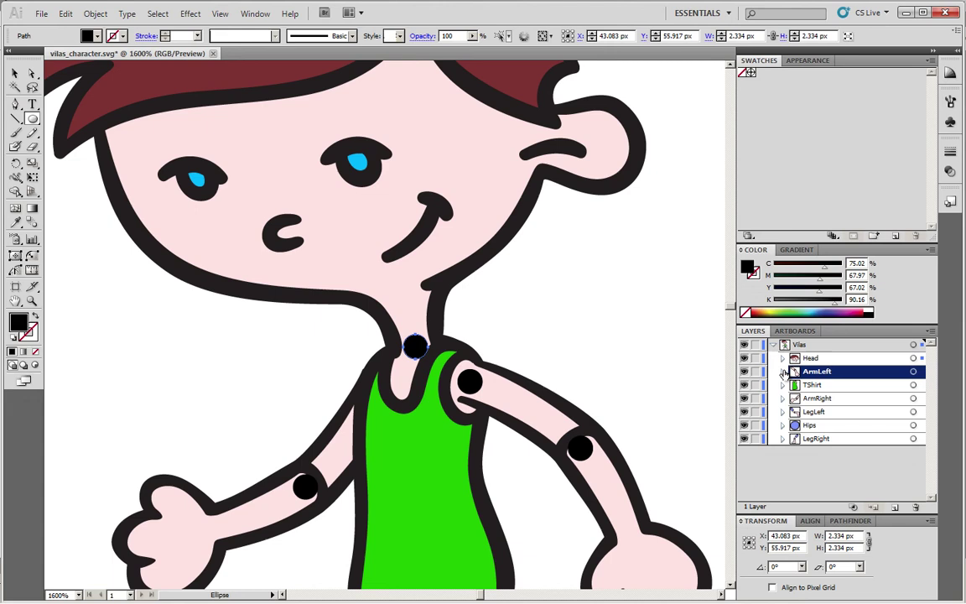
pyautogui.click(784, 372)
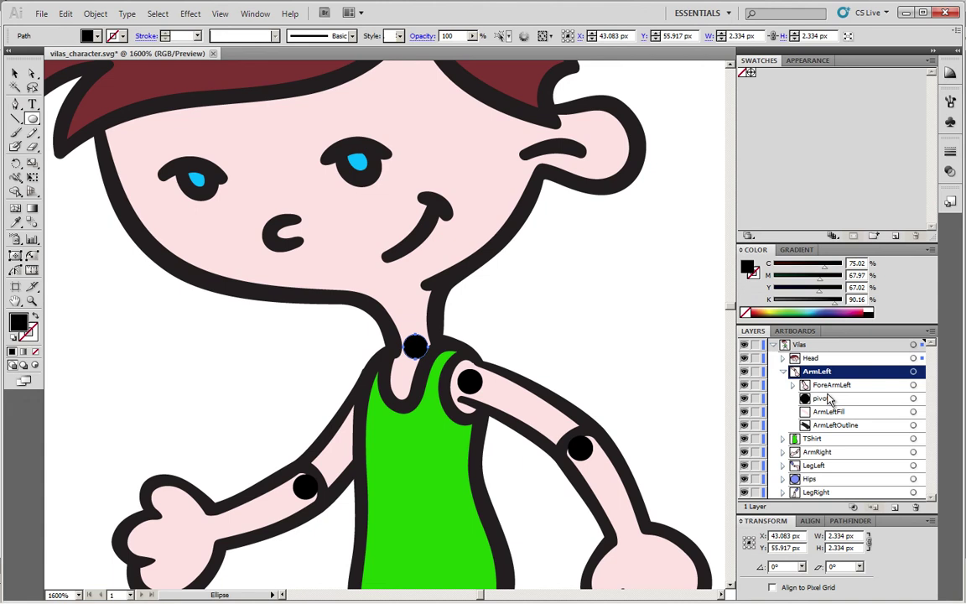
pyautogui.moveTo(828, 400); pyautogui.dragTo(830, 386)
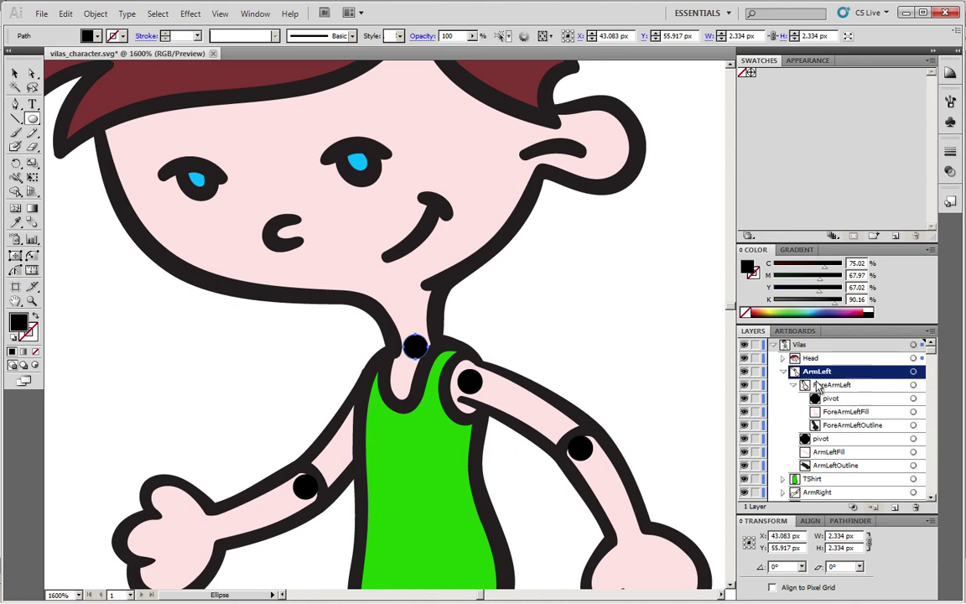
pyautogui.click(793, 384)
pyautogui.click(783, 371)
pyautogui.click(807, 385)
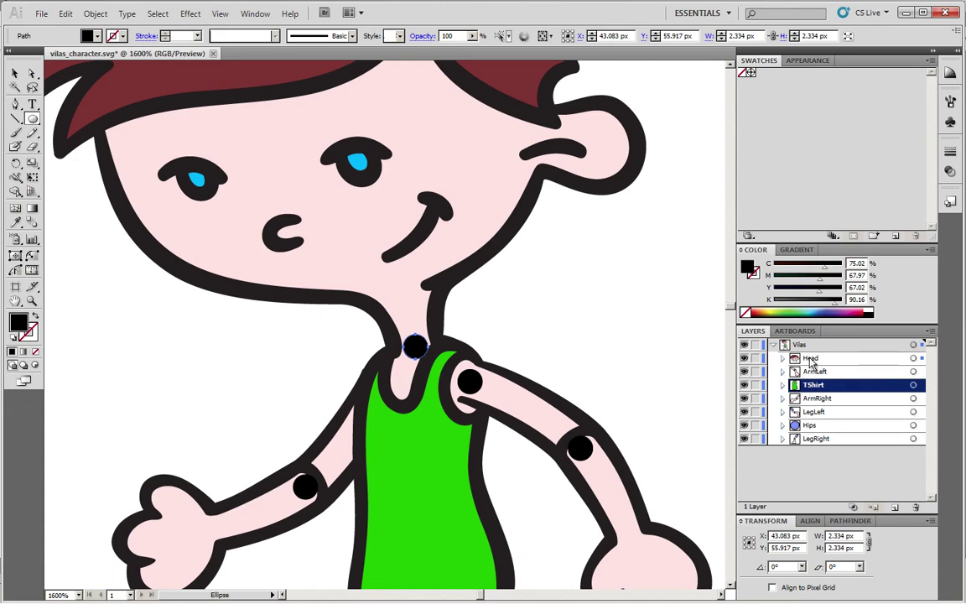
pyautogui.click(834, 440)
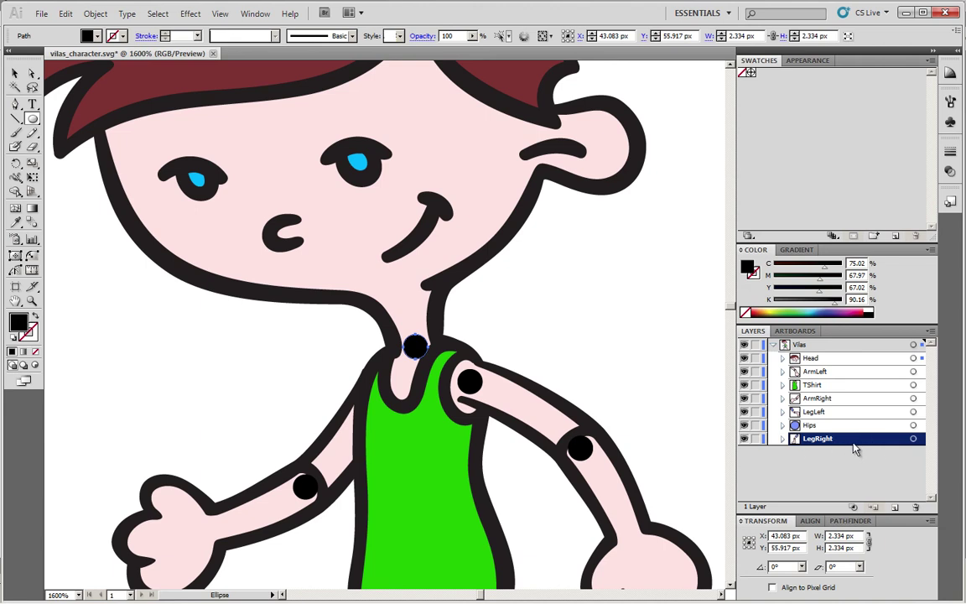
# Move LegRight up, nest ArmLeft inside TShirt, and nest TShirt inside the Hips layer
pyautogui.moveTo(861, 444); pyautogui.dragTo(797, 384)
pyautogui.click(784, 372)
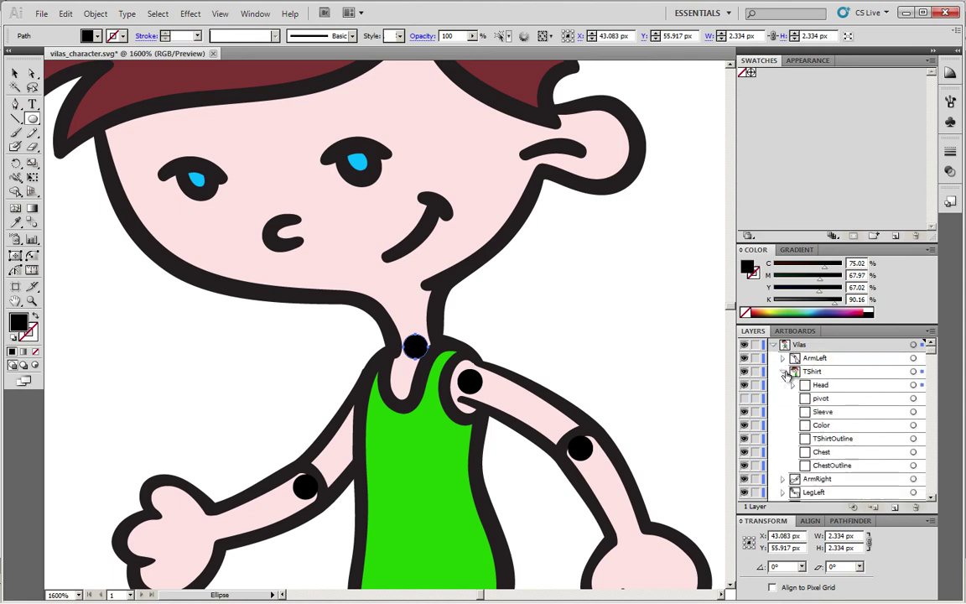
pyautogui.moveTo(820, 361); pyautogui.dragTo(821, 385)
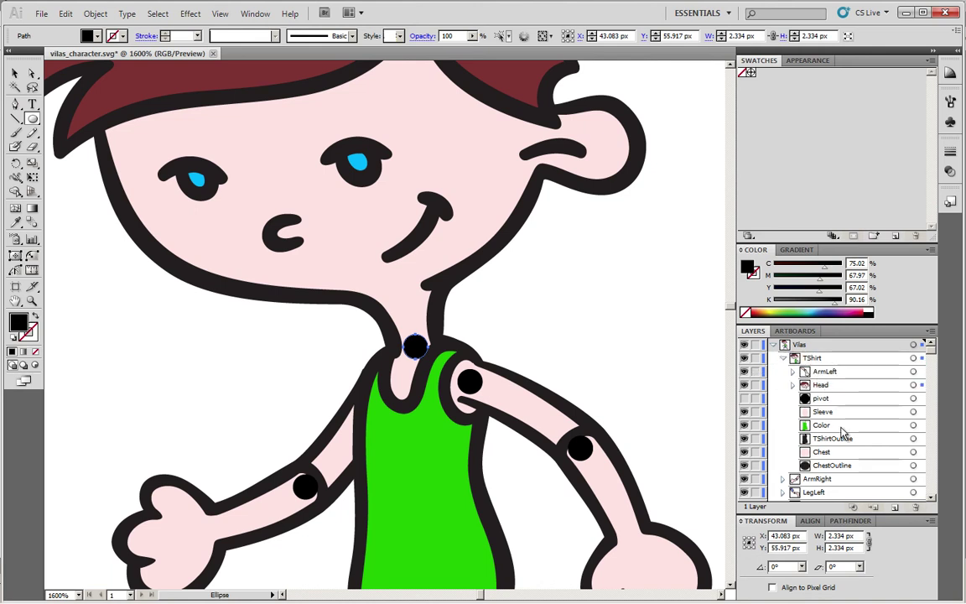
pyautogui.scroll(-1, 810, 490)
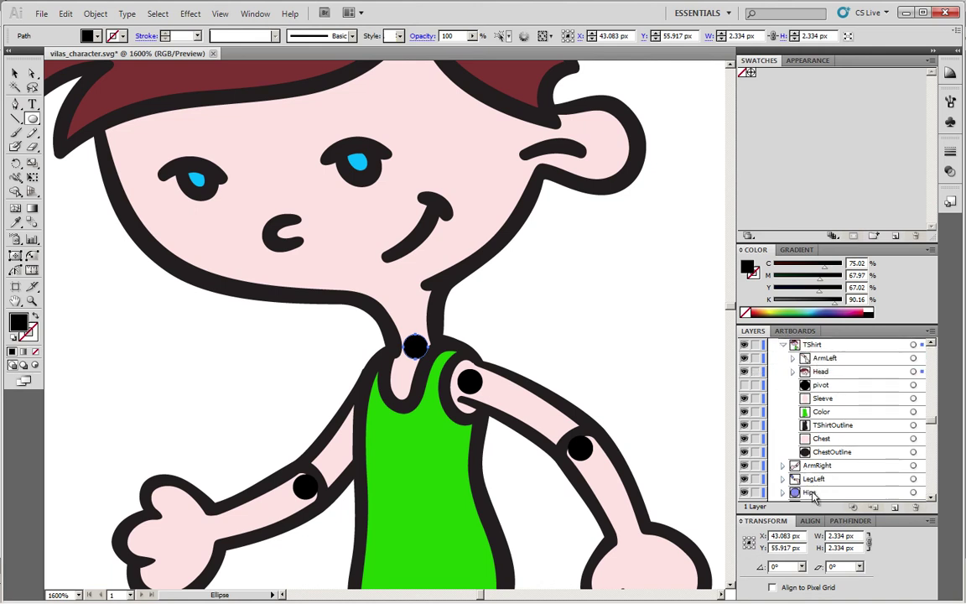
pyautogui.click(810, 493)
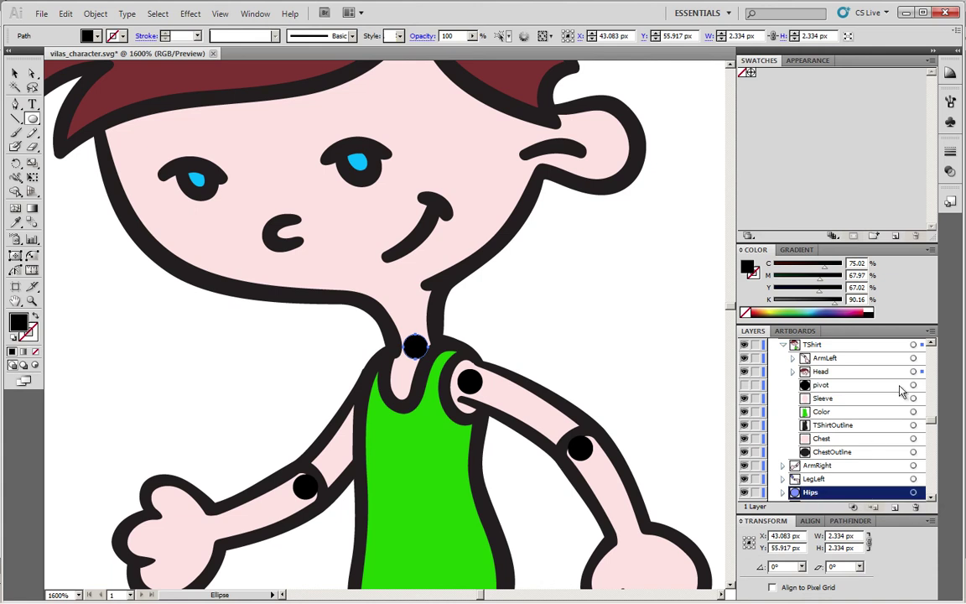
pyautogui.moveTo(812, 344); pyautogui.dragTo(812, 493)
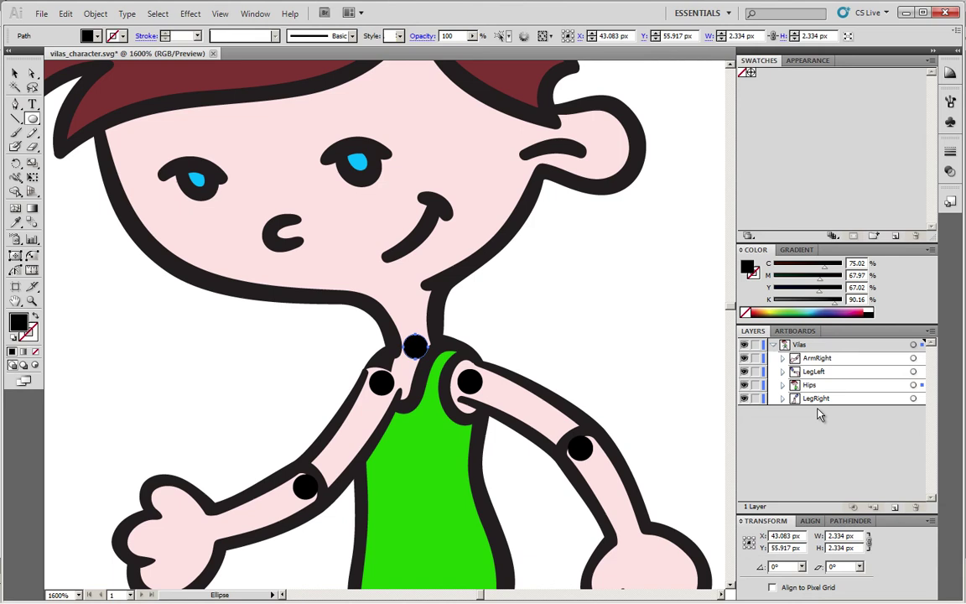
pyautogui.click(783, 385)
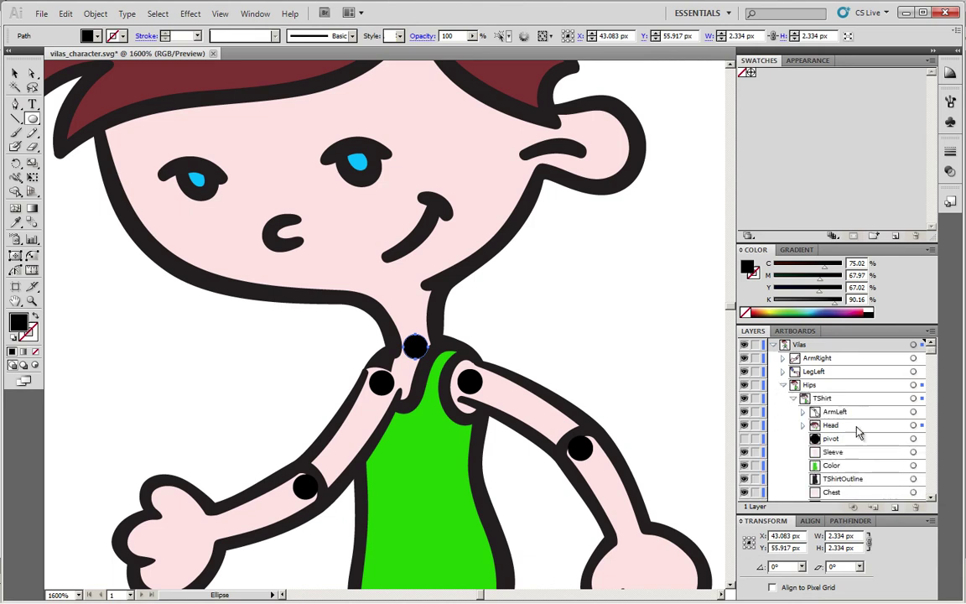
# Move ArmRight into the TShirt group below ChestOutline
pyautogui.moveTo(817, 358); pyautogui.dragTo(827, 411)
pyautogui.scroll(-1, 852, 484)
pyautogui.moveTo(831, 371); pyautogui.dragTo(854, 486)
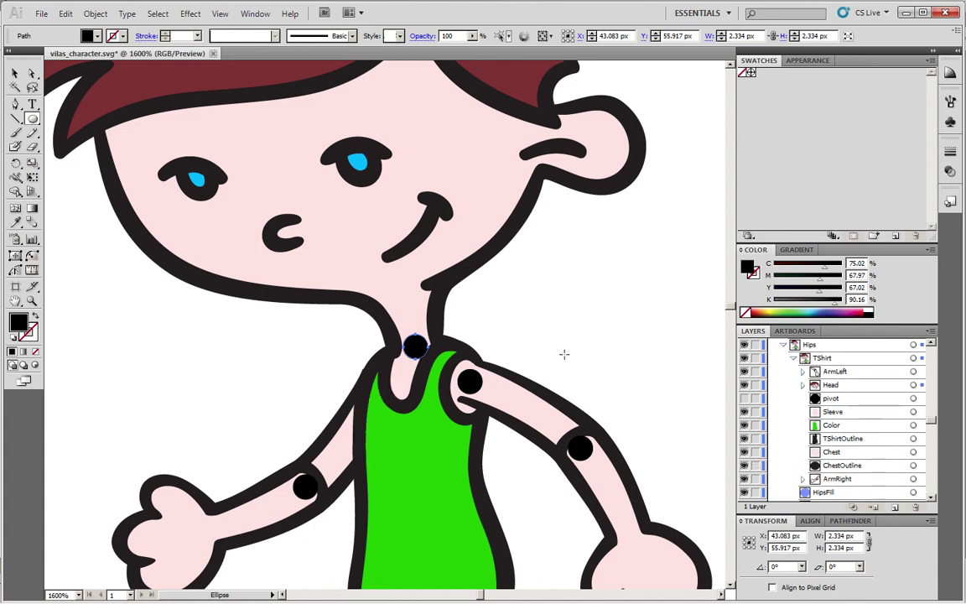
pyautogui.scroll(-1, 931, 438)
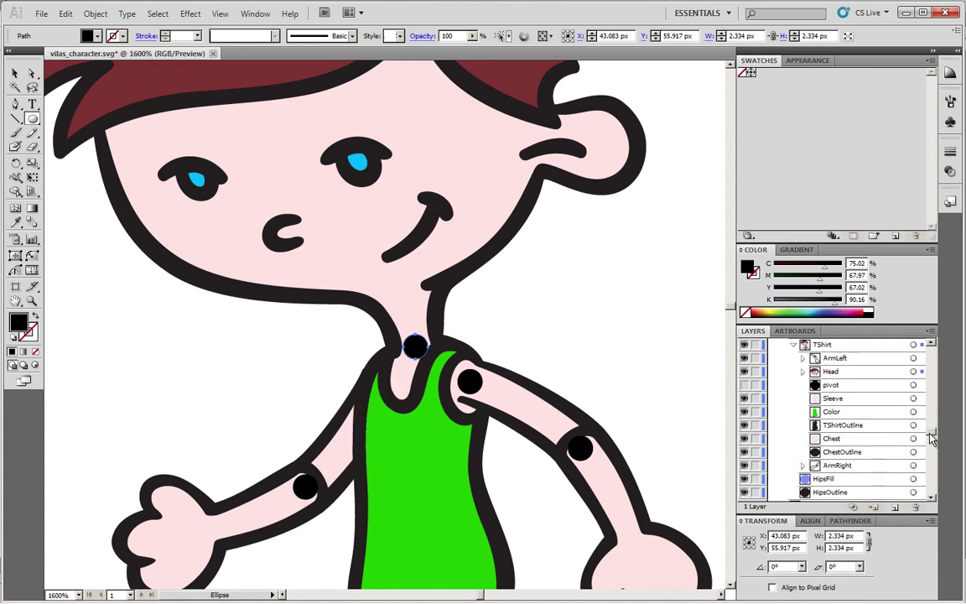
pyautogui.scroll(-1, 931, 438)
pyautogui.scroll(4, 933, 357)
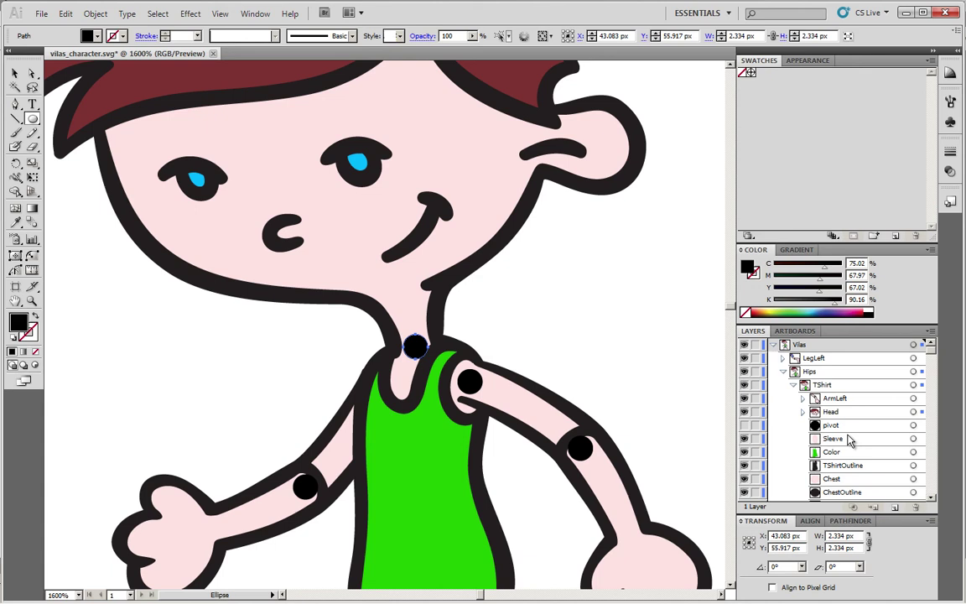
# Draw a small 1.938 px black square on the neck just above the pivot dot with the Rectangle Tool
pyautogui.press('v')
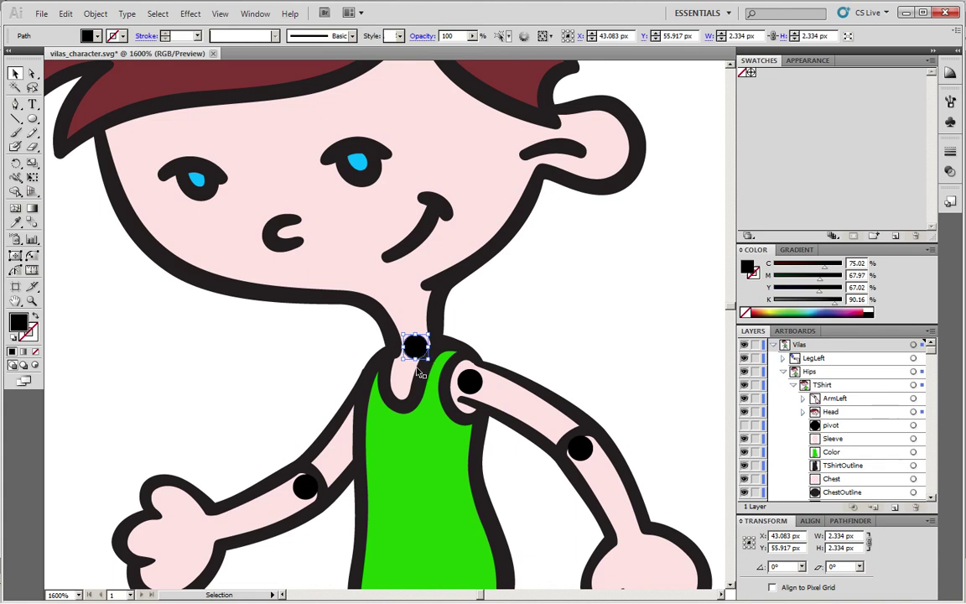
pyautogui.click(34, 120)
pyautogui.moveTo(36, 124); pyautogui.dragTo(58, 121)
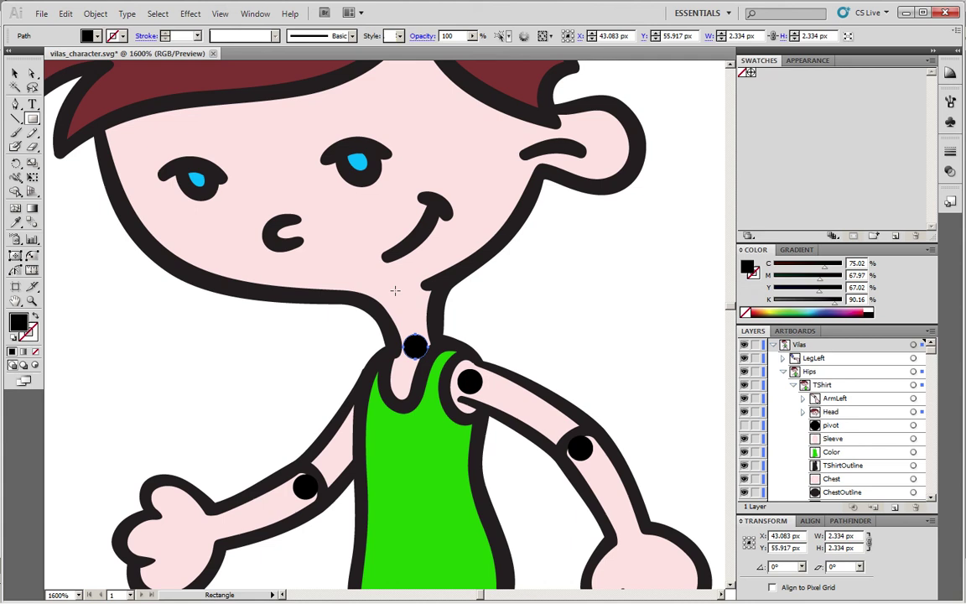
pyautogui.moveTo(401, 294); pyautogui.dragTo(418, 314)
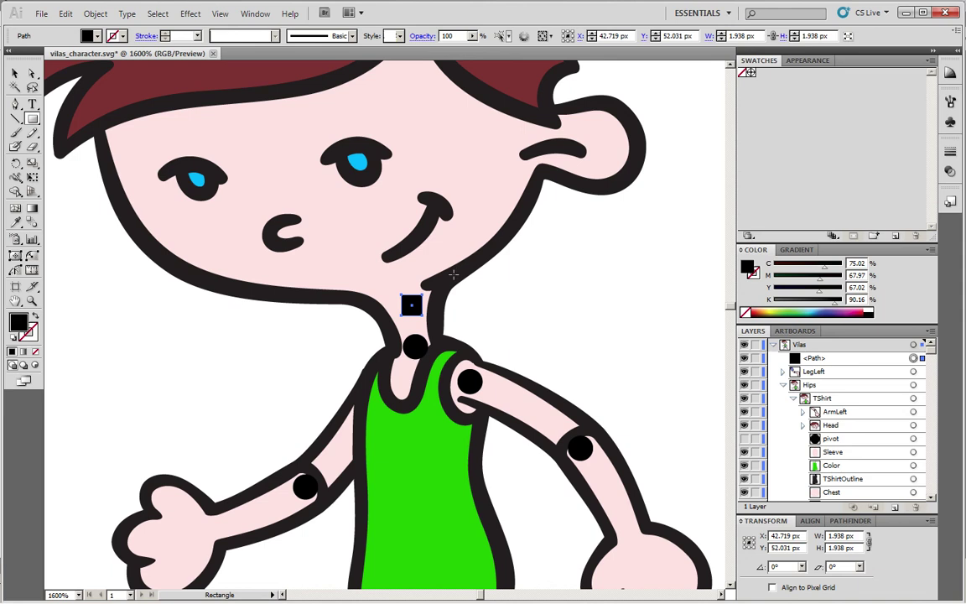
# Switch to vilas_character.svg in Inkscape, select the arm, and close the Layers dock
pyautogui.hotkey('alt', 'Tab')
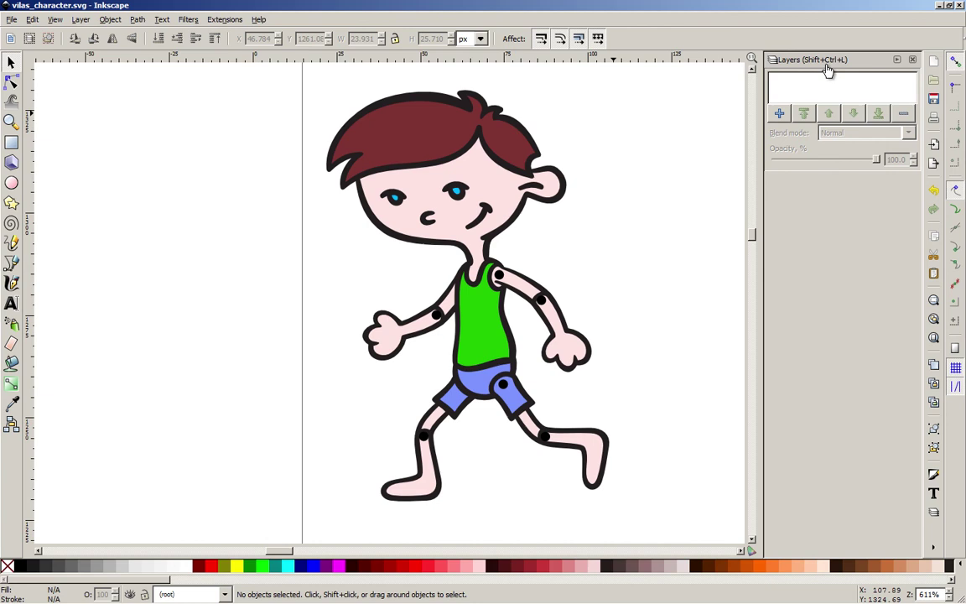
pyautogui.press('alt')
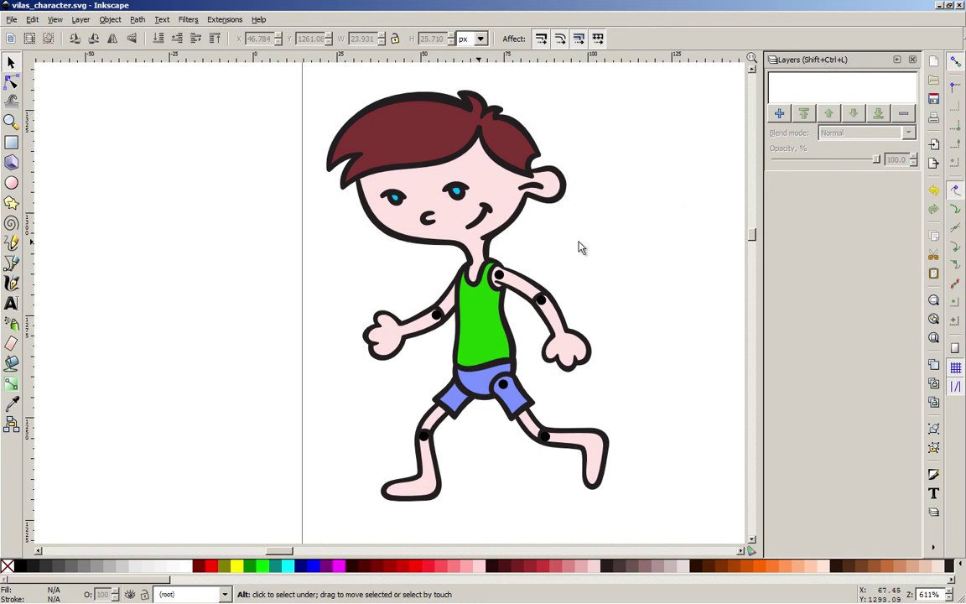
pyautogui.keyDown('alt'); pyautogui.click(517, 281); pyautogui.keyUp('alt')
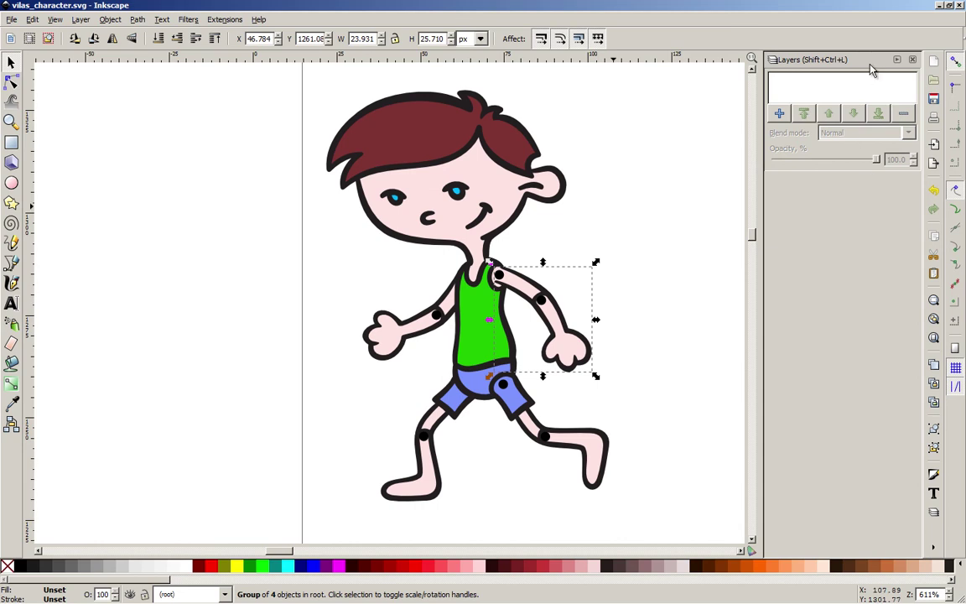
pyautogui.click(913, 65)
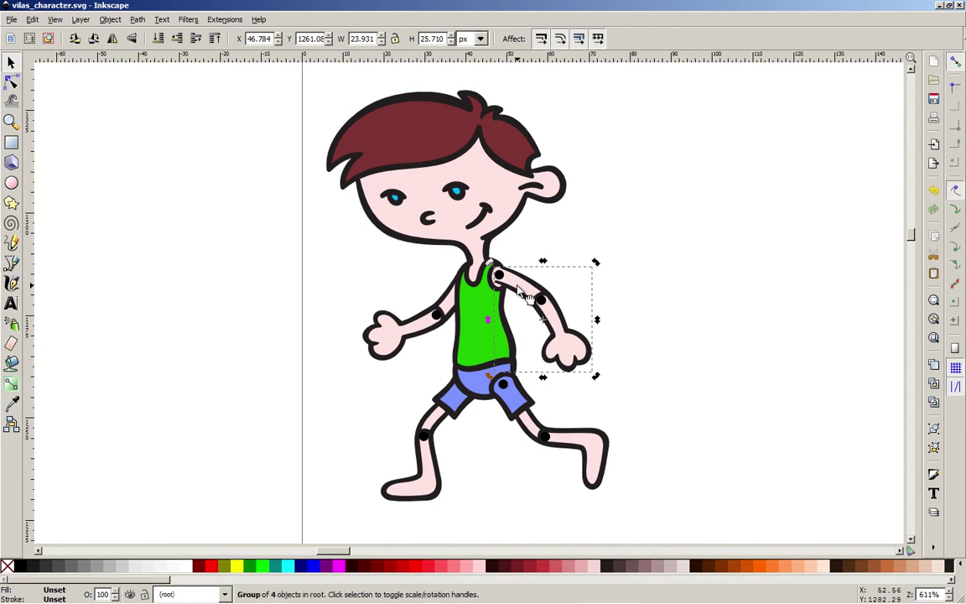
# Enter the arm group and select the 2.334 px shoulder pivot circle
pyautogui.doubleClick(519, 291)
pyautogui.click(520, 293)
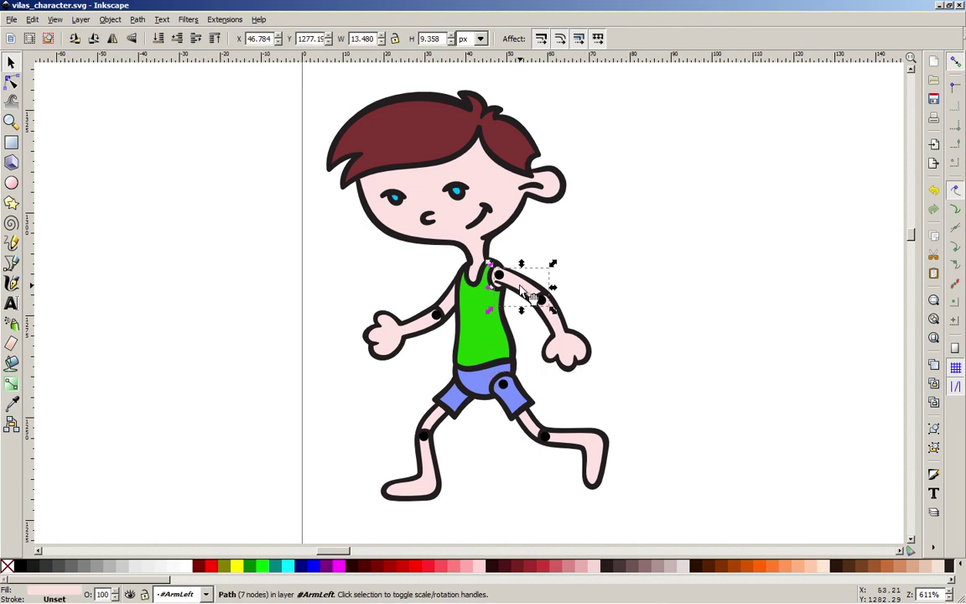
pyautogui.click(558, 337)
pyautogui.click(509, 279)
pyautogui.click(557, 331)
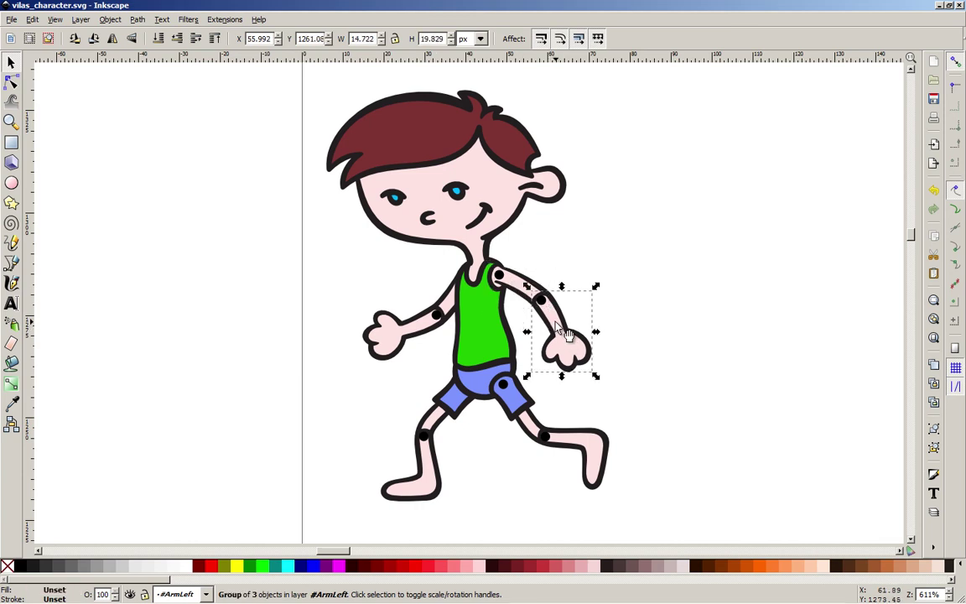
pyautogui.click(499, 274)
pyautogui.click(519, 287)
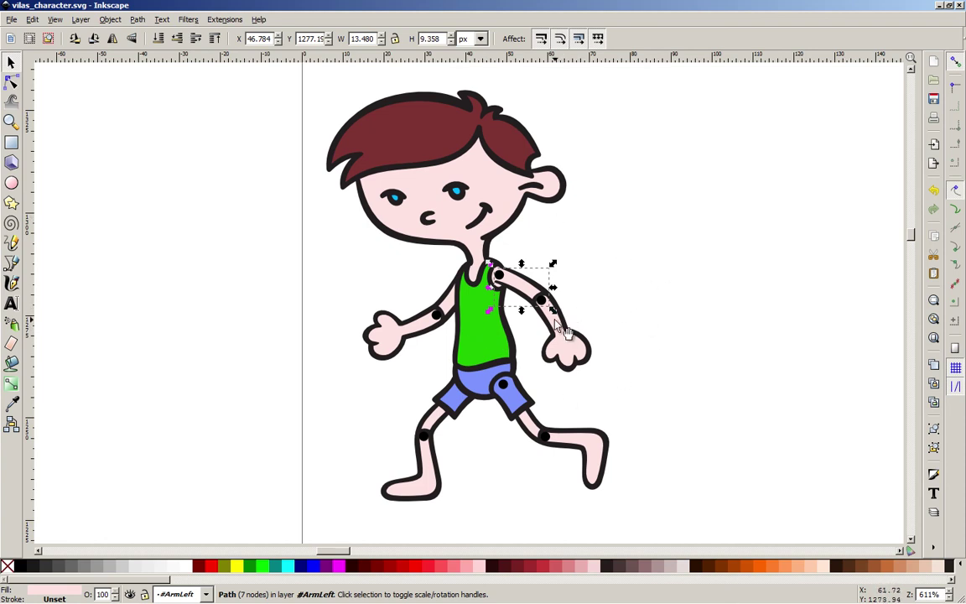
pyautogui.keyDown('alt'); pyautogui.click(512, 291); pyautogui.keyUp('alt')
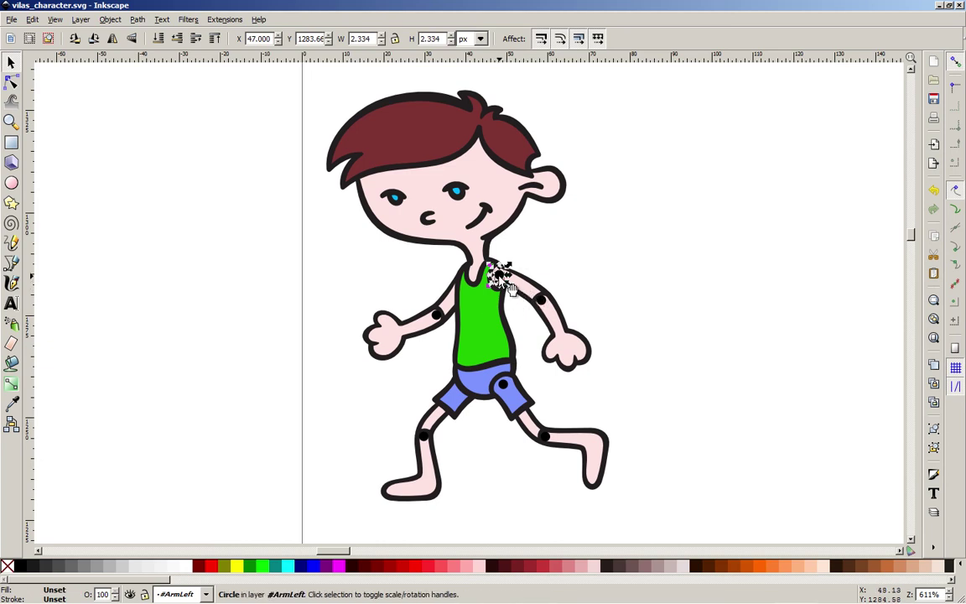
# Confirm in Object Properties that the shoulder circle's Id is pivot_5_
pyautogui.rightClick(500, 277)
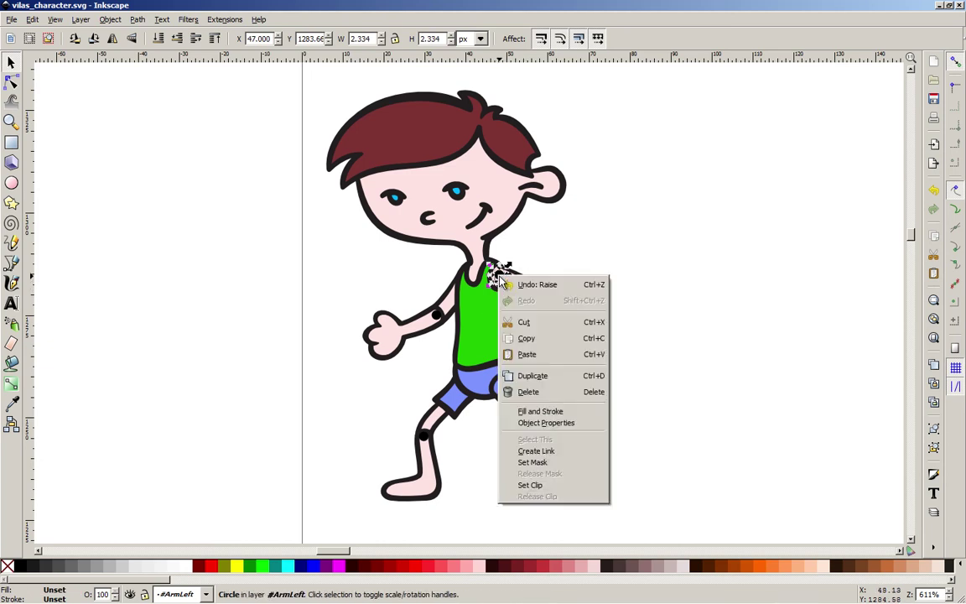
pyautogui.click(549, 423)
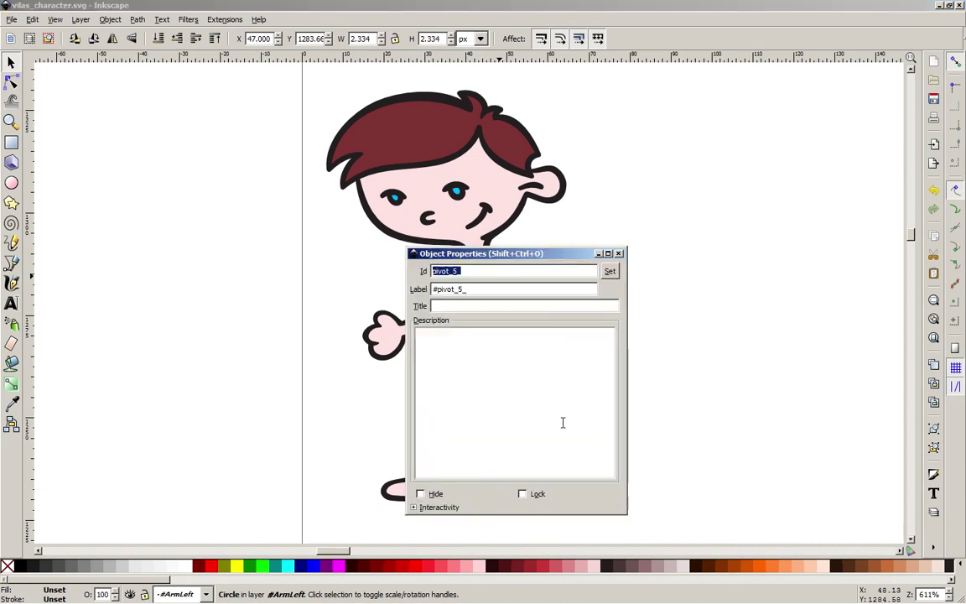
pyautogui.click(447, 270)
pyautogui.moveTo(450, 273); pyautogui.dragTo(423, 273)
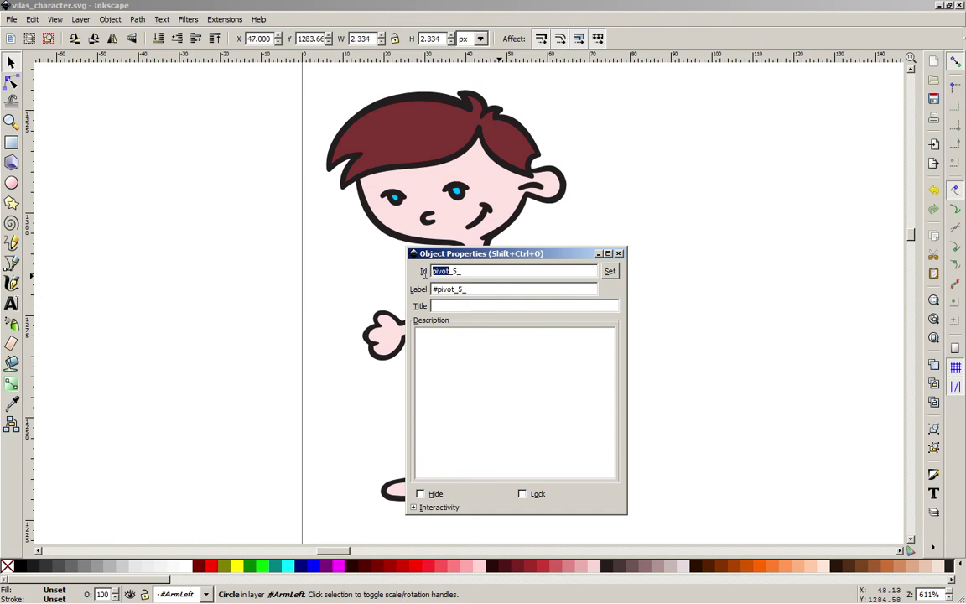
pyautogui.click(619, 253)
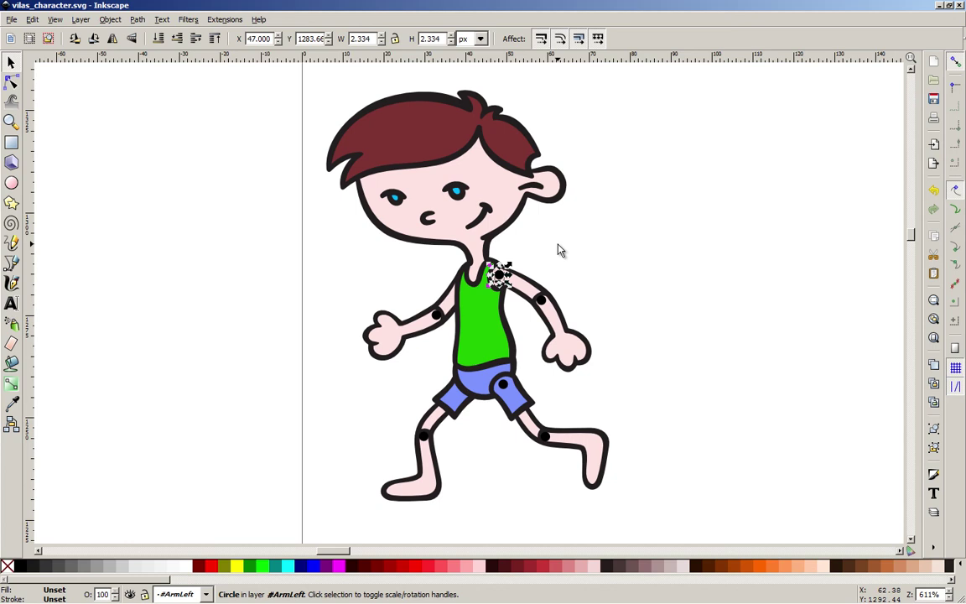
# Leave the arm group and select the head, right arm and left arm groups in turn
pyautogui.hotkey('ctrl', 'BackSpace')
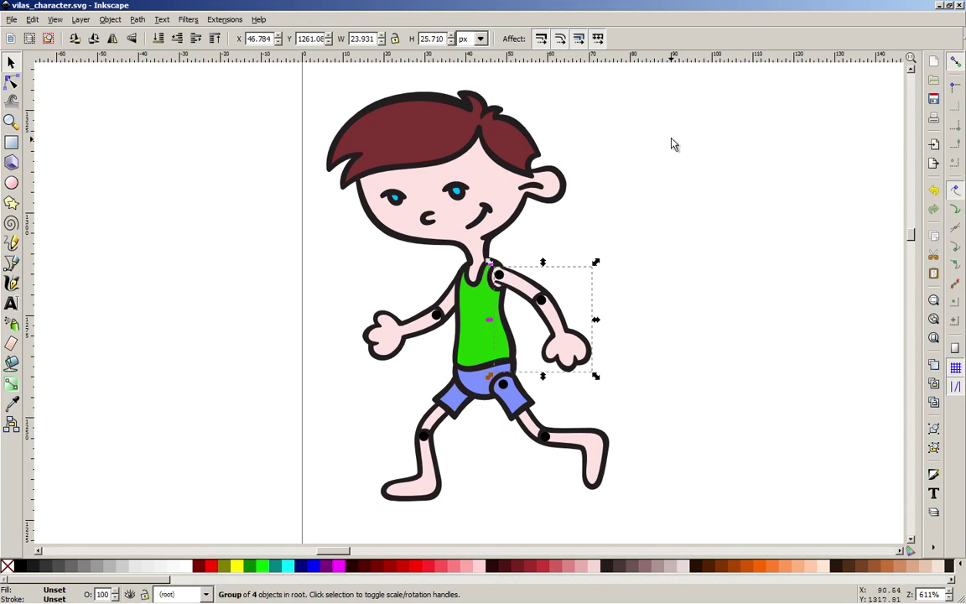
pyautogui.click(634, 199)
pyautogui.click(527, 201)
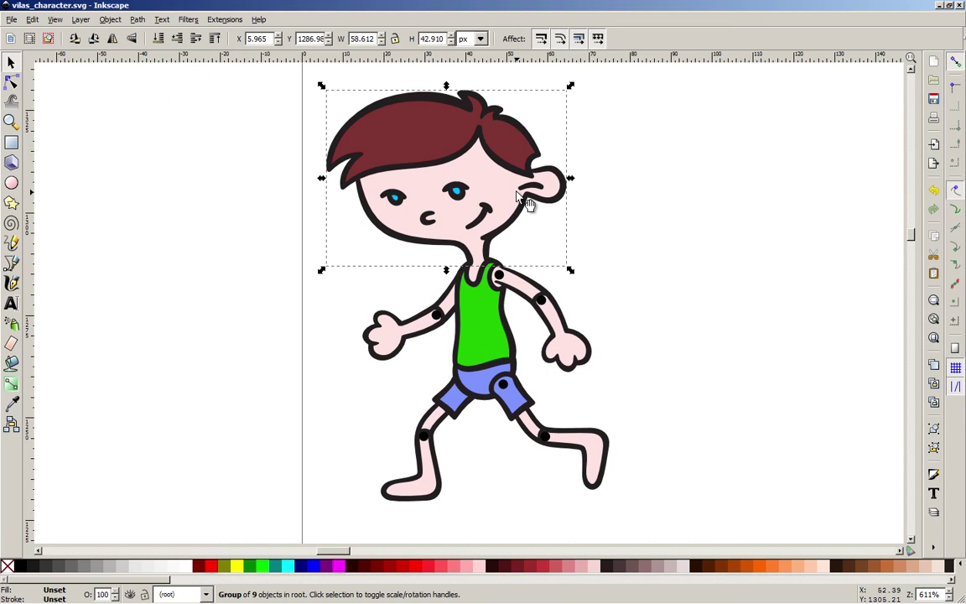
pyautogui.click(330, 313)
pyautogui.click(511, 277)
pyautogui.click(457, 273)
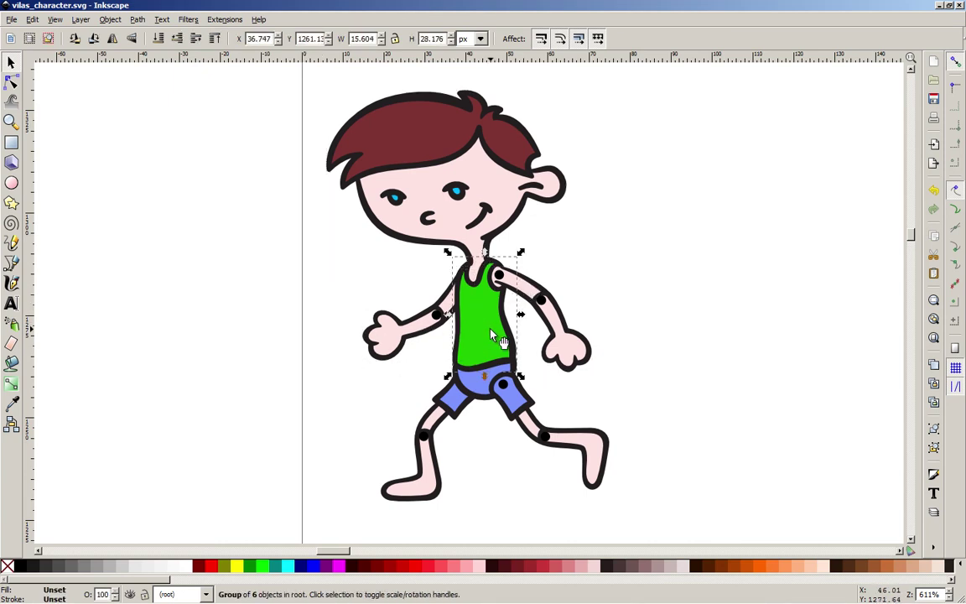
pyautogui.click(547, 312)
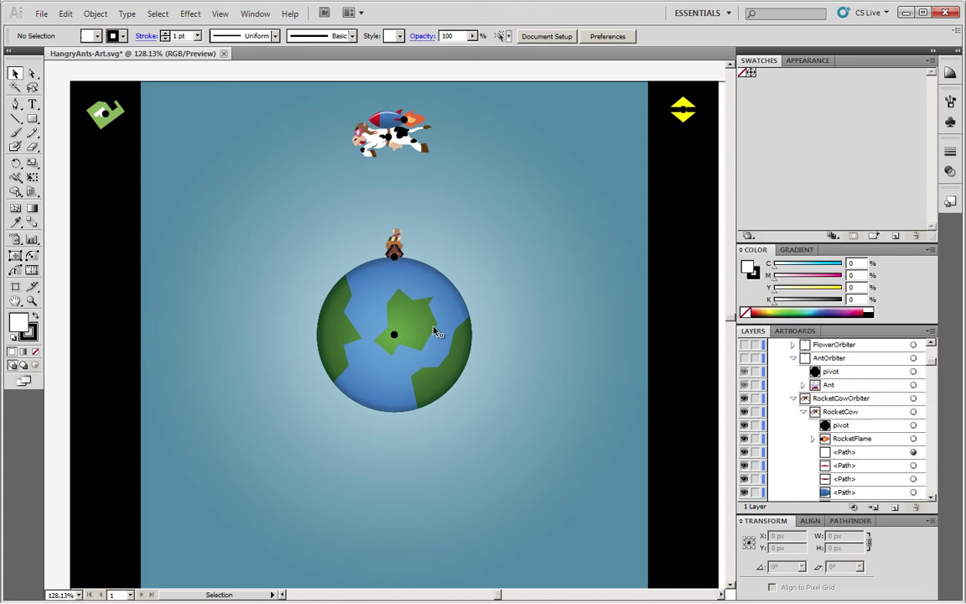
# Centre the view on the rocket cow, select its pivot layer and expand RocketFlame
pyautogui.moveTo(446, 231); pyautogui.dragTo(491, 332)
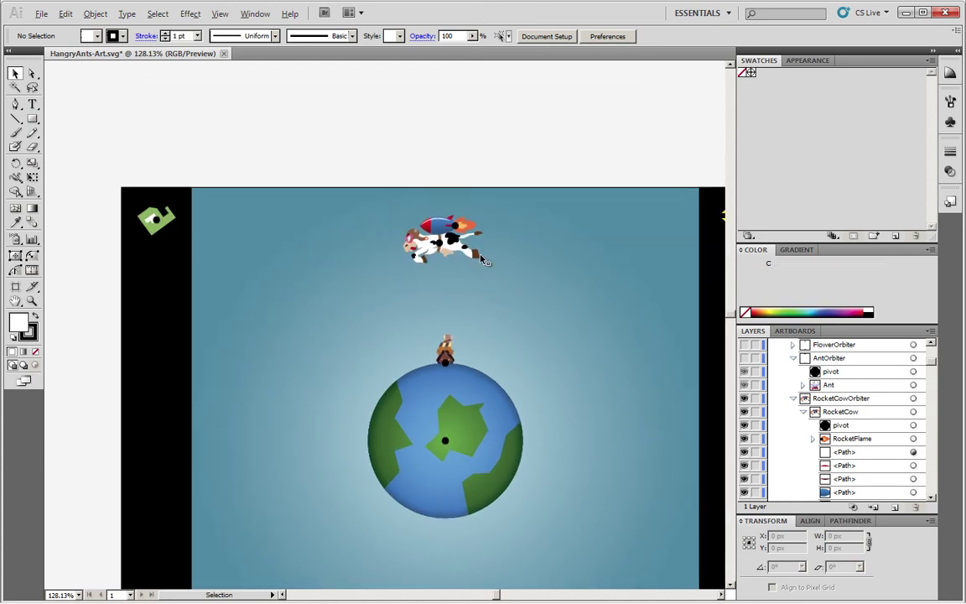
pyautogui.scroll(5, 482, 260)
pyautogui.moveTo(360, 315); pyautogui.dragTo(464, 426)
pyautogui.click(854, 426)
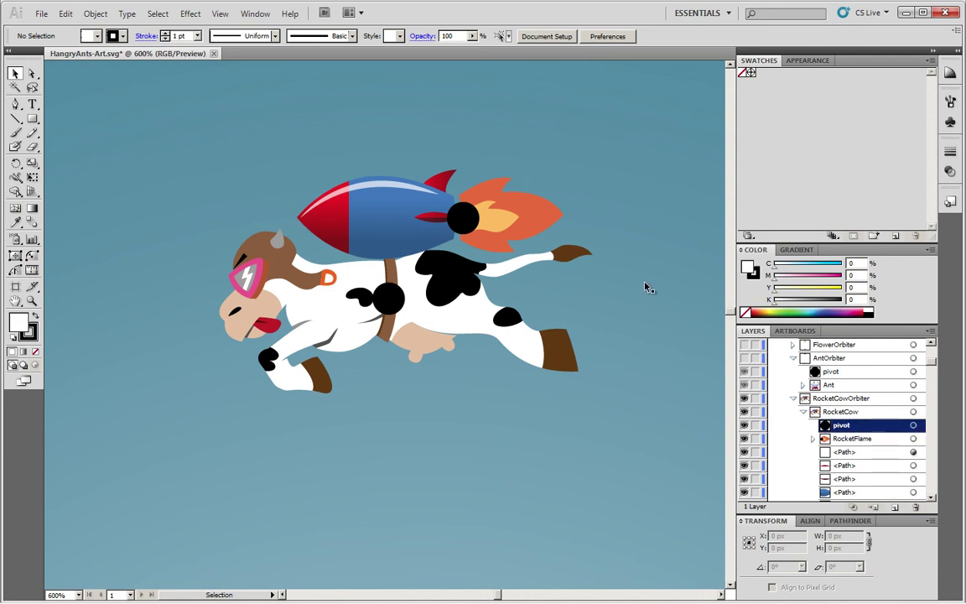
pyautogui.click(830, 439)
pyautogui.click(812, 439)
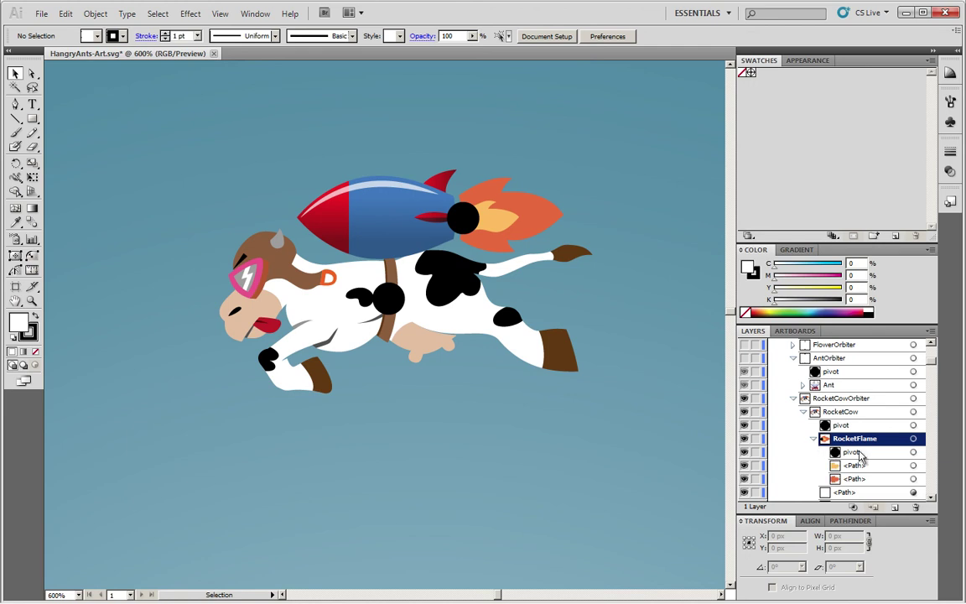
# Test-scale the RocketFlame group toward its pivot, undo it, and zoom out
pyautogui.press('s')
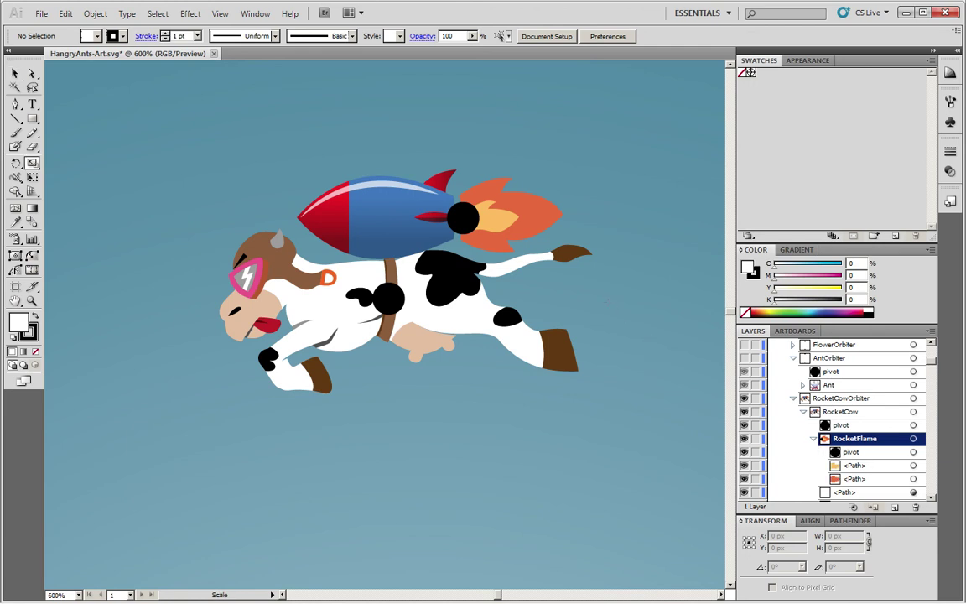
pyautogui.click(914, 438)
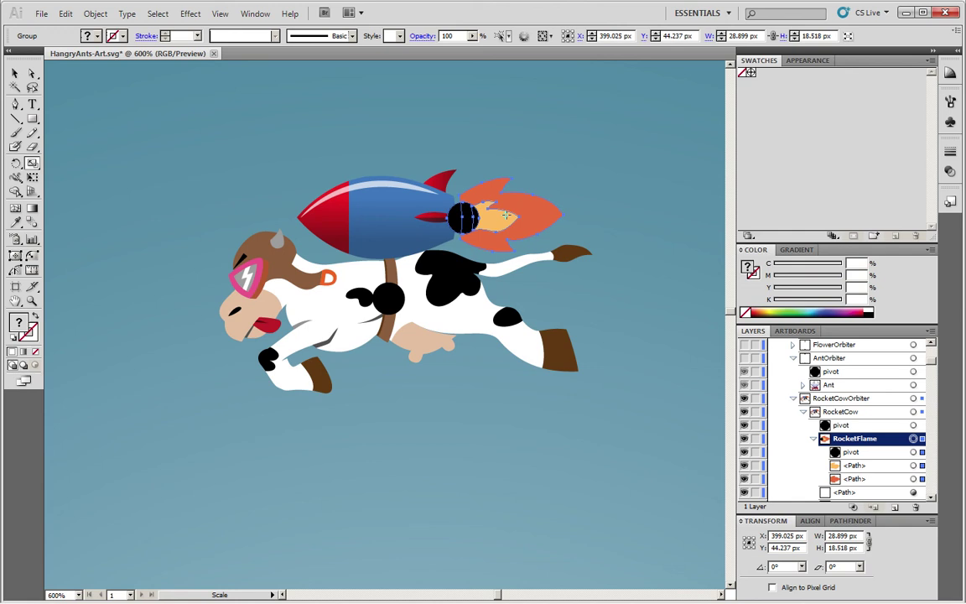
pyautogui.moveTo(512, 210); pyautogui.dragTo(565, 208)
pyautogui.hotkey('ctrl', 'z')
pyautogui.hotkey('ctrl', 'z')
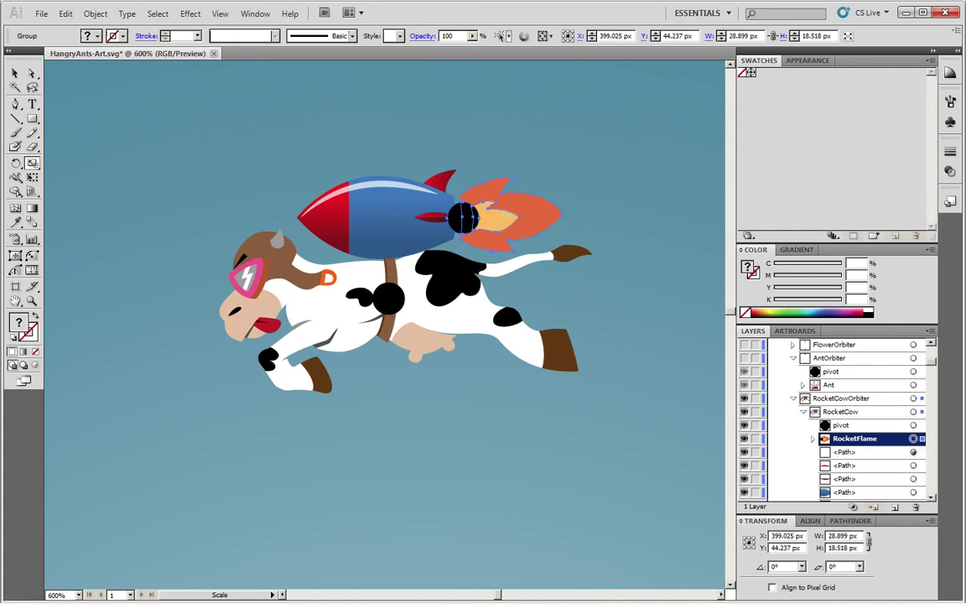
pyautogui.hotkey('ctrl', '-')
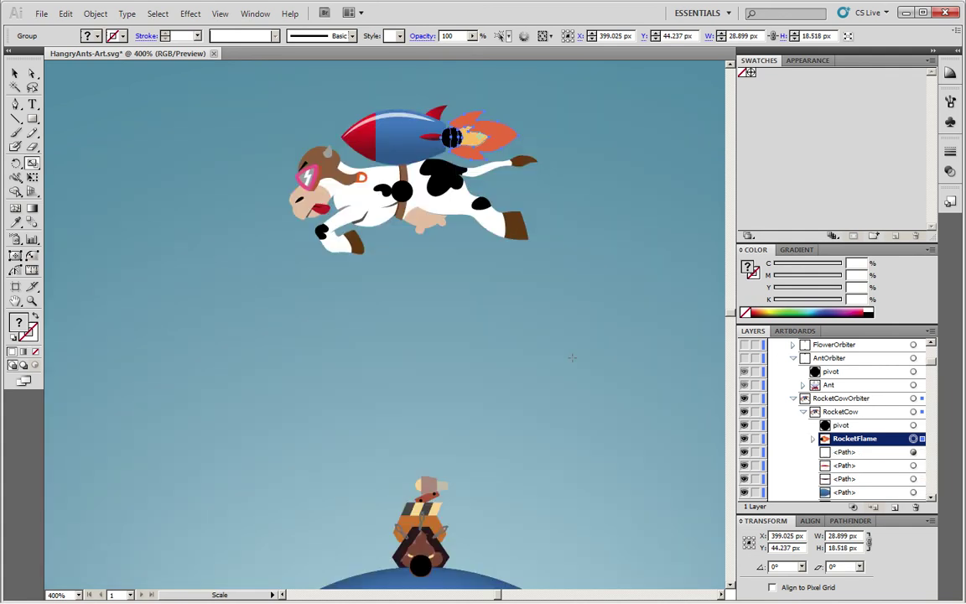
# Hide the rocket cow, show the parachuting ant, and select AntOrbiter and its pivot dot
pyautogui.click(745, 399)
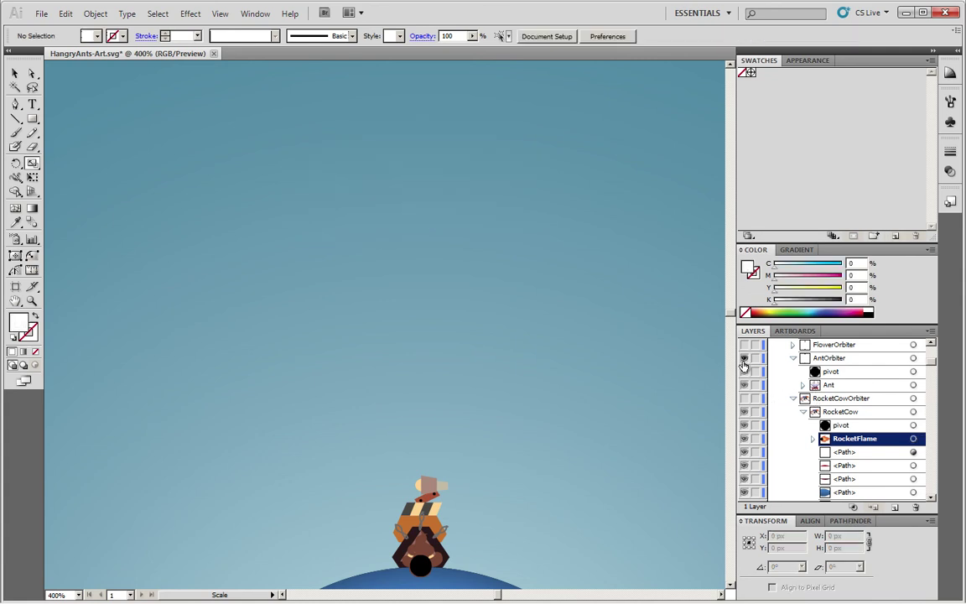
pyautogui.click(744, 358)
pyautogui.moveTo(457, 224); pyautogui.dragTo(486, 290)
pyautogui.moveTo(497, 341); pyautogui.dragTo(484, 265)
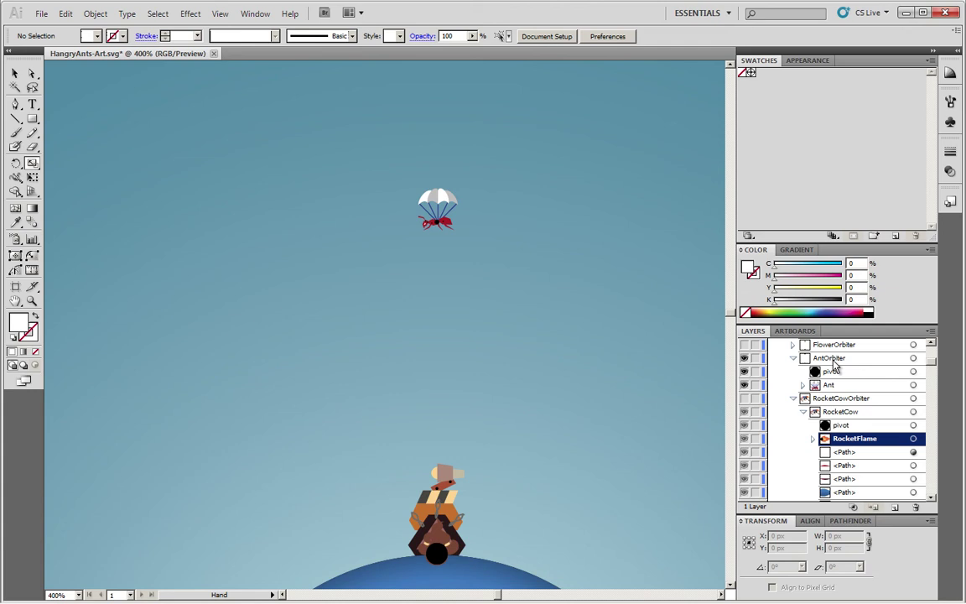
pyautogui.click(834, 359)
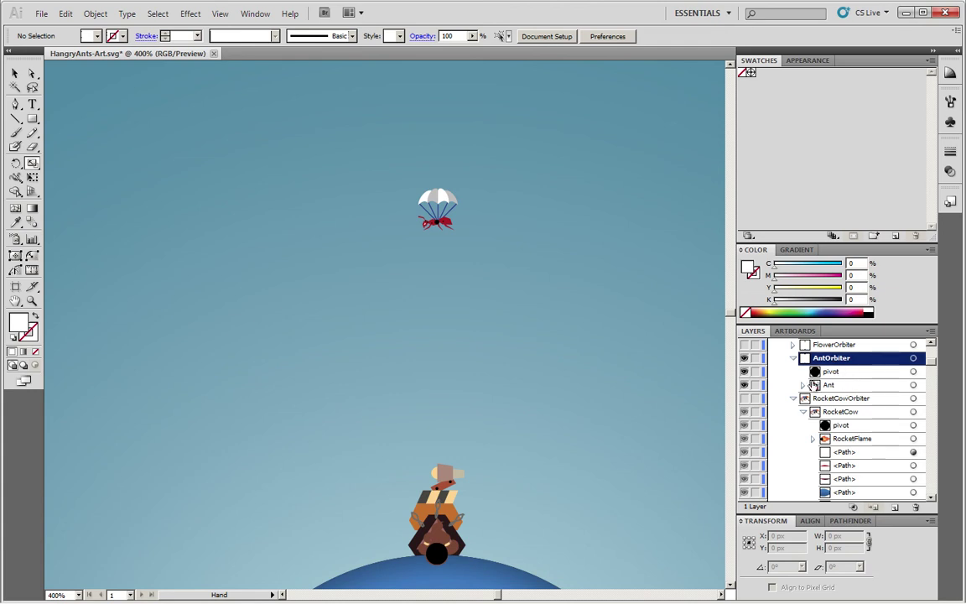
pyautogui.moveTo(589, 468); pyautogui.dragTo(561, 466)
pyautogui.click(914, 372)
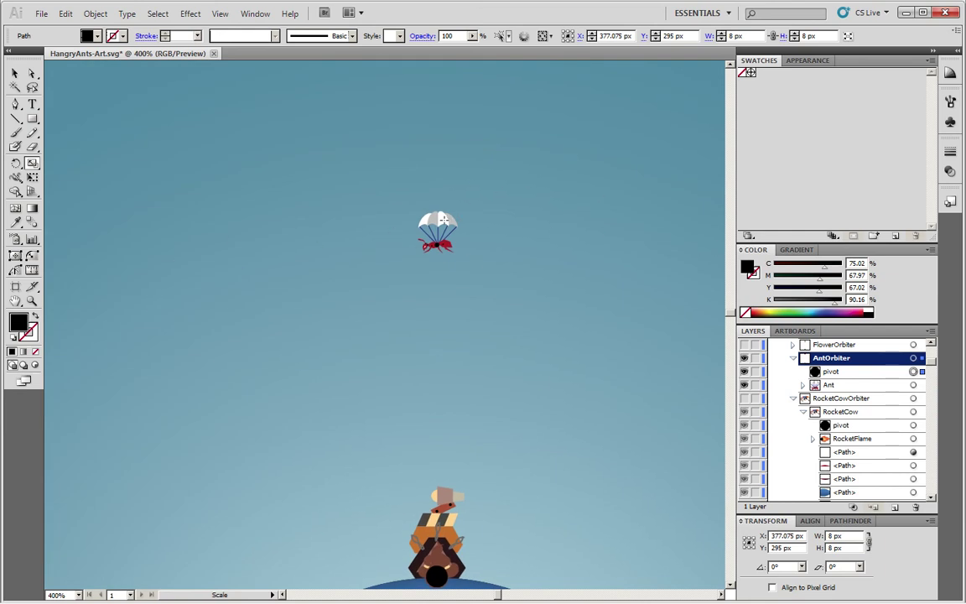
pyautogui.moveTo(547, 309); pyautogui.dragTo(593, 380)
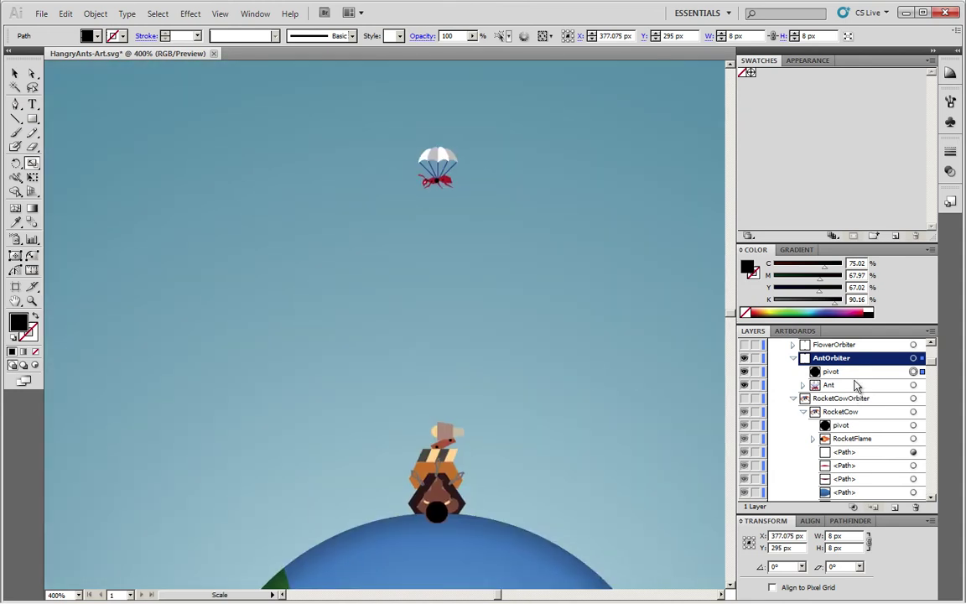
# Expand the Ant group, select the Ant's own pivot, and centre the ant in view
pyautogui.click(803, 385)
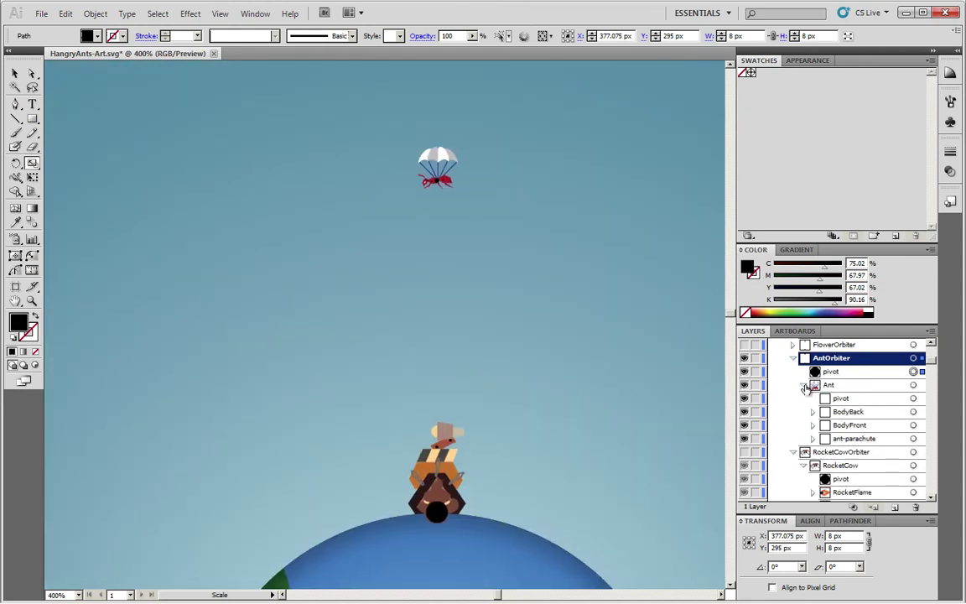
pyautogui.click(847, 399)
pyautogui.keyDown('alt'); pyautogui.click(520, 272); pyautogui.keyUp('alt')
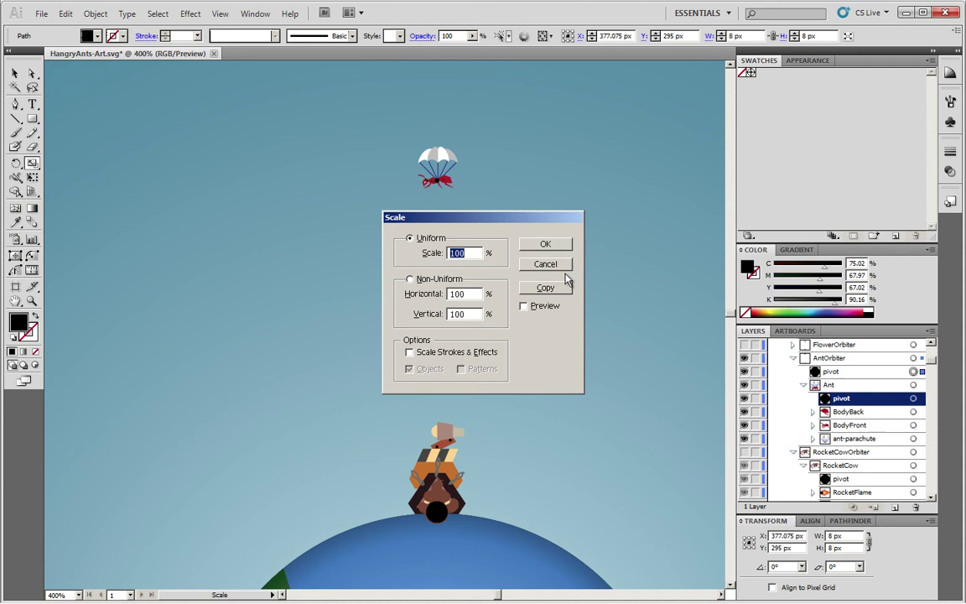
pyautogui.click(546, 265)
pyautogui.press('v')
pyautogui.scroll(3, 484, 194)
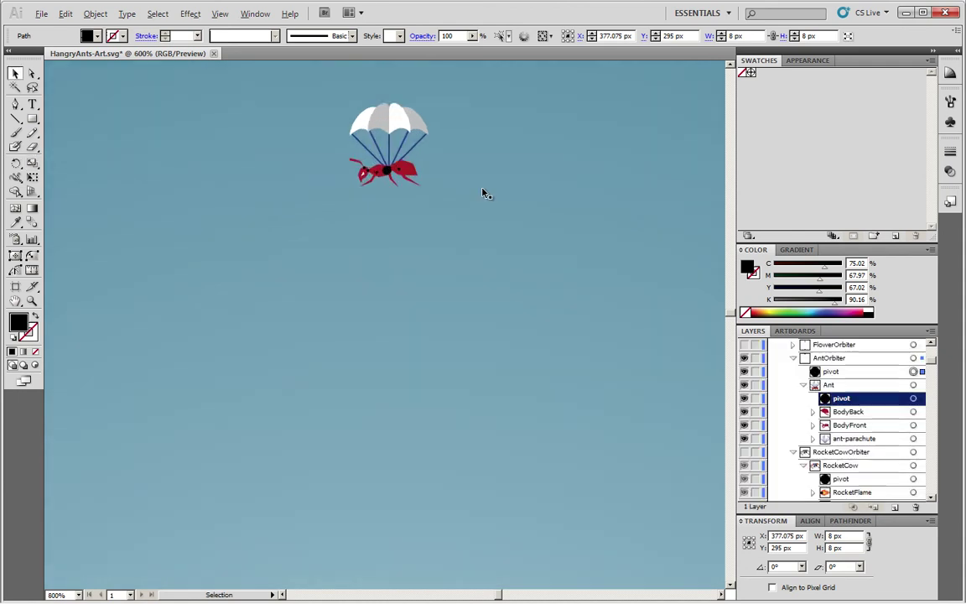
pyautogui.scroll(1, 485, 194)
pyautogui.moveTo(402, 194); pyautogui.dragTo(537, 369)
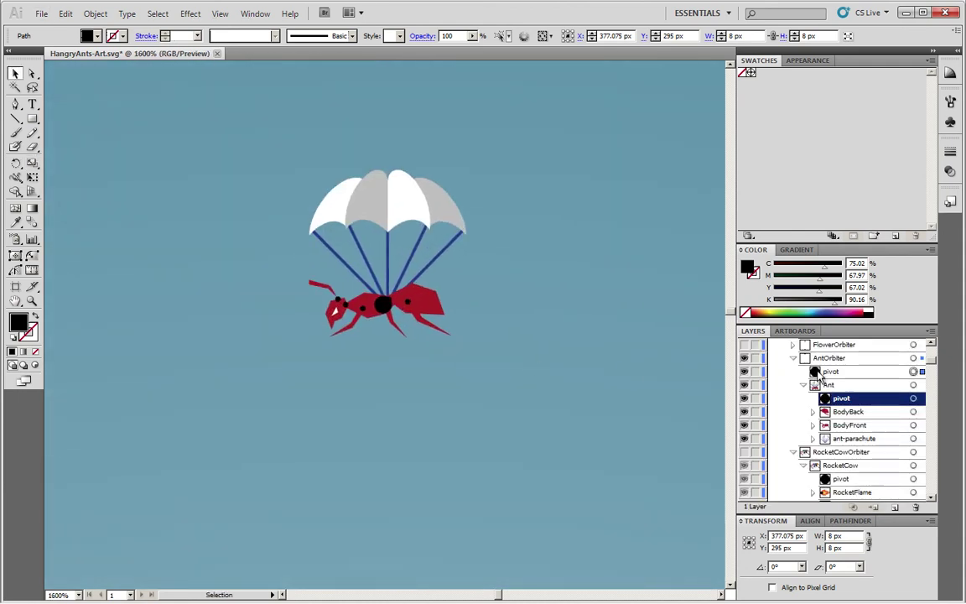
# Expand BodyBack and LegBack to select the back leg and its tiny pivot dot
pyautogui.click(849, 412)
pyautogui.click(813, 412)
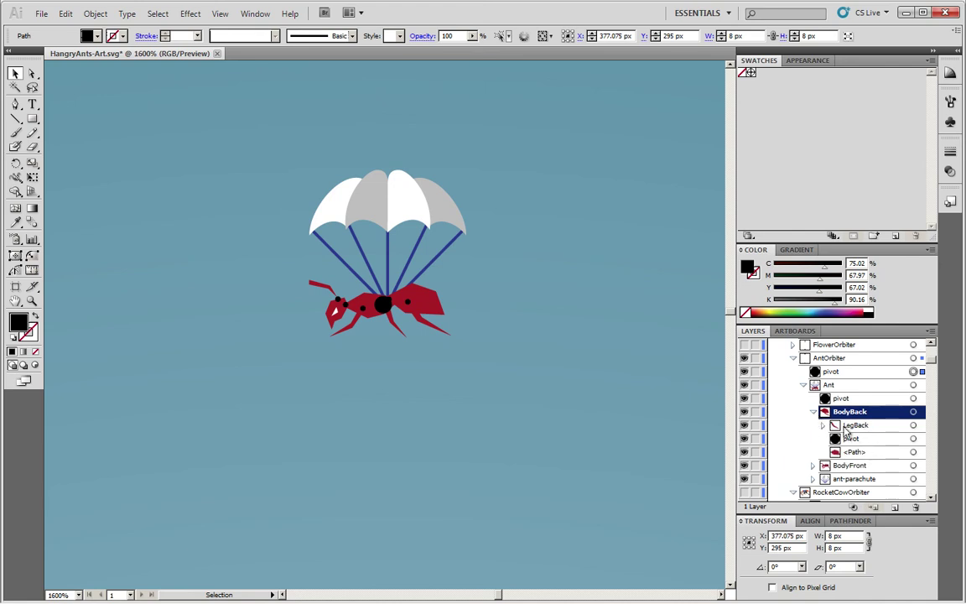
pyautogui.click(840, 430)
pyautogui.click(914, 426)
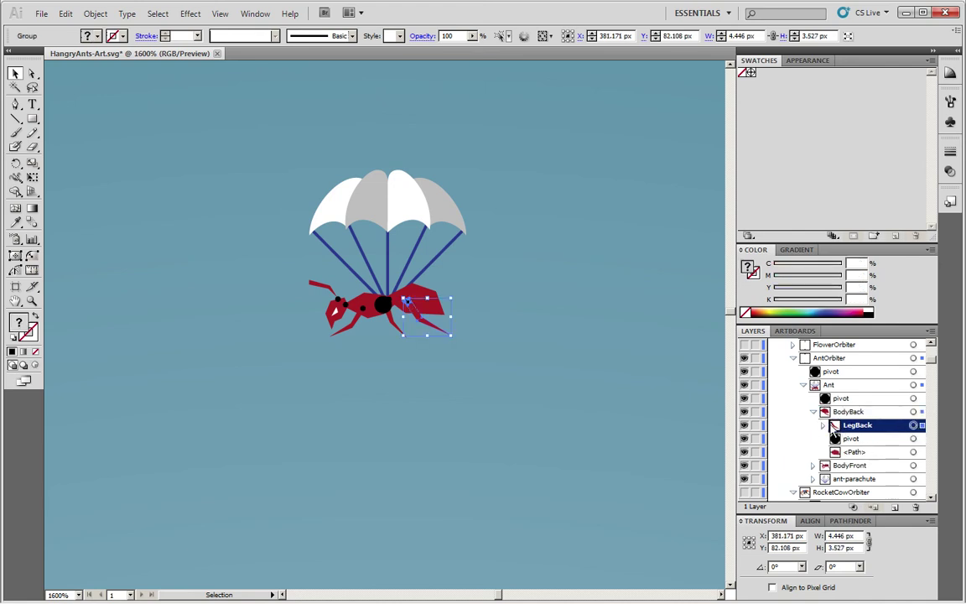
pyautogui.click(823, 425)
pyautogui.click(825, 399)
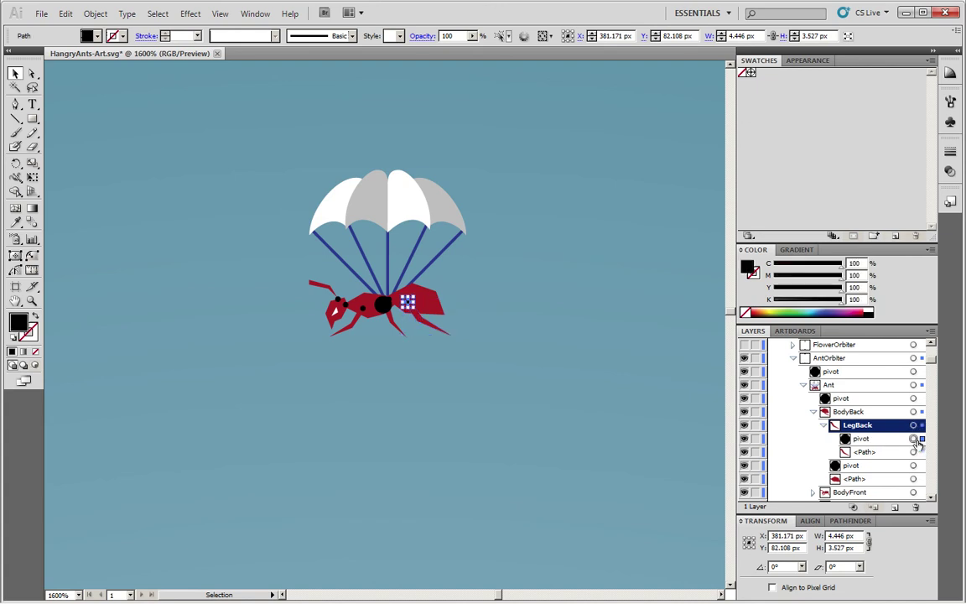
pyautogui.click(813, 412)
# Expand BodyFront to show Head, LegMid and LegFront, selecting LegMid and the front leg
pyautogui.click(847, 425)
pyautogui.click(913, 425)
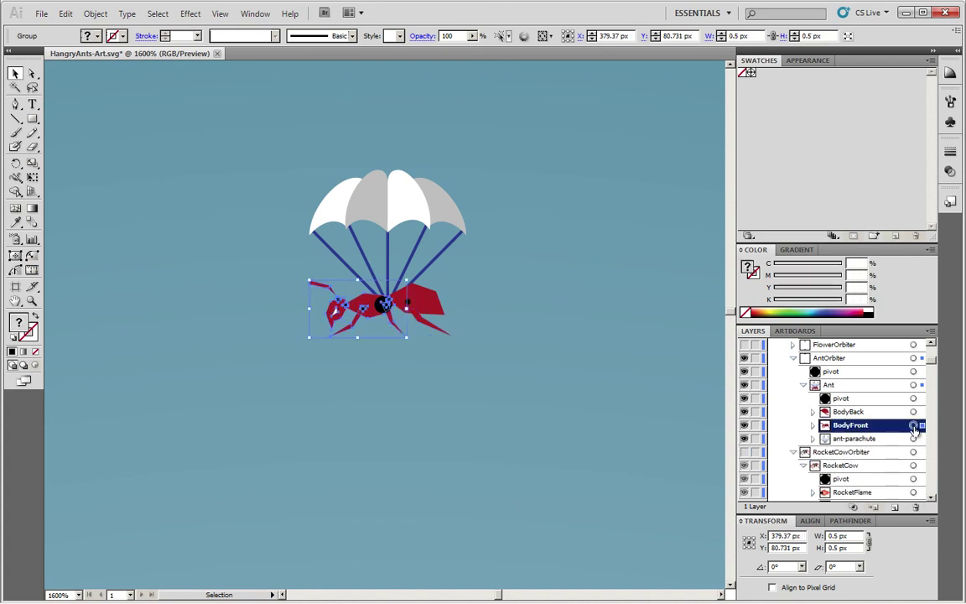
pyautogui.click(813, 425)
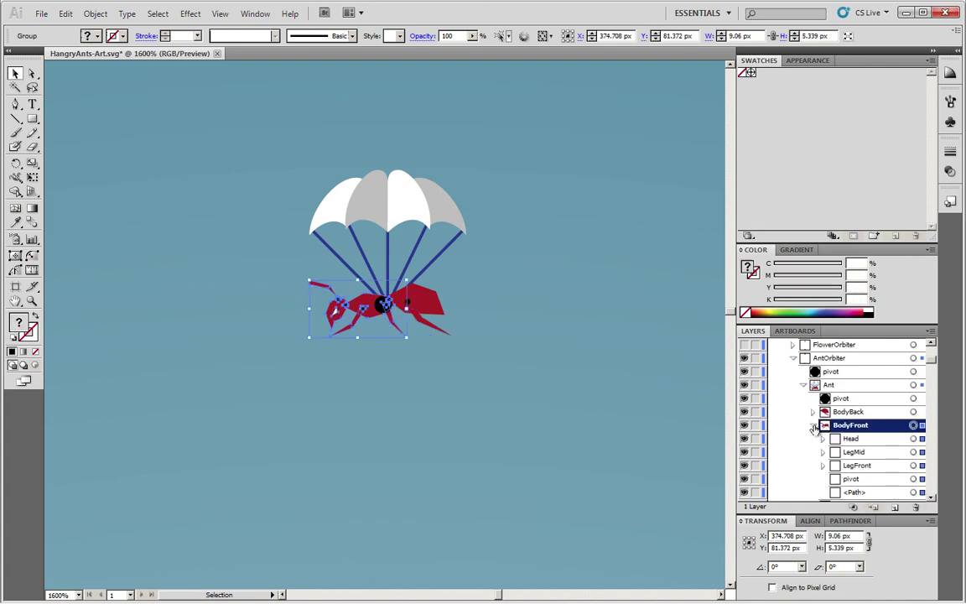
pyautogui.scroll(-1, 877, 446)
pyautogui.click(881, 438)
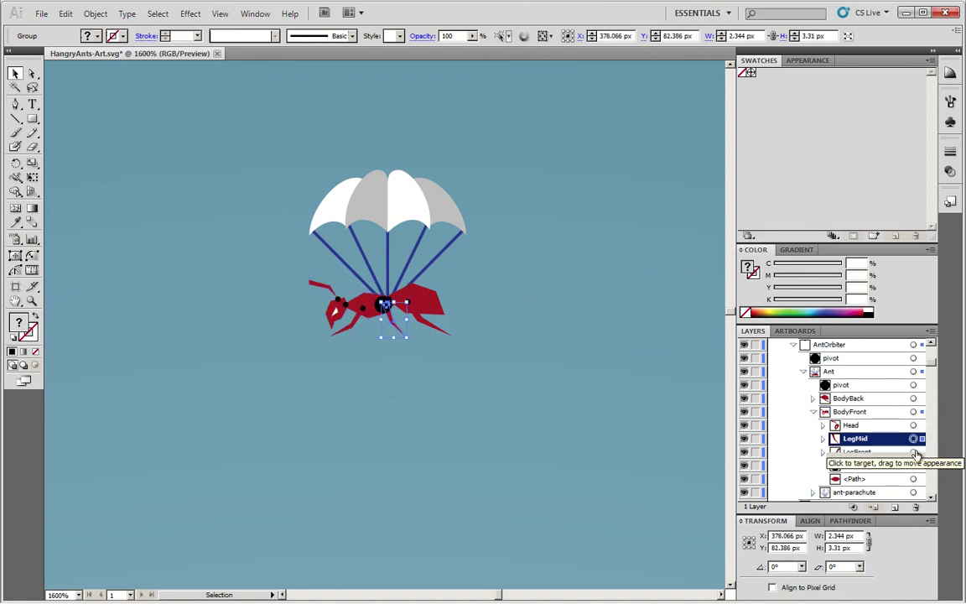
pyautogui.click(914, 452)
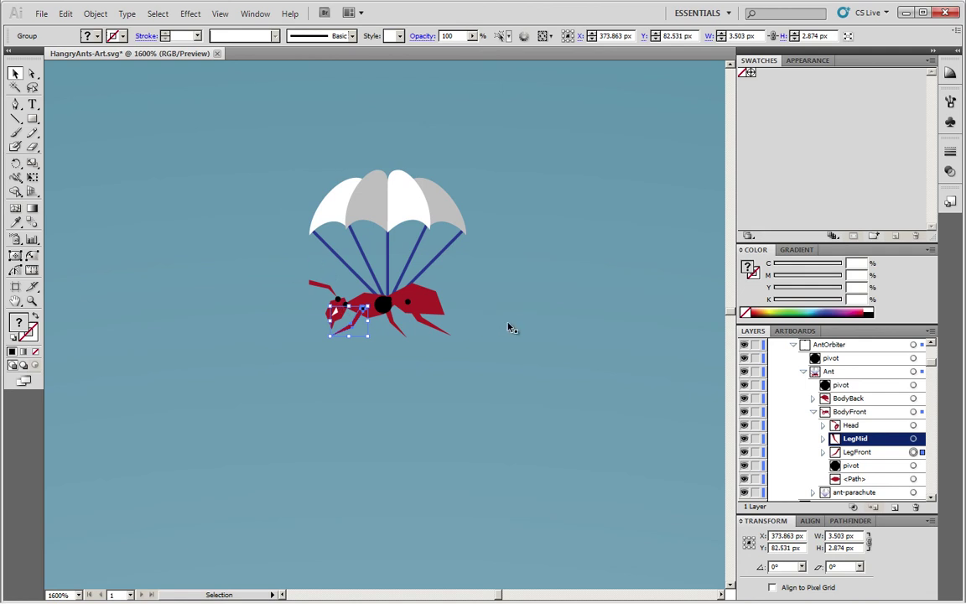
pyautogui.scroll(-6, 448, 348)
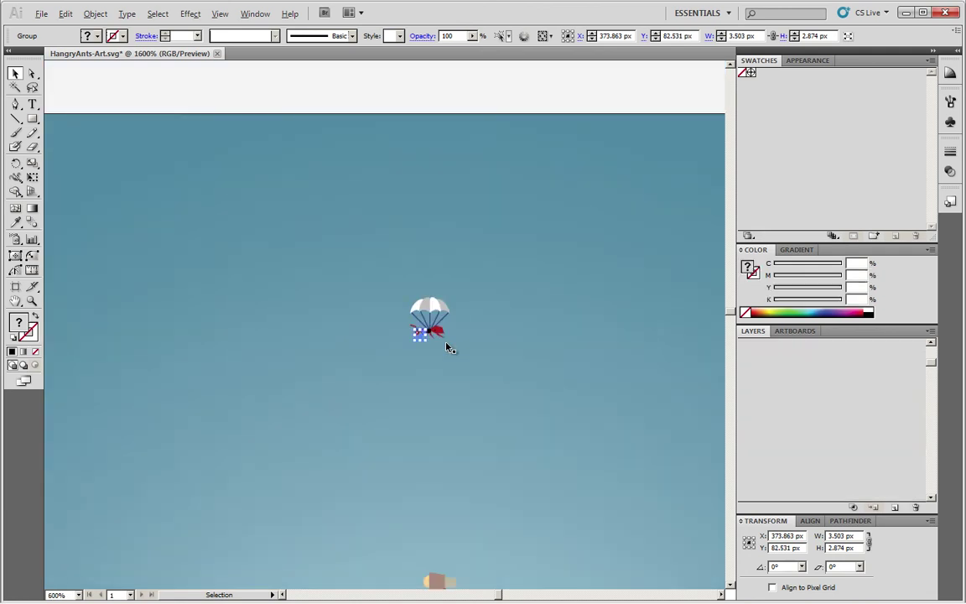
pyautogui.scroll(-1, 448, 348)
pyautogui.scroll(-2, 558, 353)
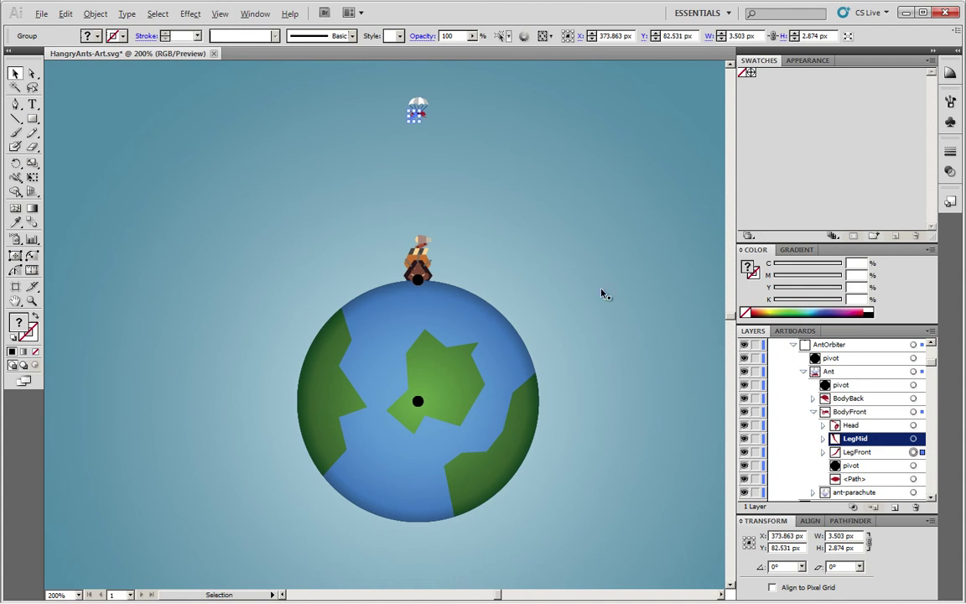
# Bring the whole artboard into view, then switch to HangryAnts-Art.png in Photoshop
pyautogui.scroll(-2, 604, 294)
pyautogui.moveTo(604, 294); pyautogui.dragTo(517, 246)
pyautogui.press('space')
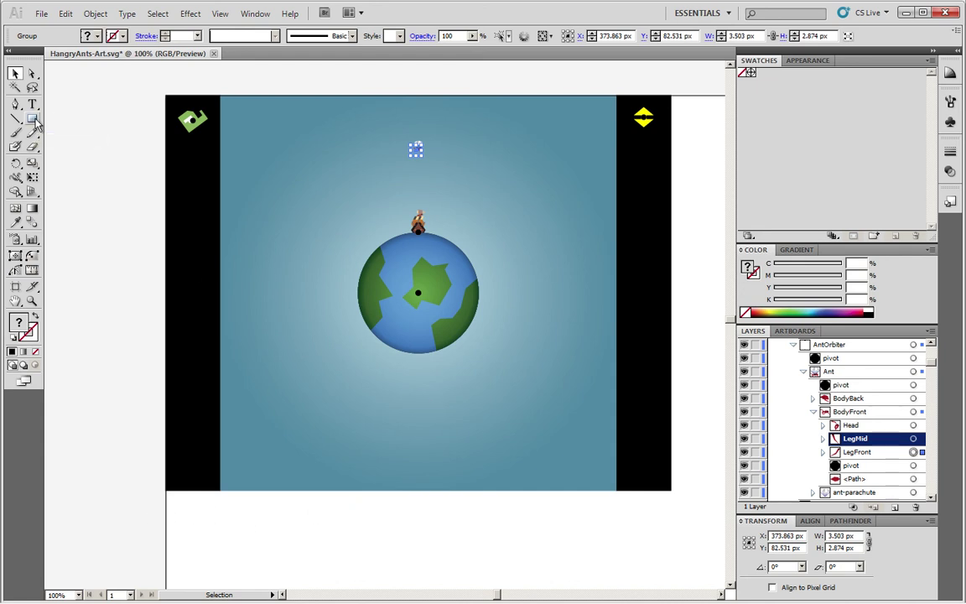
pyautogui.hotkey('alt', 'Tab')
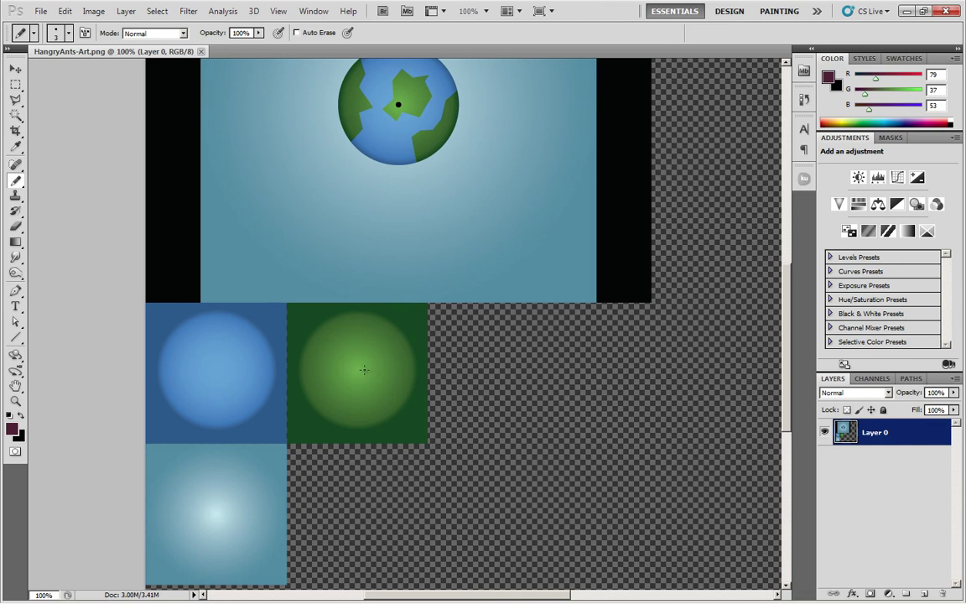
# Drag WaterMass's texture handles to shrink and shift the globe's gradient, zooming in to check
pyautogui.hotkey('alt', 'Tab')
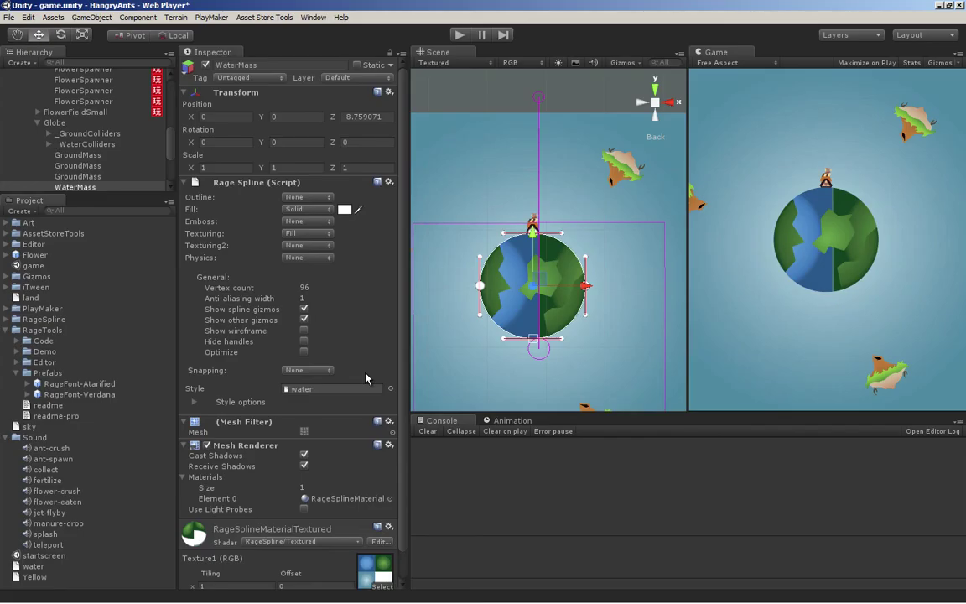
pyautogui.moveTo(540, 101)
pyautogui.mouseDown()
pyautogui.moveTo(544, 119)
pyautogui.moveTo(538, 105)
pyautogui.mouseUp()
pyautogui.moveTo(541, 352); pyautogui.dragTo(589, 356)
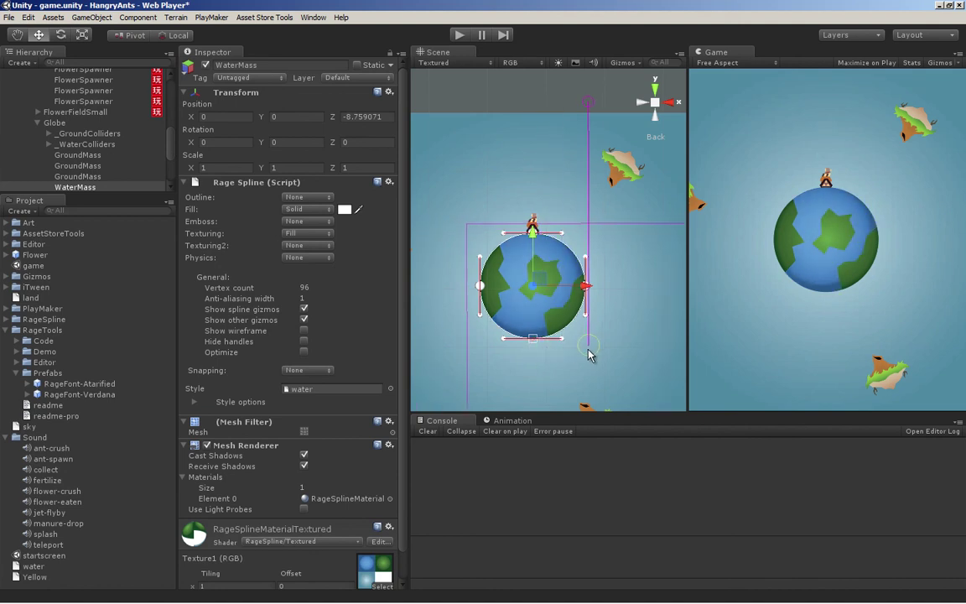
pyautogui.scroll(2, 597, 348)
pyautogui.scroll(4, 609, 339)
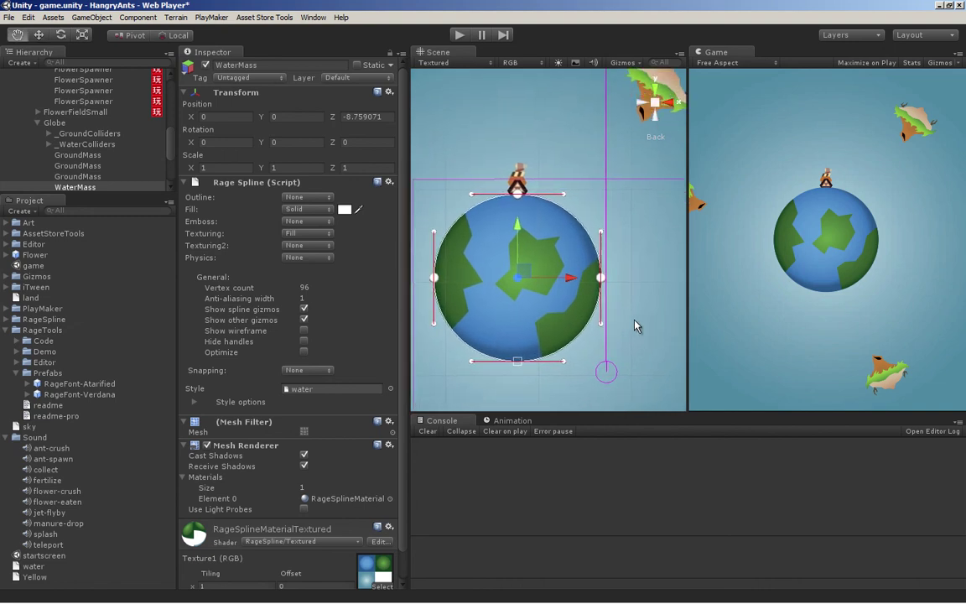
pyautogui.scroll(2, 631, 285)
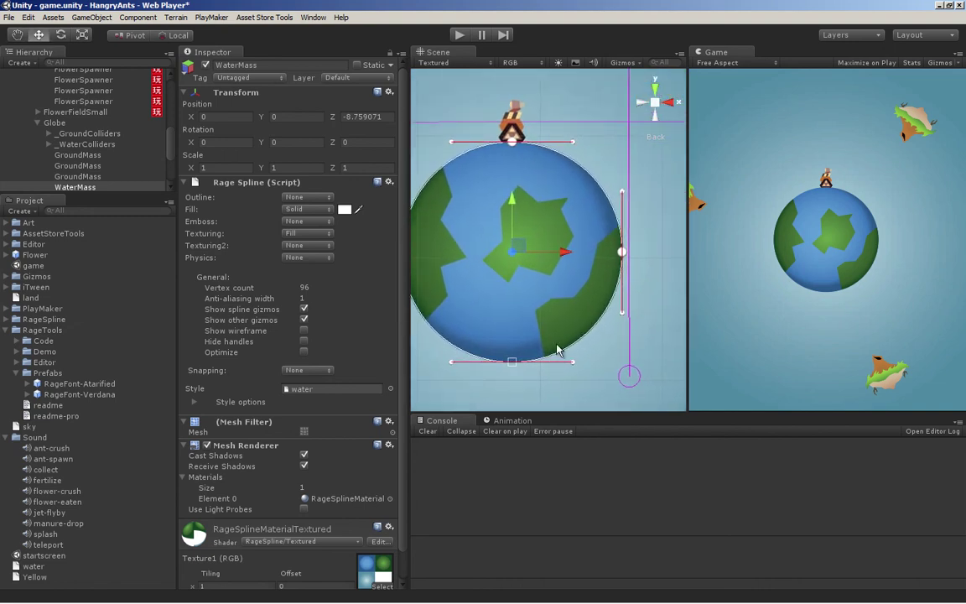
pyautogui.scroll(-6, 545, 351)
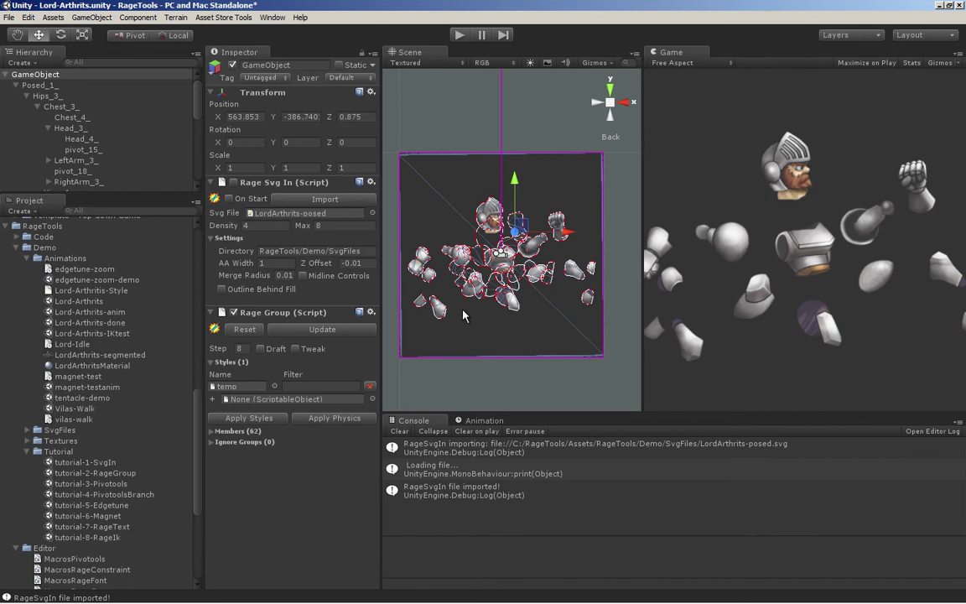
# Collapse Posed_1_ to reveal the Segmented knight hierarchy
pyautogui.scroll(5, 577, 284)
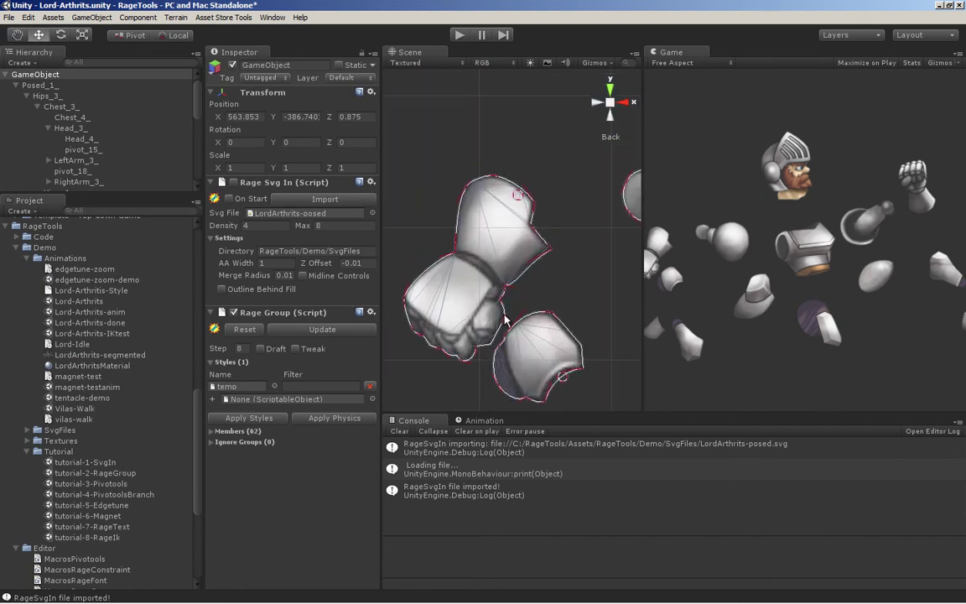
pyautogui.click(16, 86)
pyautogui.scroll(-6, 442, 280)
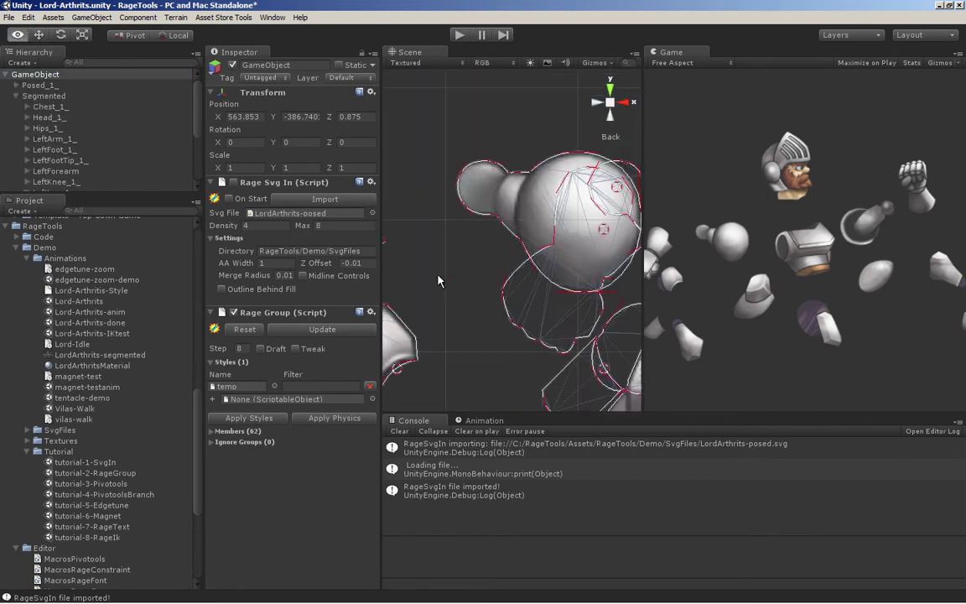